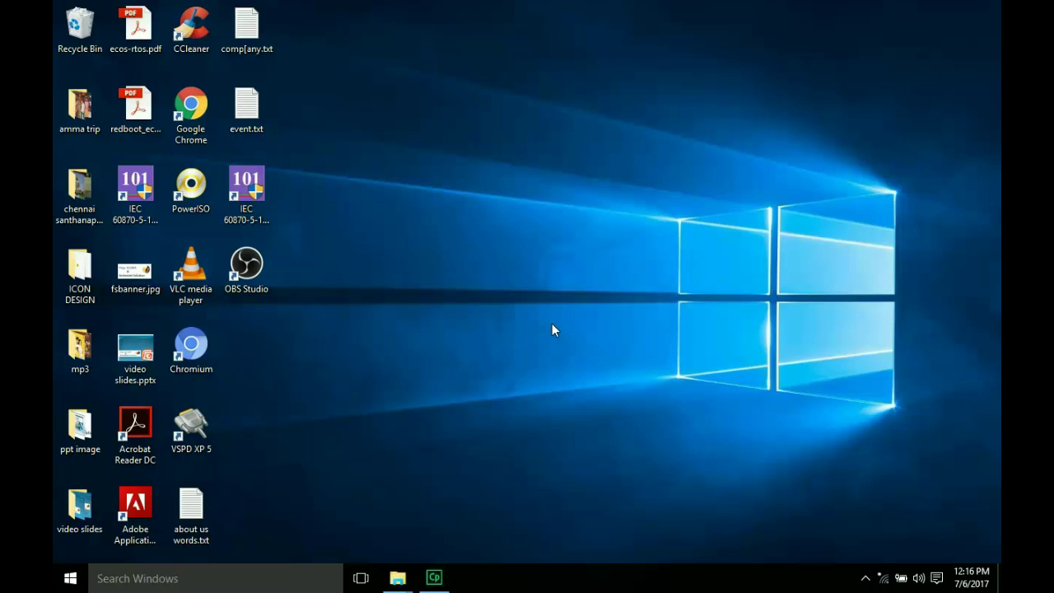
- Launch the IEC 60870-5-101 Server Simulator from the desktop and add a server
{"action": "left_click", "coordinate": [134, 190]}
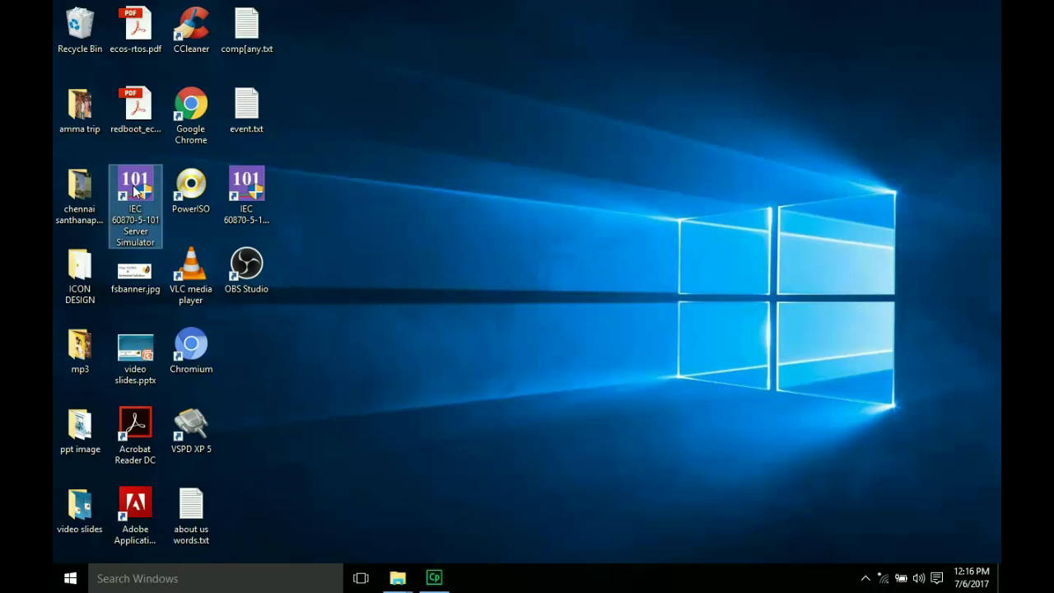
{"action": "double_click", "coordinate": [134, 190]}
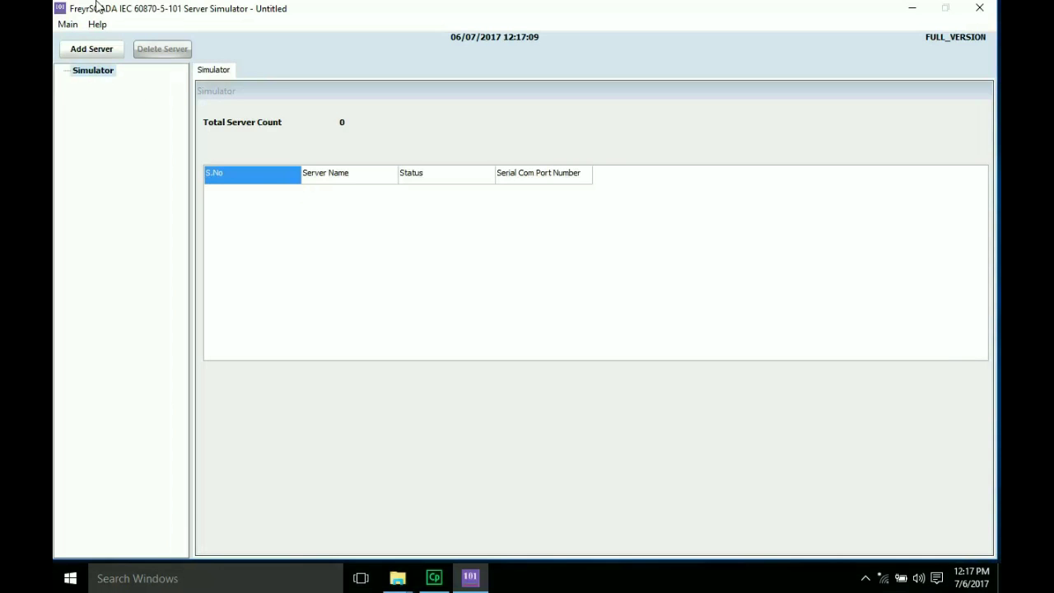
{"action": "left_click", "coordinate": [92, 50]}
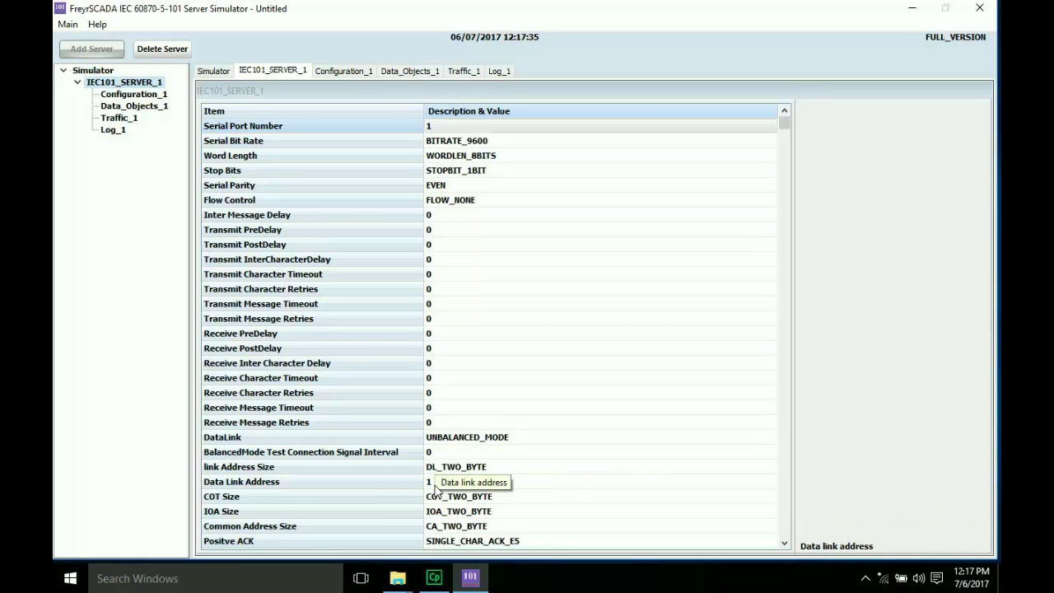
- Set Enable File Transfer to TRUE in the IEC101_SERVER_1 settings
{"action": "left_click_drag", "start_coordinate": [785, 545], "coordinate": [784, 549]}
{"action": "mouse_move", "coordinate": [480, 486]}
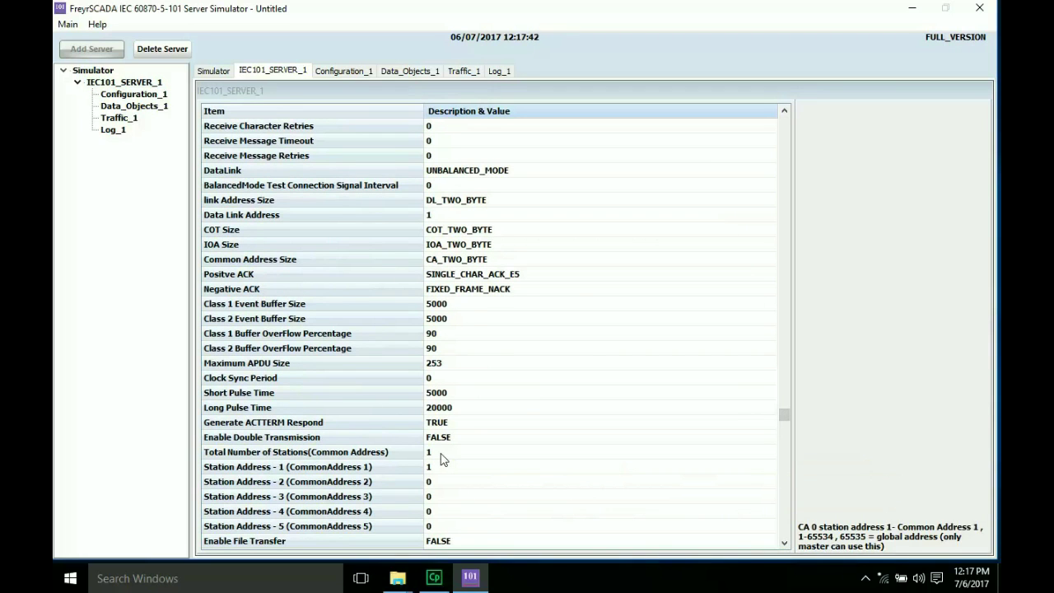
{"action": "mouse_move", "coordinate": [441, 454]}
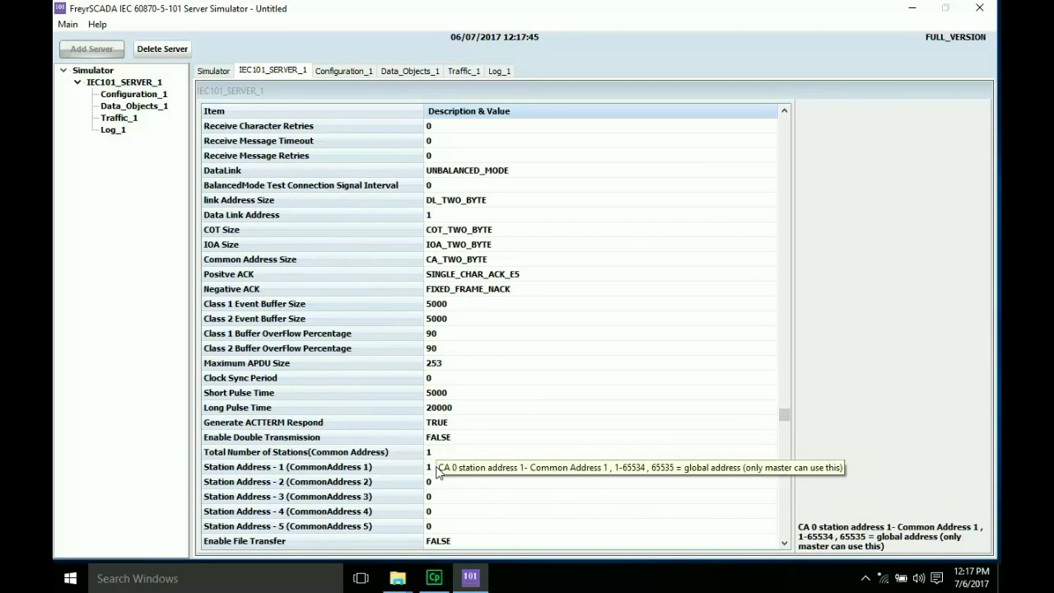
{"action": "left_click", "coordinate": [784, 543]}
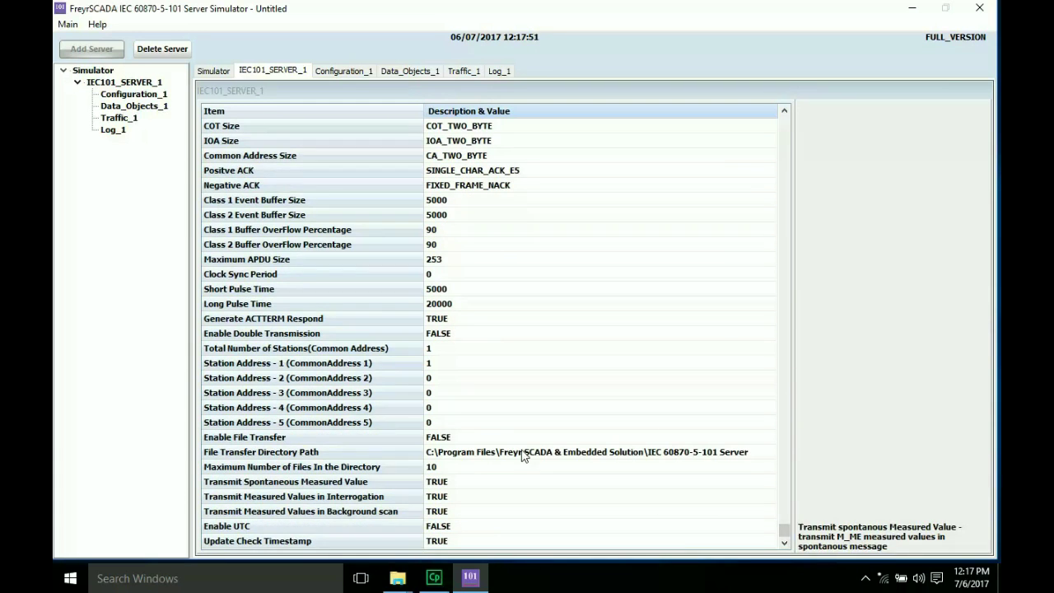
{"action": "left_click", "coordinate": [536, 438]}
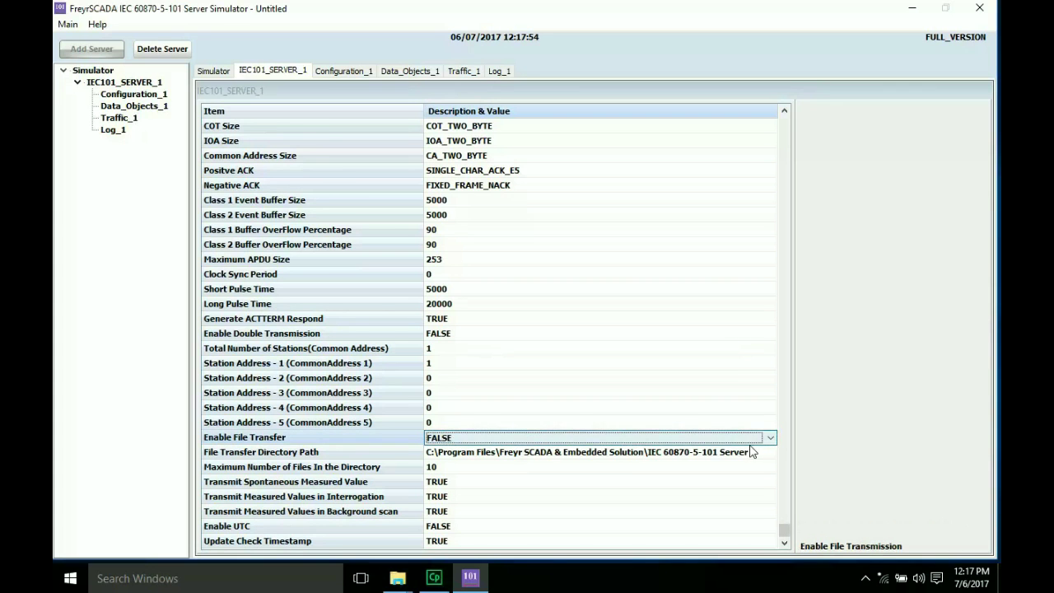
{"action": "left_click", "coordinate": [778, 440]}
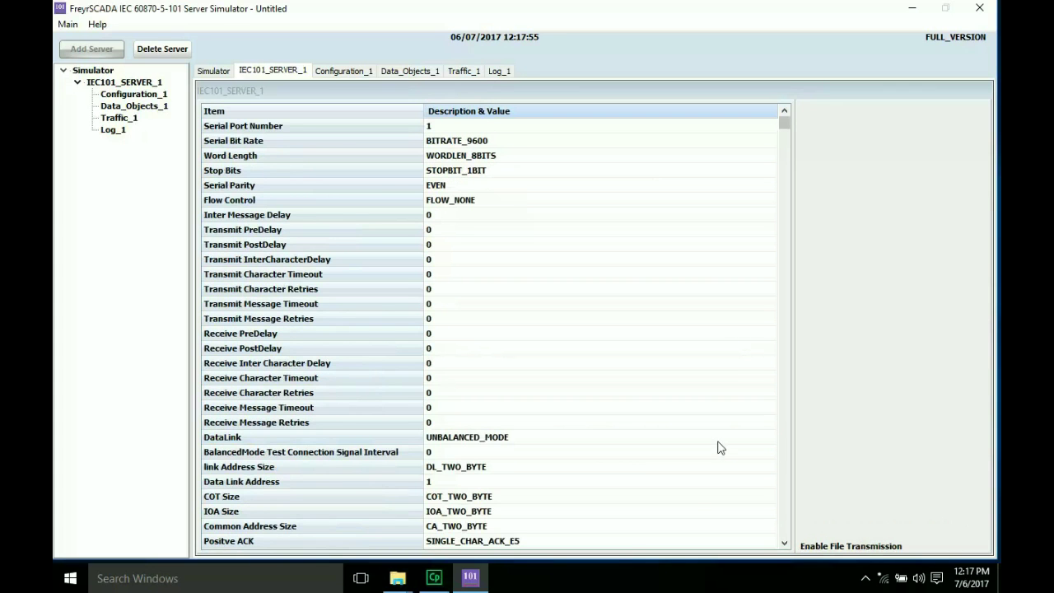
{"action": "left_click", "coordinate": [784, 543]}
{"action": "left_click", "coordinate": [785, 543]}
{"action": "left_click", "coordinate": [784, 543]}
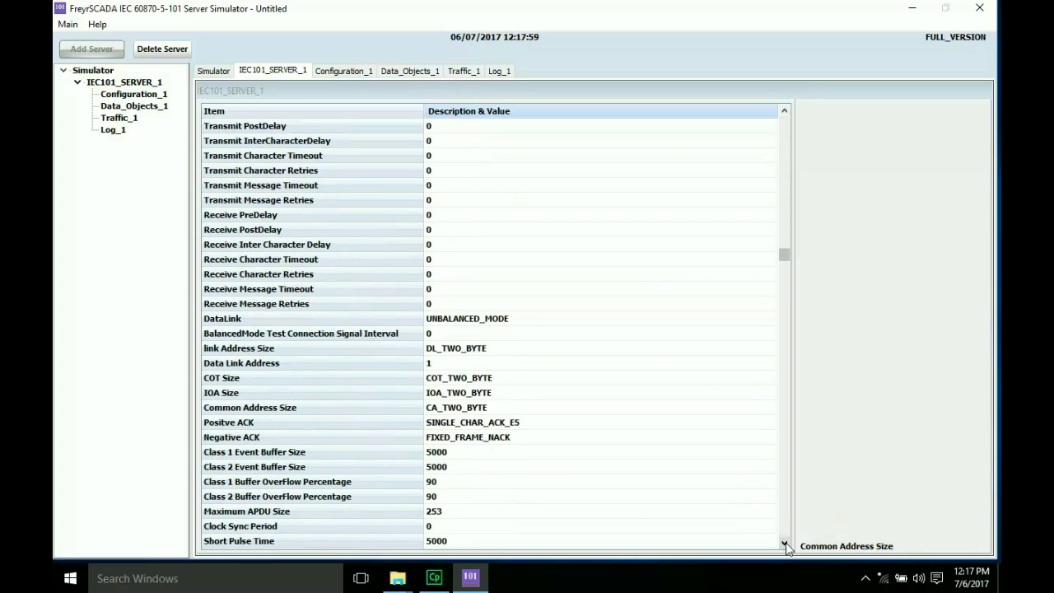
{"action": "left_click", "coordinate": [785, 543]}
{"action": "left_click", "coordinate": [784, 543]}
{"action": "left_click", "coordinate": [784, 543]}
{"action": "left_click", "coordinate": [784, 543]}
{"action": "left_click", "coordinate": [785, 543]}
{"action": "left_click", "coordinate": [784, 543]}
{"action": "left_click", "coordinate": [785, 543]}
{"action": "left_click", "coordinate": [785, 543]}
{"action": "left_click", "coordinate": [769, 498]}
{"action": "left_click", "coordinate": [770, 498]}
{"action": "left_click", "coordinate": [733, 511]}
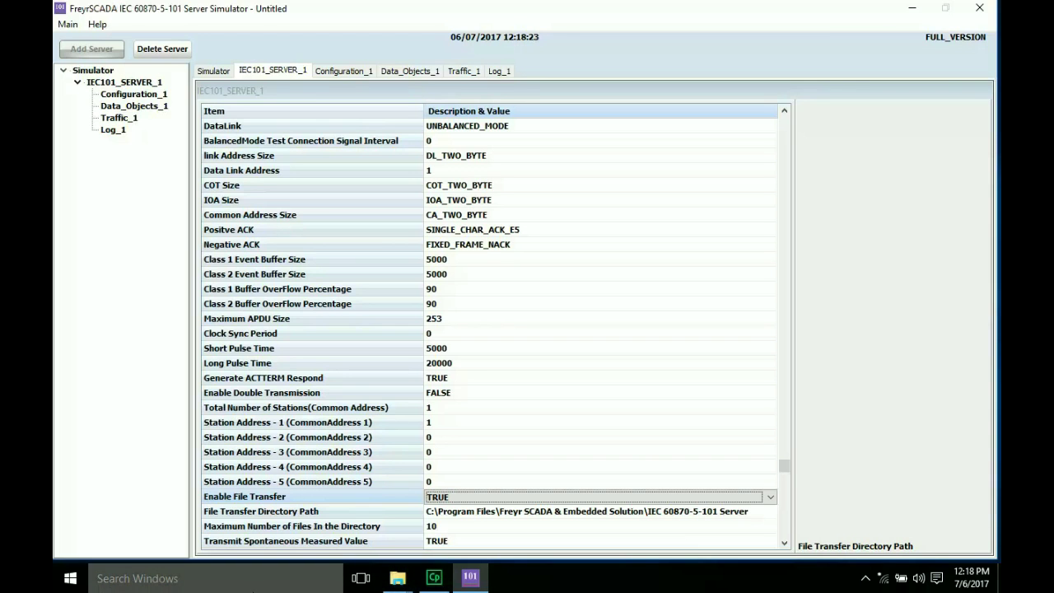
- Switch to the File Explorer window showing Local Disk (C:) and create a folder named serverdir there
{"action": "mouse_move", "coordinate": [403, 586]}
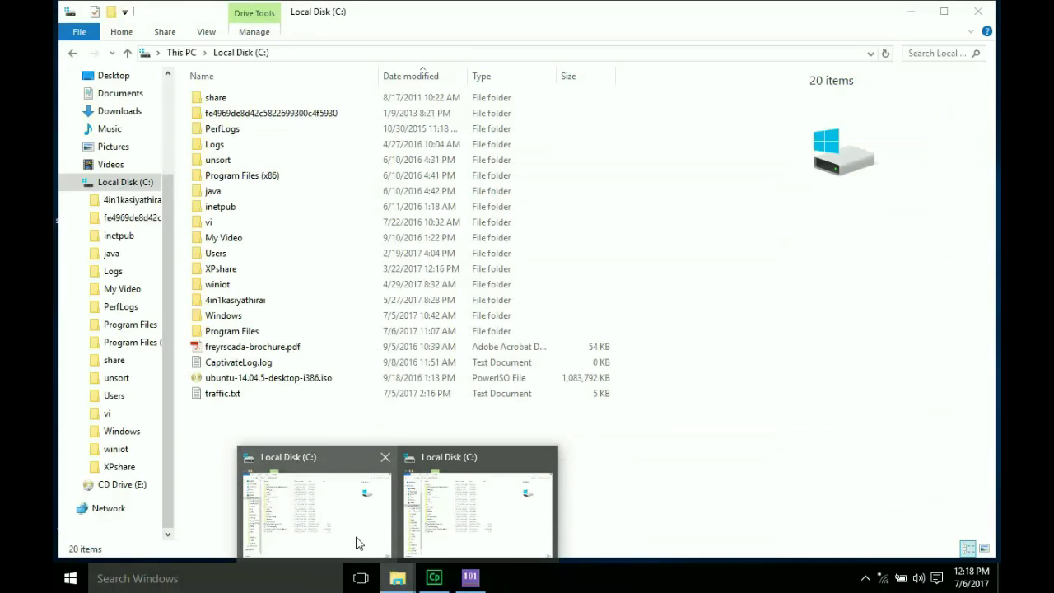
{"action": "left_click", "coordinate": [358, 541]}
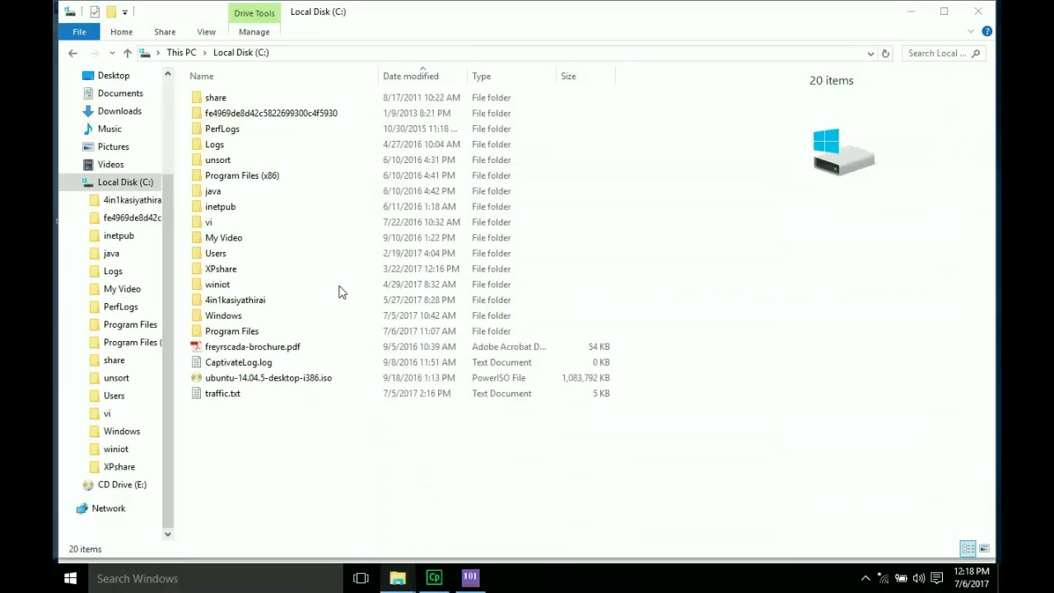
{"action": "right_click", "coordinate": [575, 510]}
{"action": "mouse_move", "coordinate": [621, 471]}
{"action": "left_click", "coordinate": [810, 470]}
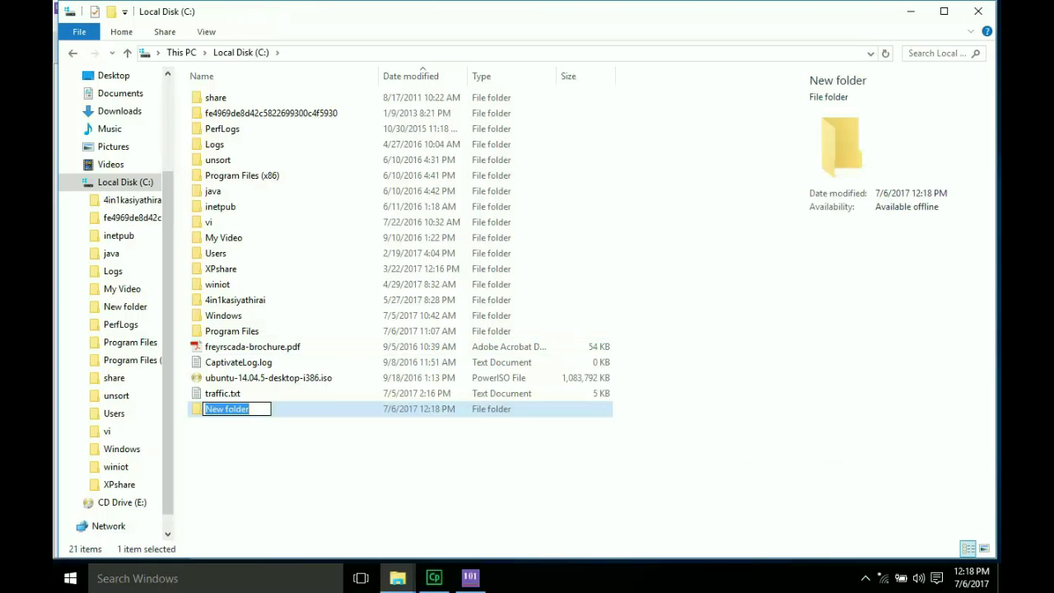
{"action": "type", "text": "serc"}
{"action": "key", "text": "BackSpace"}
{"action": "type", "text": "verdir"}
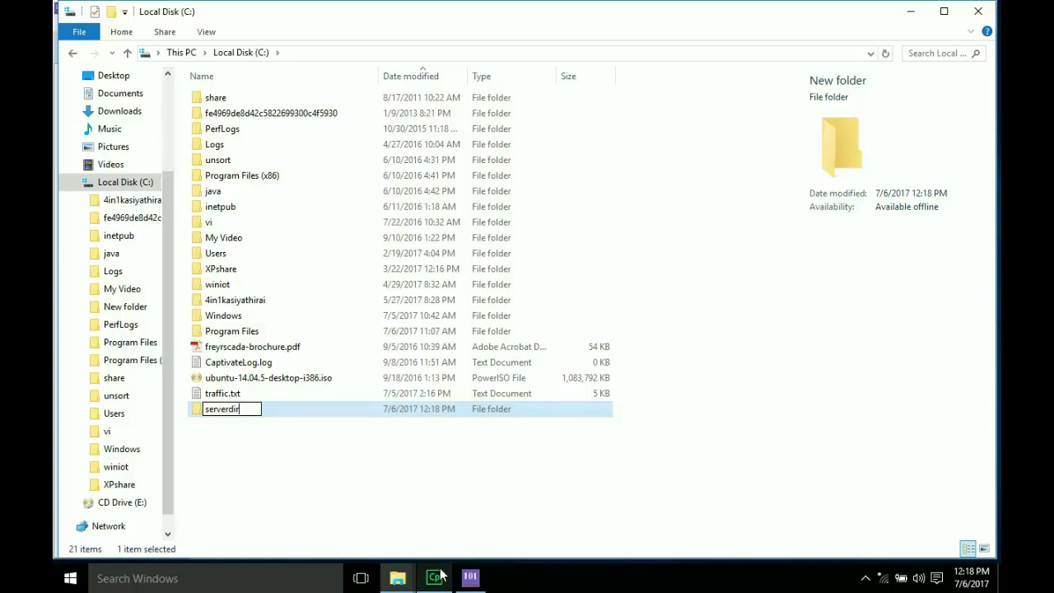
{"action": "mouse_move", "coordinate": [473, 580]}
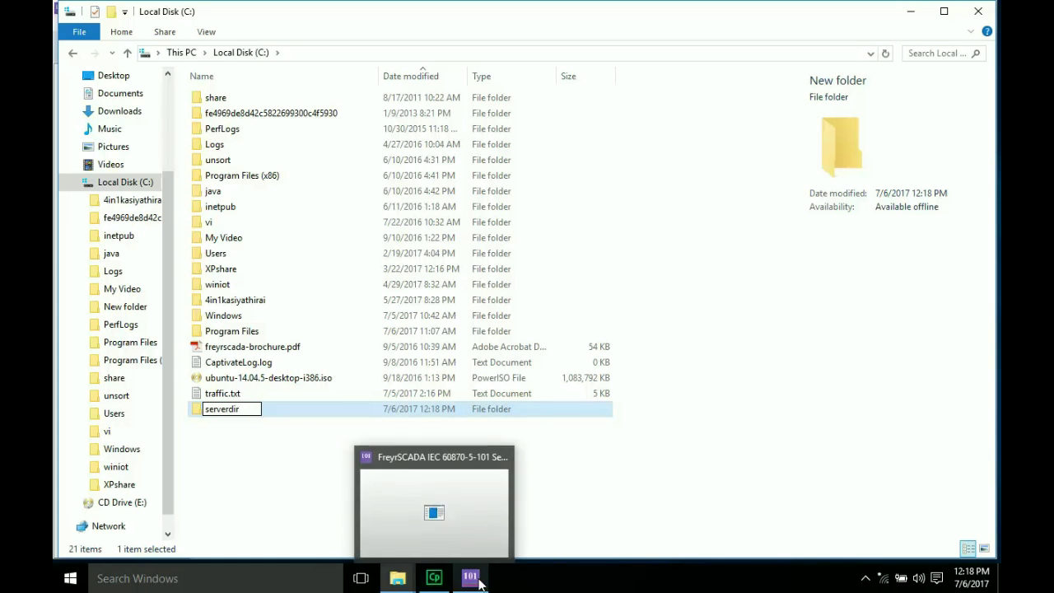
{"action": "left_click", "coordinate": [621, 482]}
- Switch back to the IEC 60870-5-101 Server Simulator and set the File Transfer Directory Path to C:\serverdir
{"action": "left_click", "coordinate": [472, 577]}
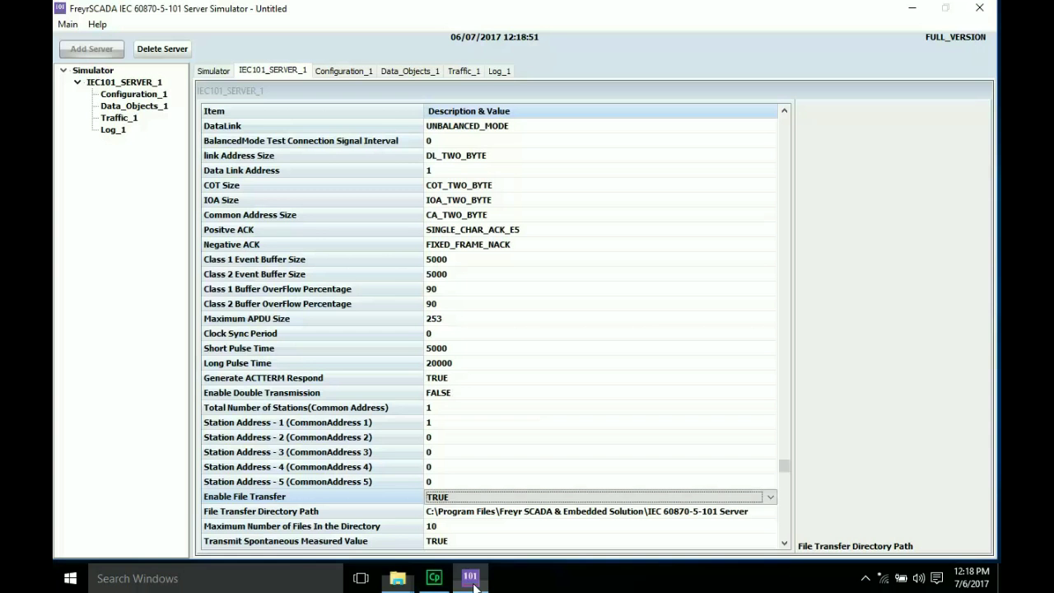
{"action": "left_click", "coordinate": [562, 514]}
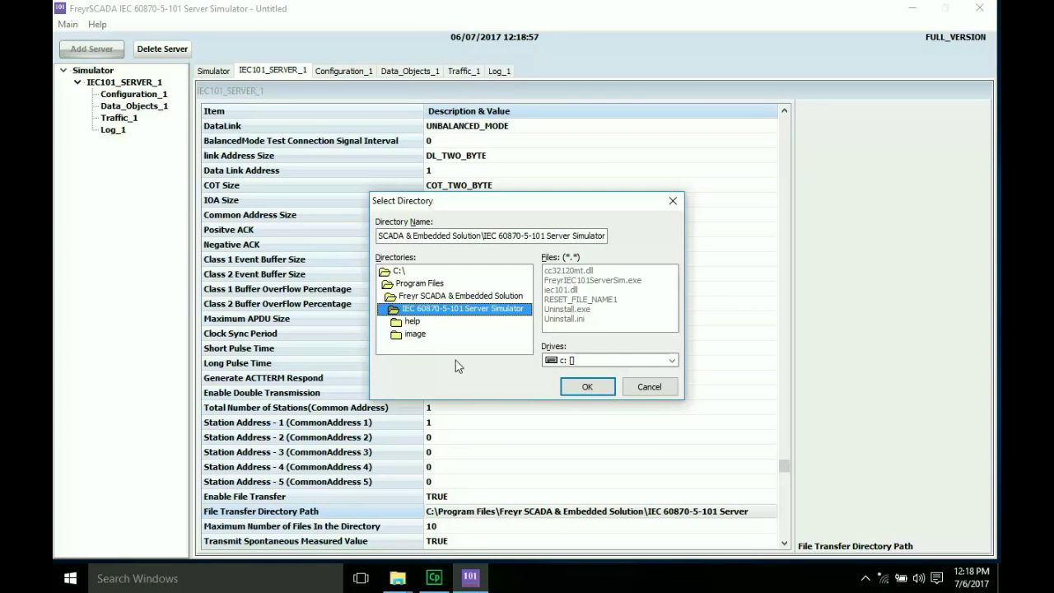
{"action": "left_click", "coordinate": [397, 271]}
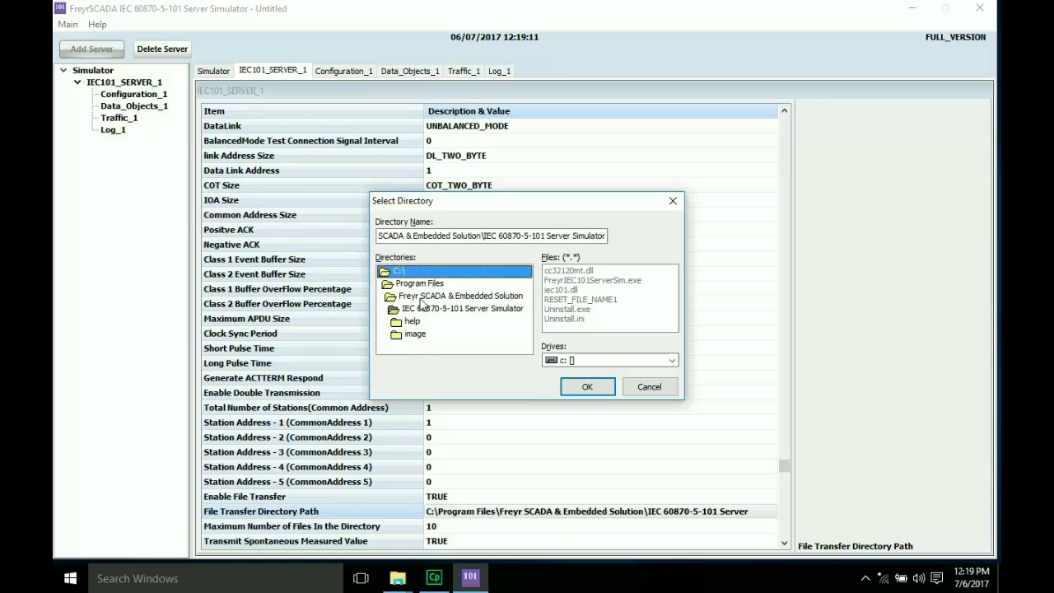
{"action": "double_click", "coordinate": [414, 270]}
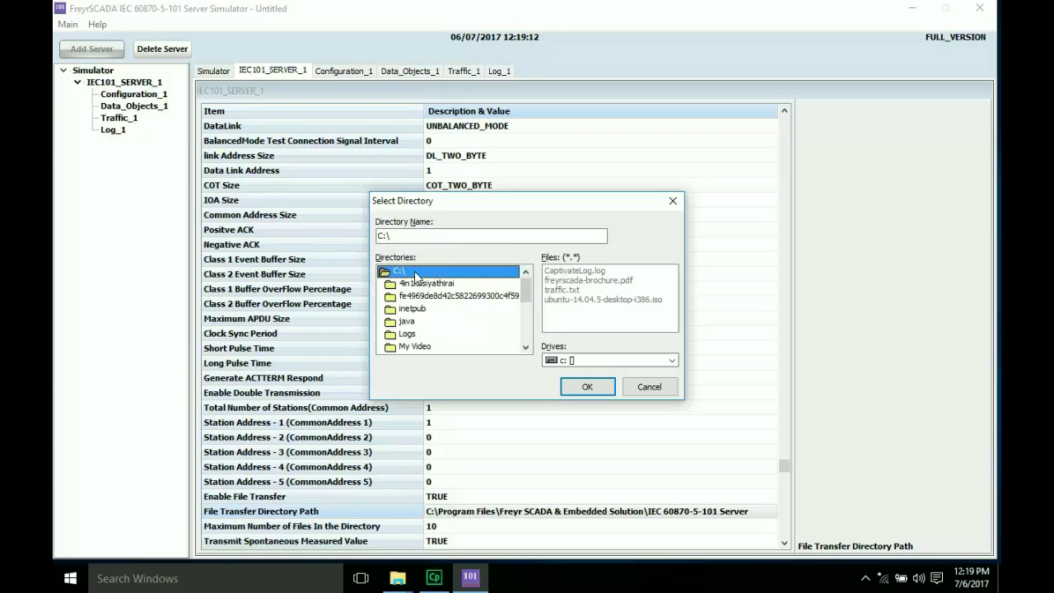
{"action": "scroll", "coordinate": [414, 343], "scroll_direction": "down", "scroll_amount": 2}
{"action": "left_click", "coordinate": [414, 346]}
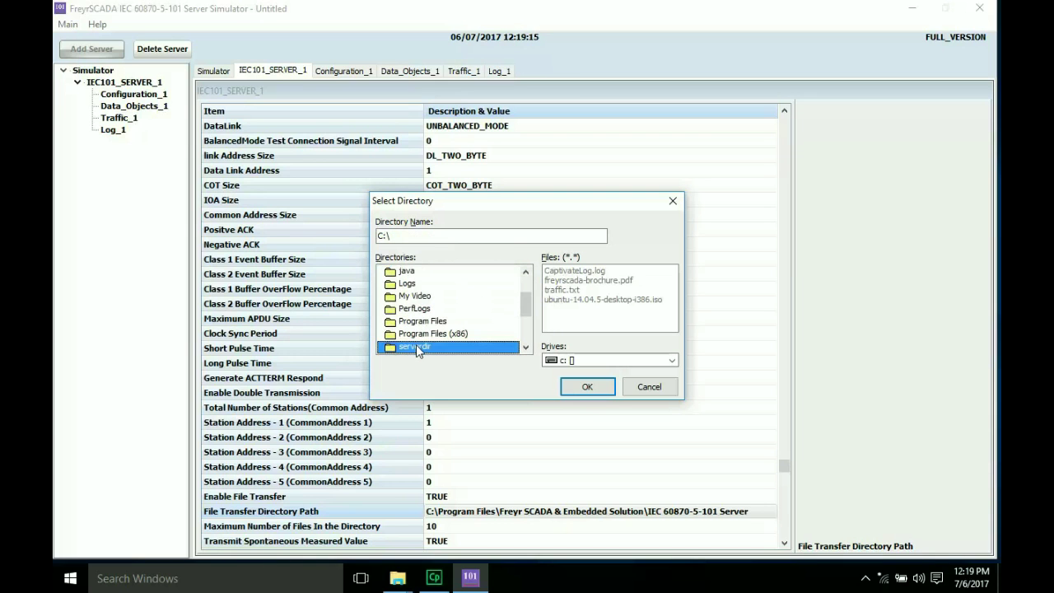
{"action": "double_click", "coordinate": [417, 345]}
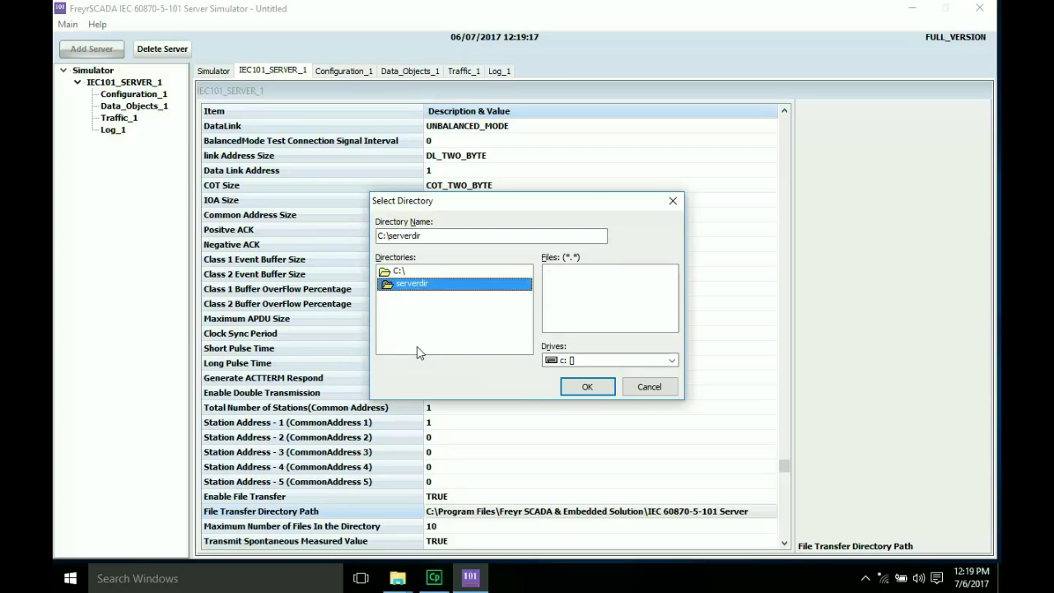
{"action": "left_click", "coordinate": [381, 239]}
{"action": "left_click", "coordinate": [584, 387]}
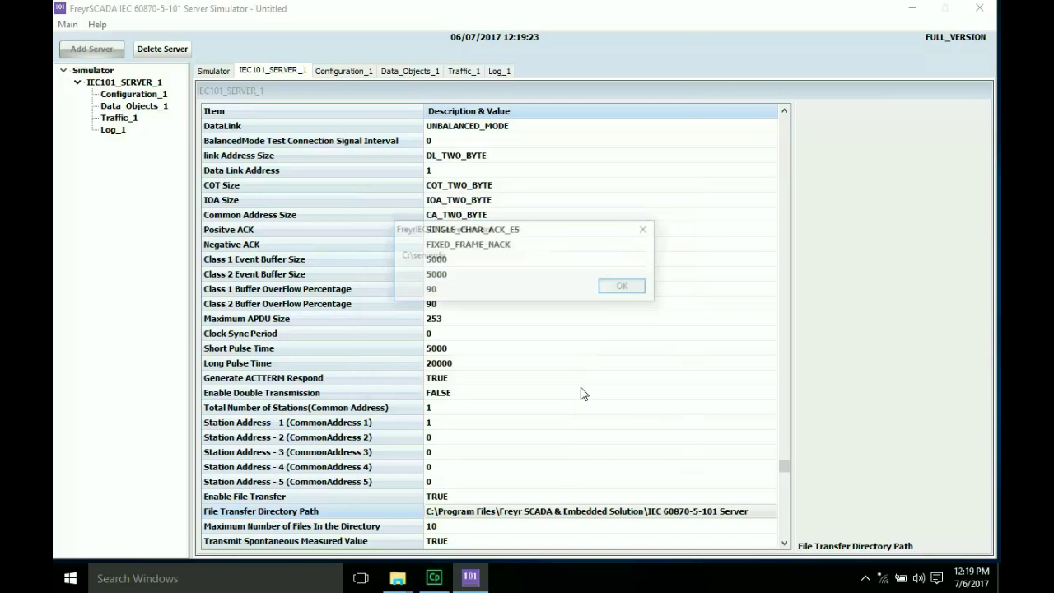
{"action": "left_click", "coordinate": [624, 290]}
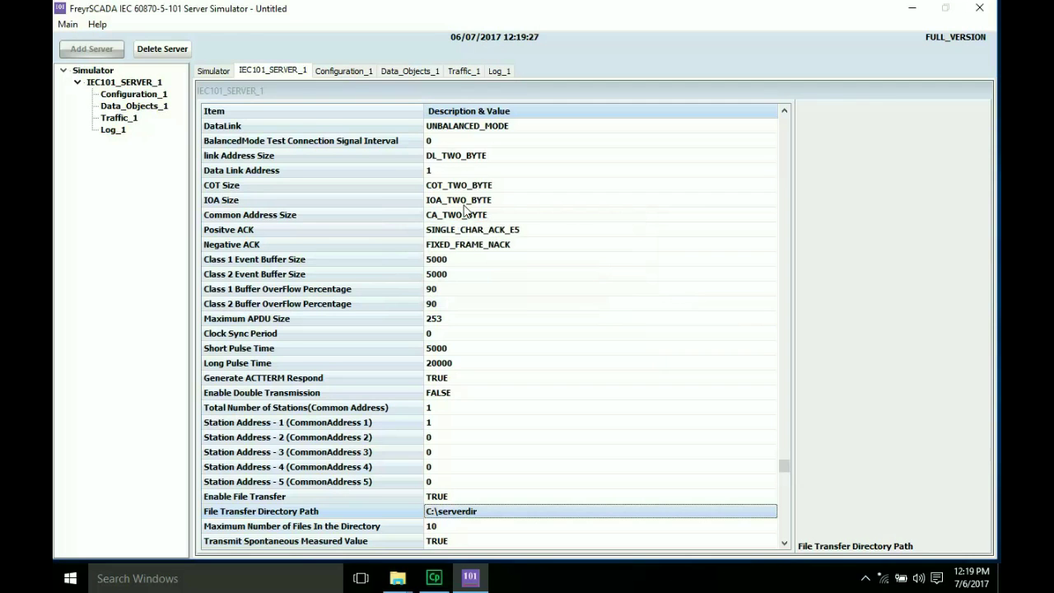
- Add a row to Configuration_1 and choose Measured Short Float as its IEC 60870-5 group
{"action": "left_click", "coordinate": [347, 74]}
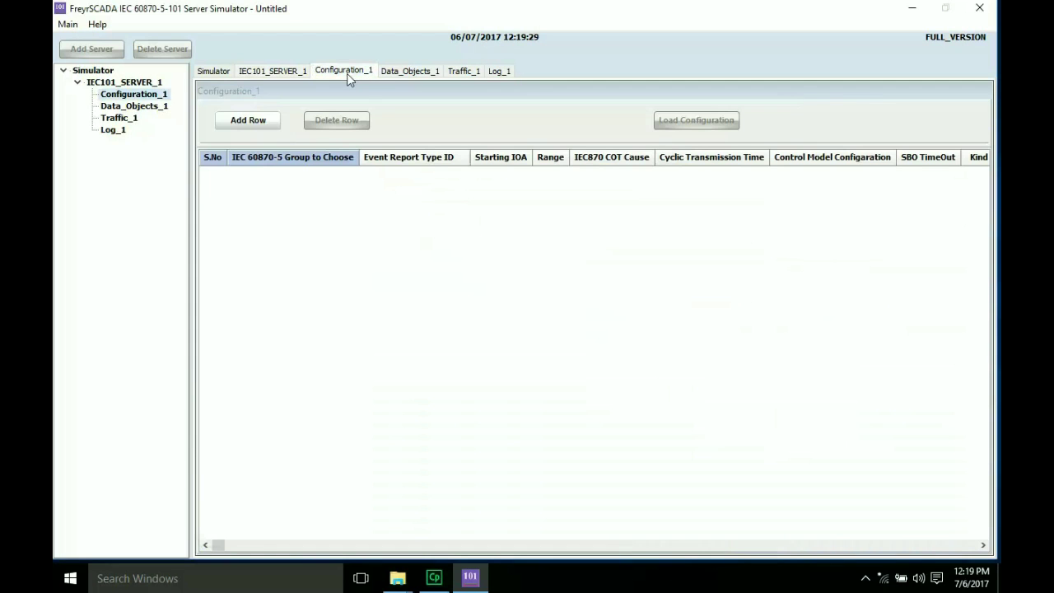
{"action": "left_click", "coordinate": [264, 126]}
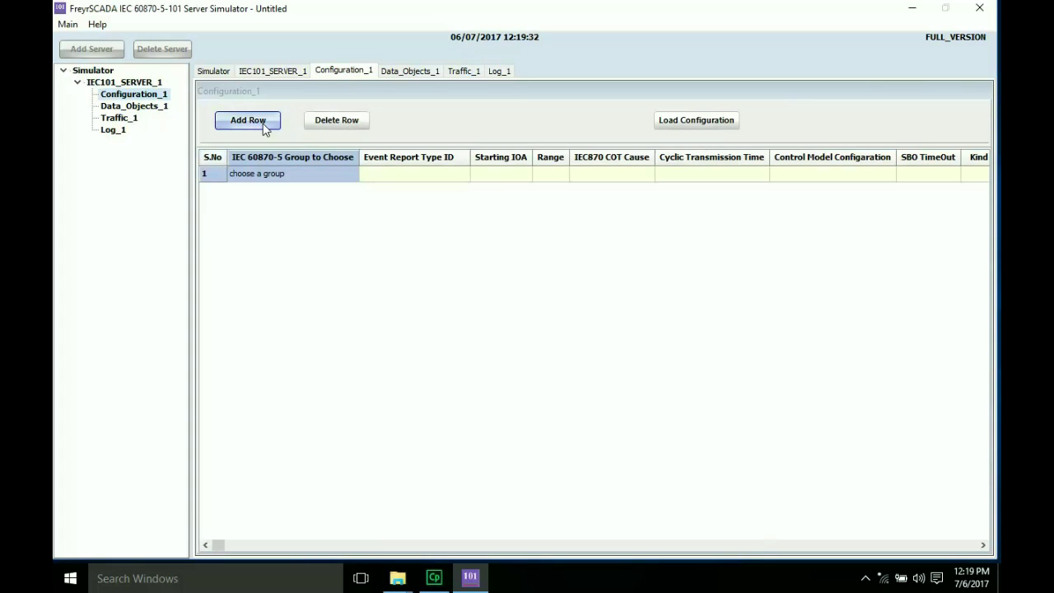
{"action": "left_click", "coordinate": [288, 181]}
{"action": "left_click", "coordinate": [288, 180]}
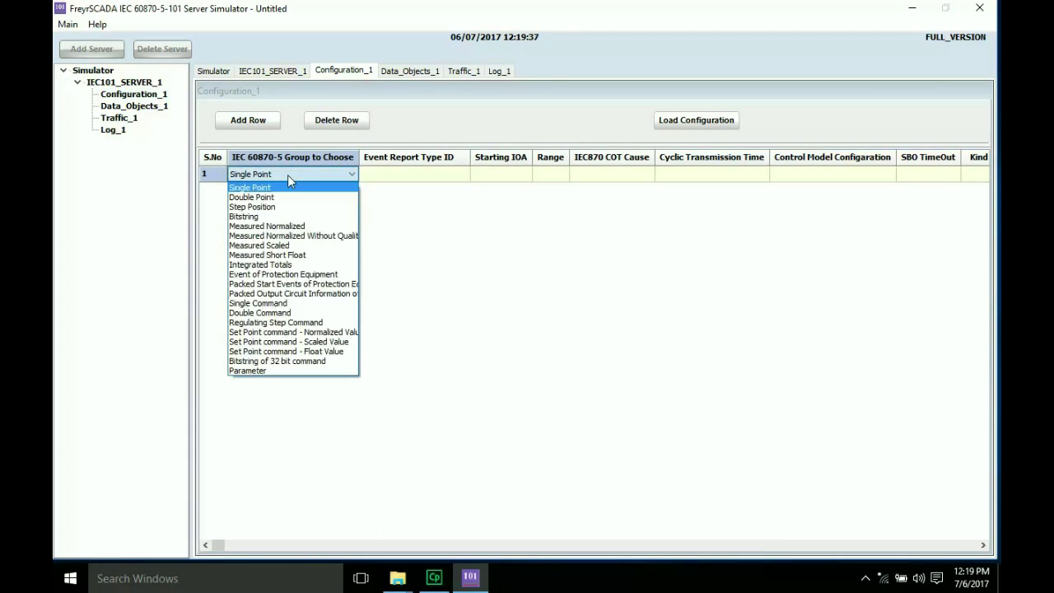
{"action": "left_click", "coordinate": [292, 255]}
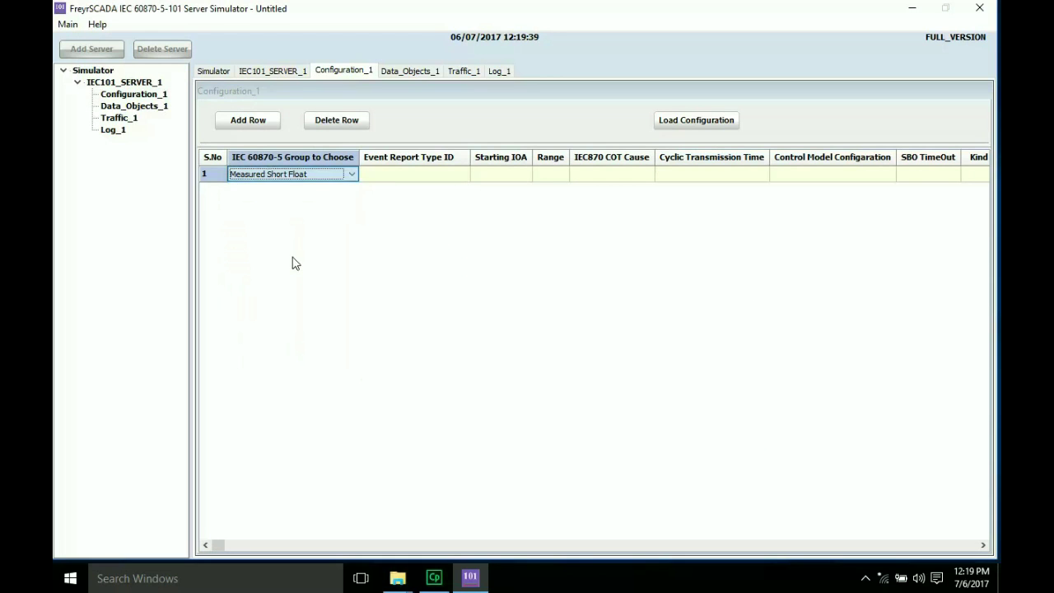
- Set the Measured Short Float row's Event Report Type ID to M_ME_TF_1 = 36 and its Starting IOA to 100
{"action": "left_click", "coordinate": [382, 183]}
{"action": "left_click", "coordinate": [382, 182]}
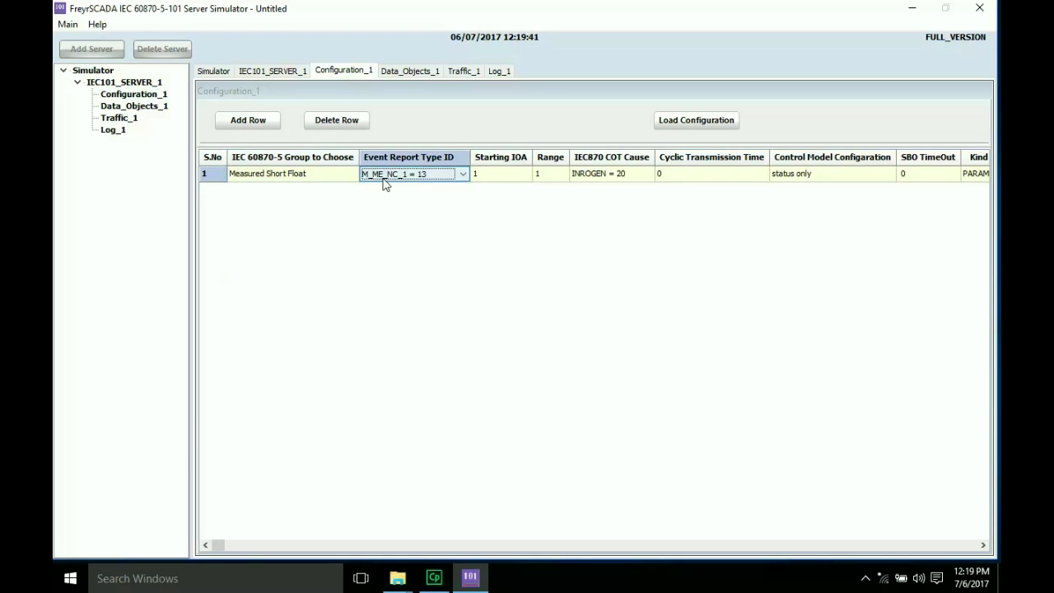
{"action": "left_click", "coordinate": [463, 175]}
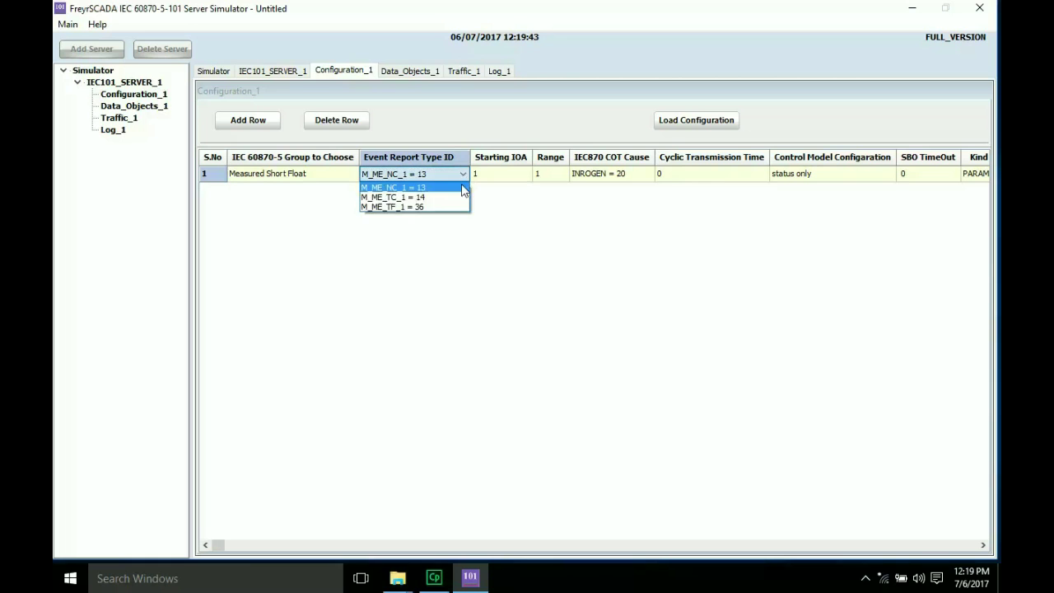
{"action": "left_click", "coordinate": [452, 209]}
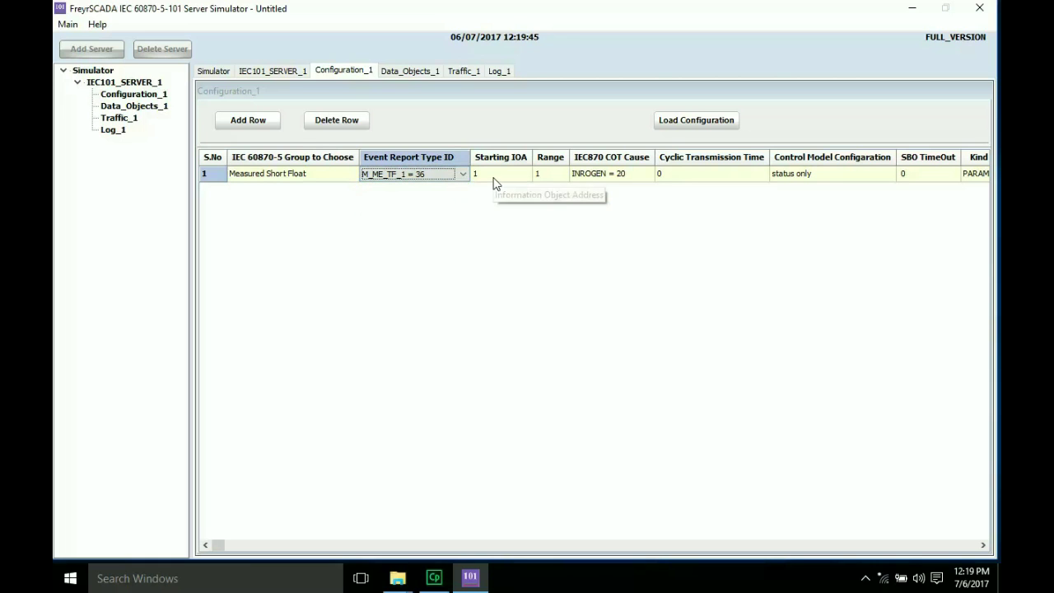
{"action": "left_click", "coordinate": [494, 178]}
{"action": "left_click", "coordinate": [494, 177]}
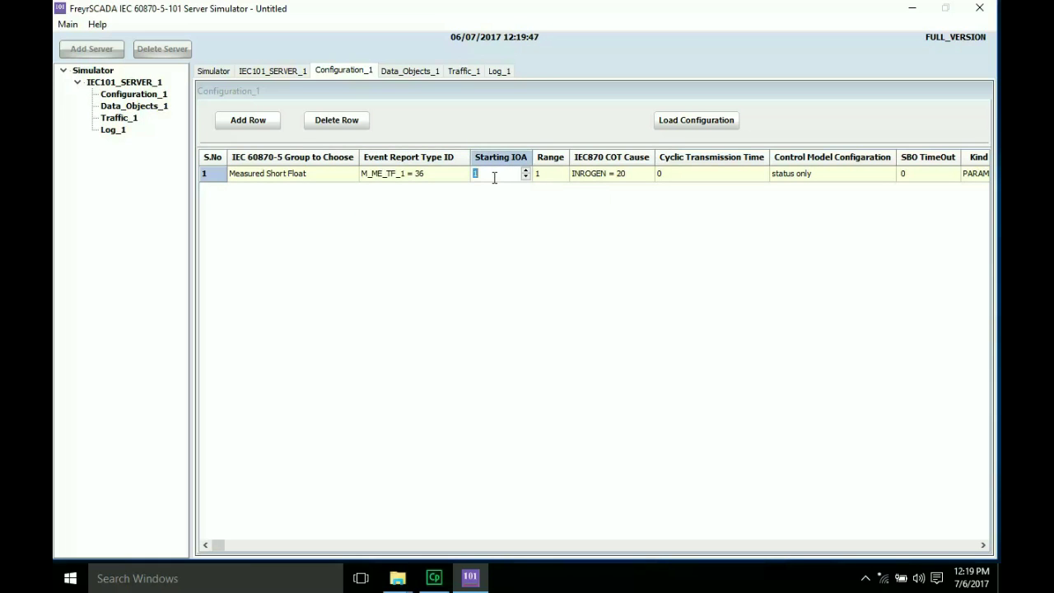
{"action": "type", "text": "100"}
- Add a second configuration row and choose Set Point command - Float Value as its group
{"action": "left_click", "coordinate": [249, 121]}
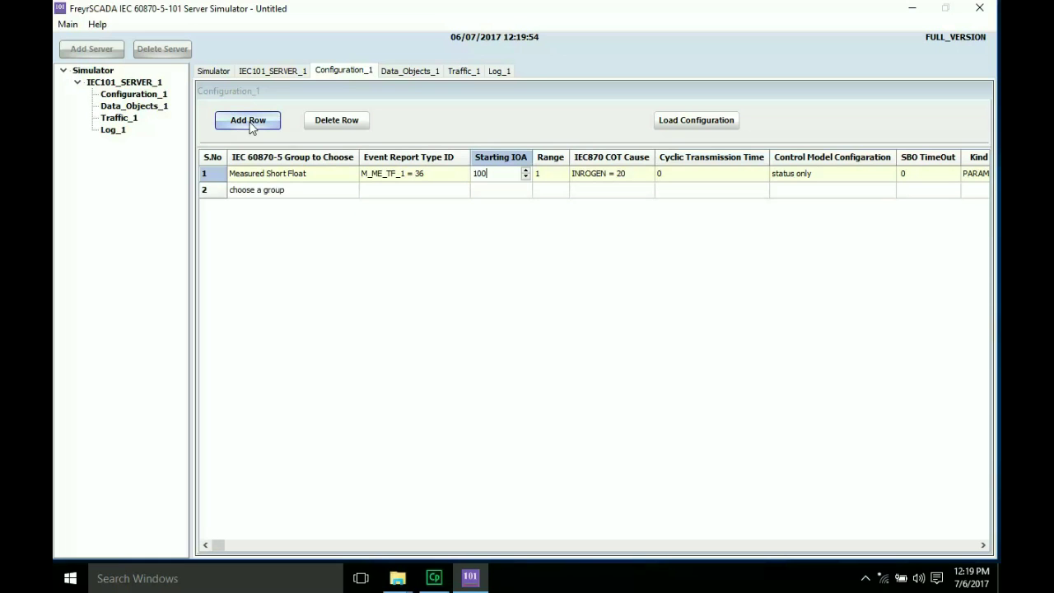
{"action": "left_click", "coordinate": [285, 191]}
{"action": "left_click", "coordinate": [284, 192]}
{"action": "left_click", "coordinate": [285, 191]}
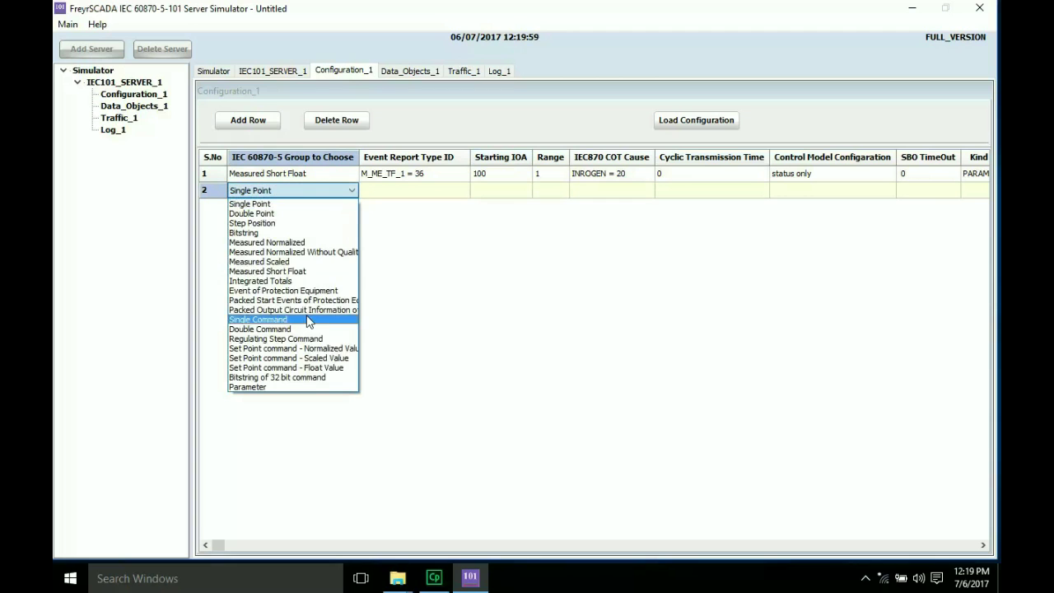
{"action": "left_click", "coordinate": [317, 368]}
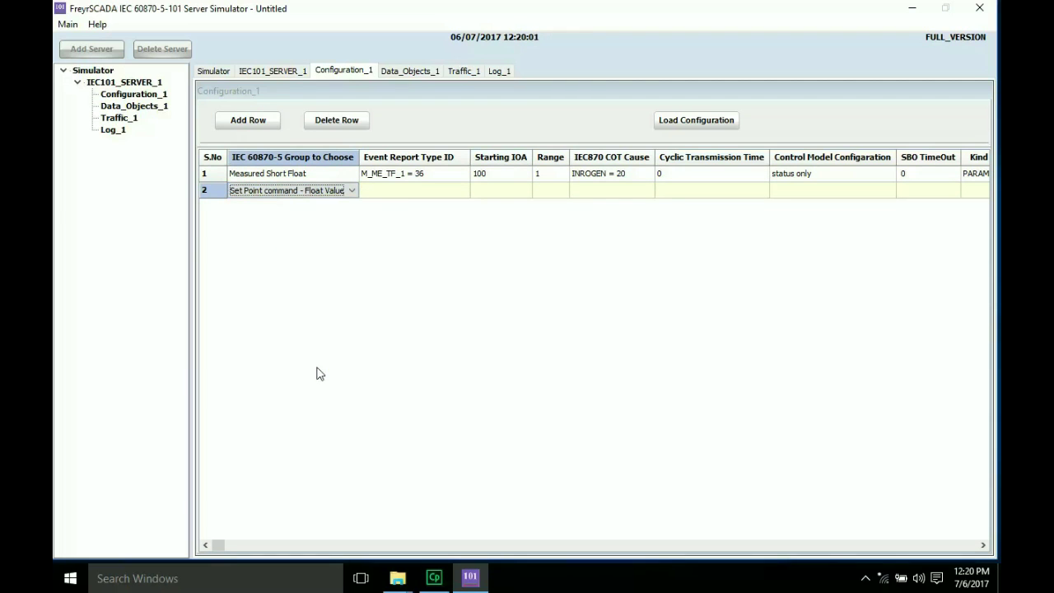
- Set the Set Point command row's Event Report Type ID to C_SE_TC_1 = 63 and its Starting IOA to 1100
{"action": "left_click", "coordinate": [416, 197]}
{"action": "left_click", "coordinate": [416, 192]}
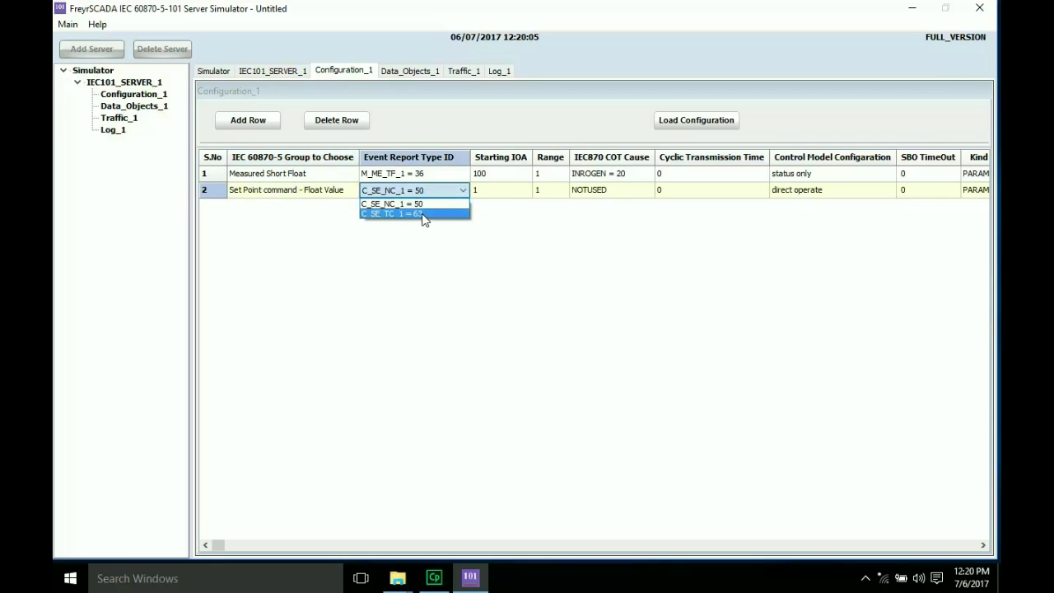
{"action": "left_click", "coordinate": [420, 215]}
{"action": "double_click", "coordinate": [496, 191]}
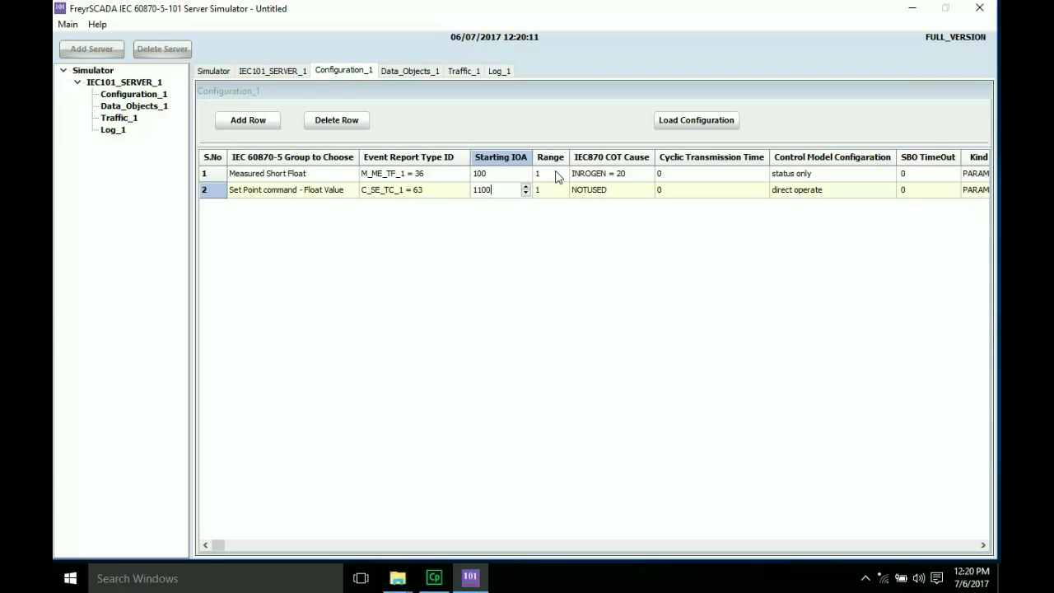
- Choose direct operate as the Set Point command row's Control Model Configuration and load the configuration
{"action": "left_click", "coordinate": [842, 196]}
{"action": "left_click", "coordinate": [842, 196]}
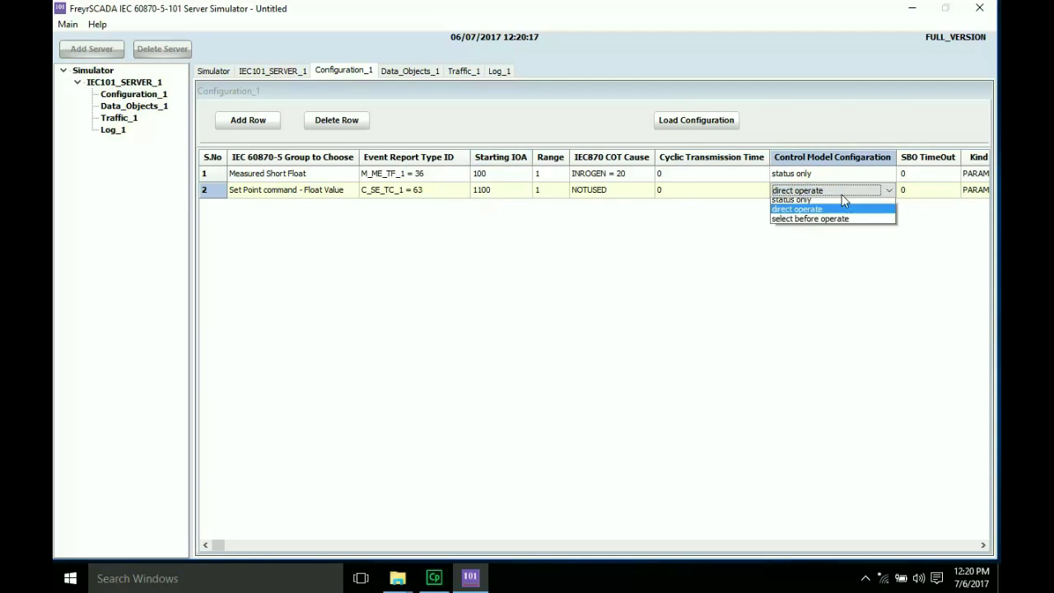
{"action": "left_click", "coordinate": [844, 213]}
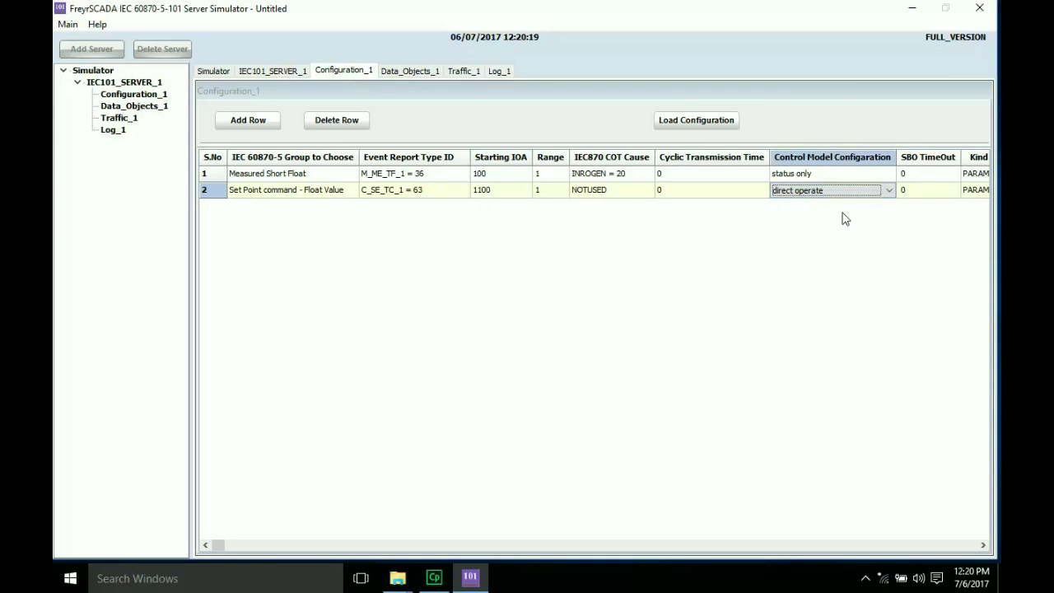
{"action": "left_click", "coordinate": [690, 125]}
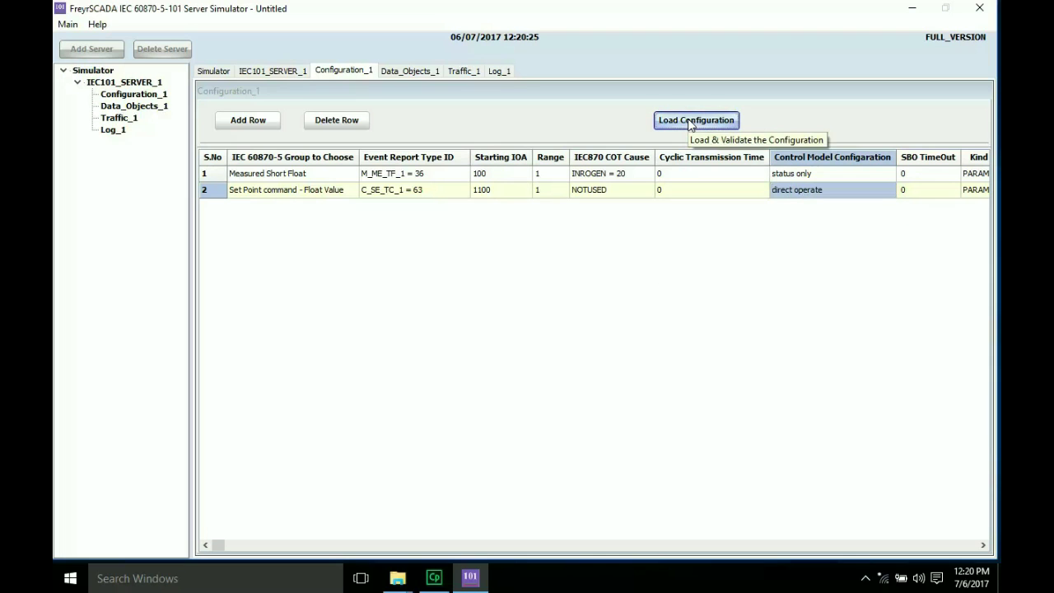
{"action": "left_click", "coordinate": [690, 125]}
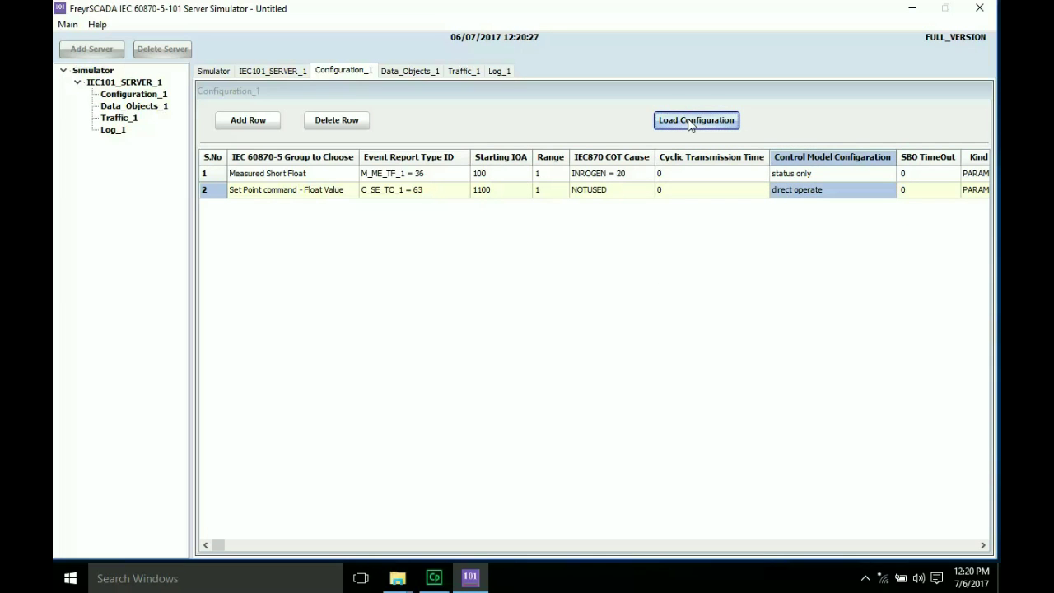
- In Data_Objects_1, map the C_SE_TC_1 object to monitoring point M_ME_TF_1 at IOA 100 and check the mapped point columns
{"action": "left_click", "coordinate": [418, 71]}
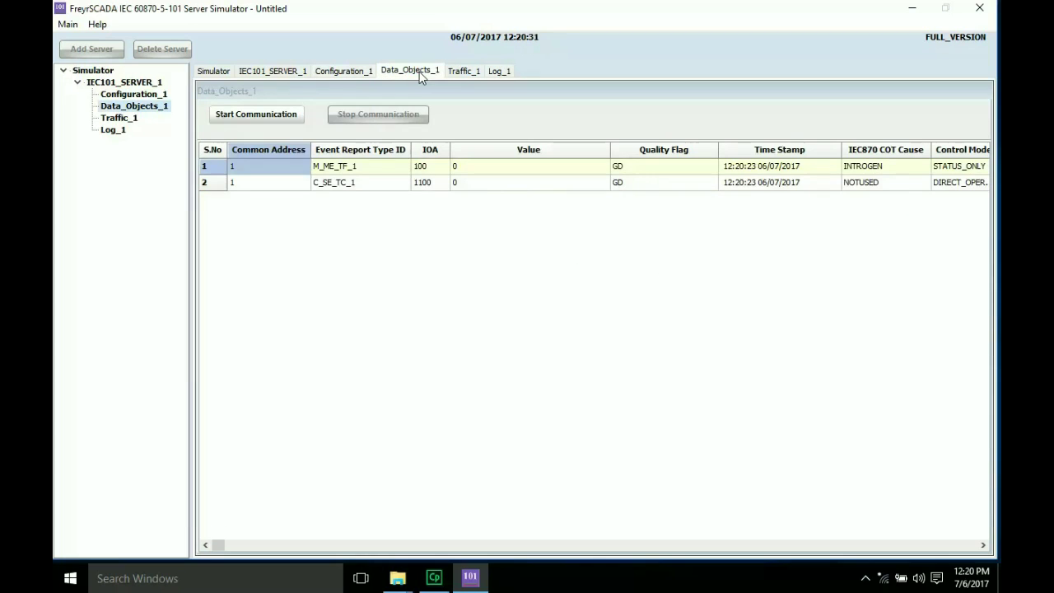
{"action": "left_click", "coordinate": [393, 185]}
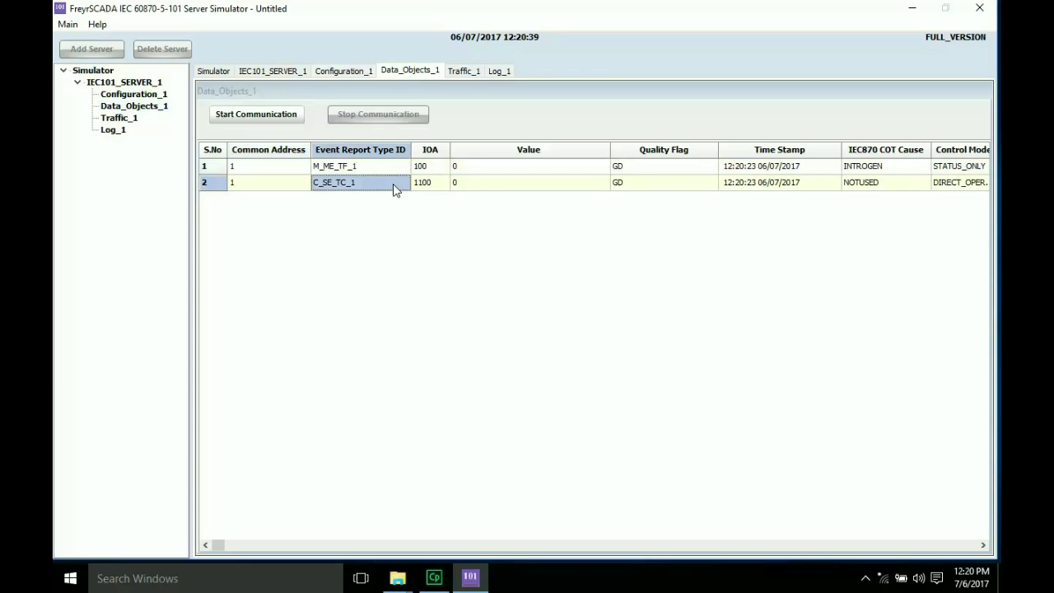
{"action": "right_click", "coordinate": [393, 183]}
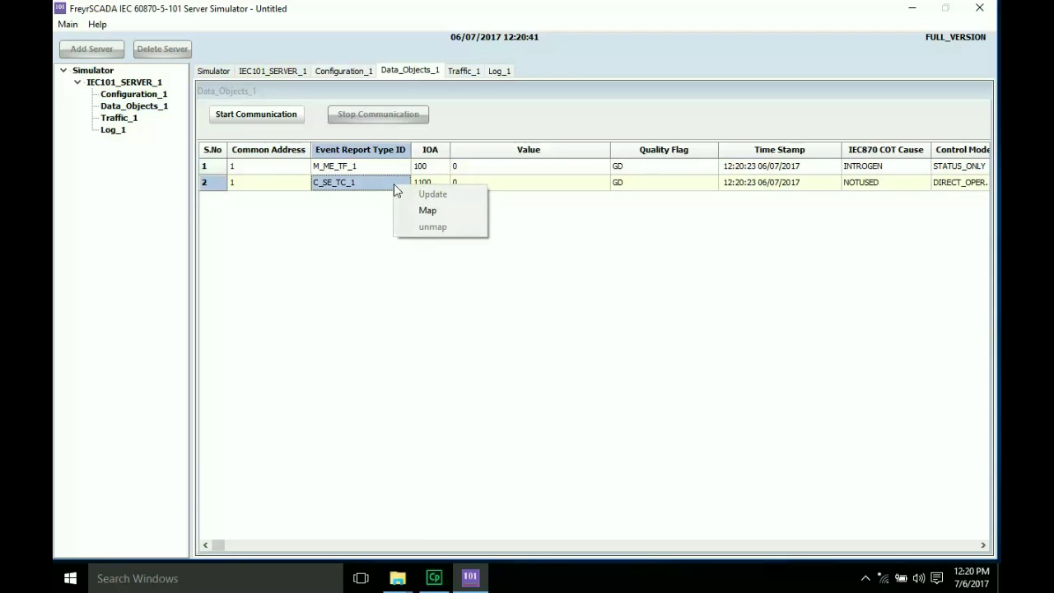
{"action": "left_click", "coordinate": [423, 212]}
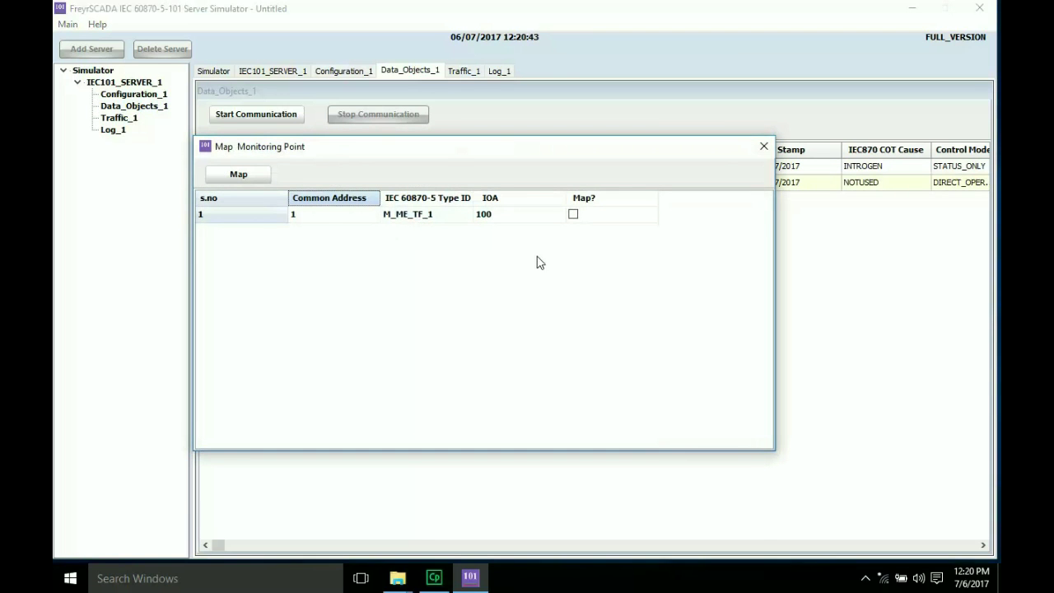
{"action": "left_click", "coordinate": [574, 215]}
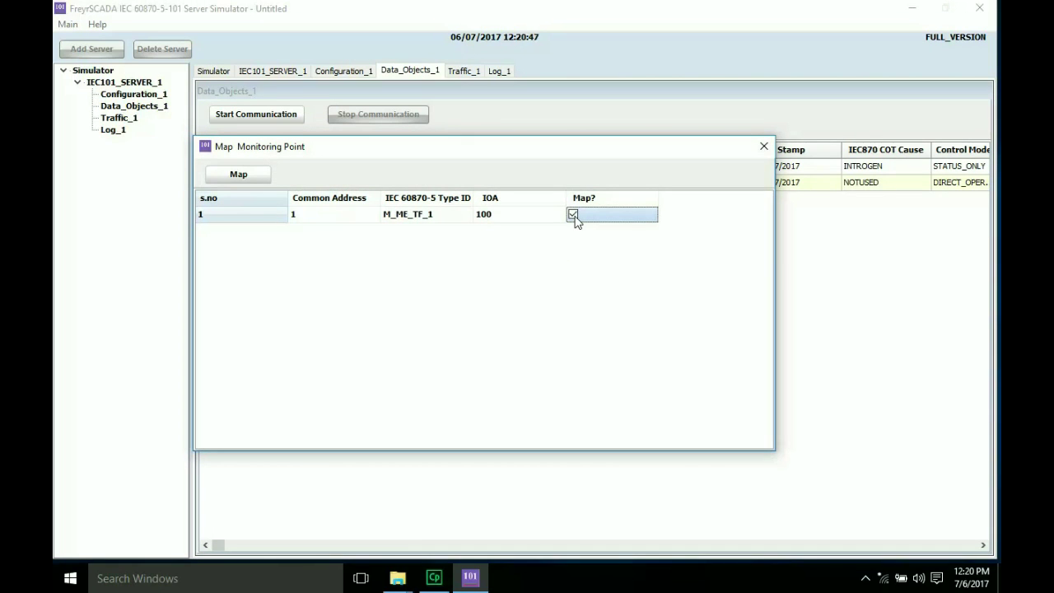
{"action": "left_click", "coordinate": [237, 174]}
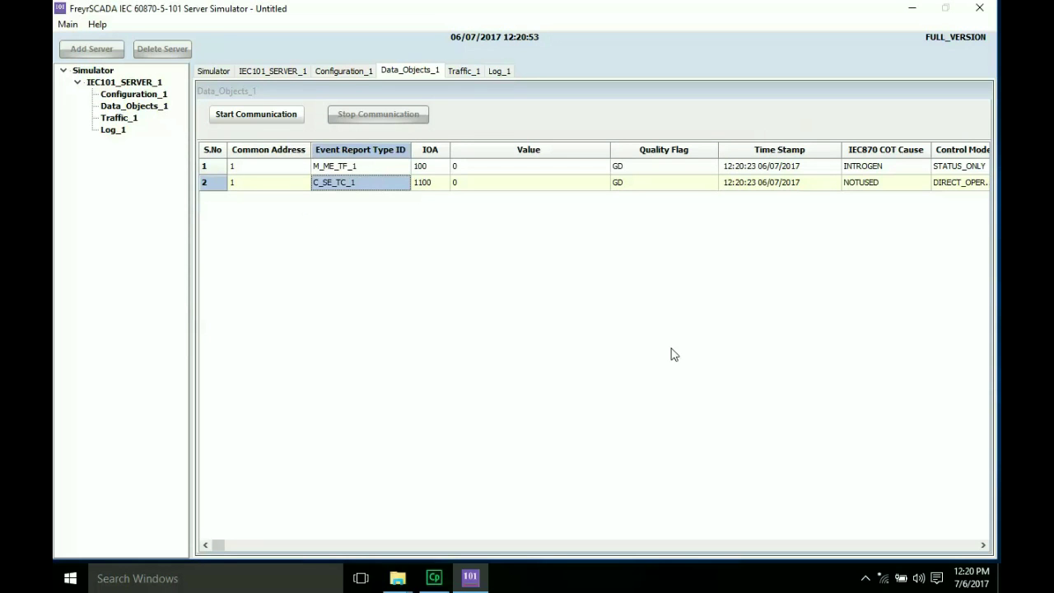
{"action": "left_click", "coordinate": [982, 546]}
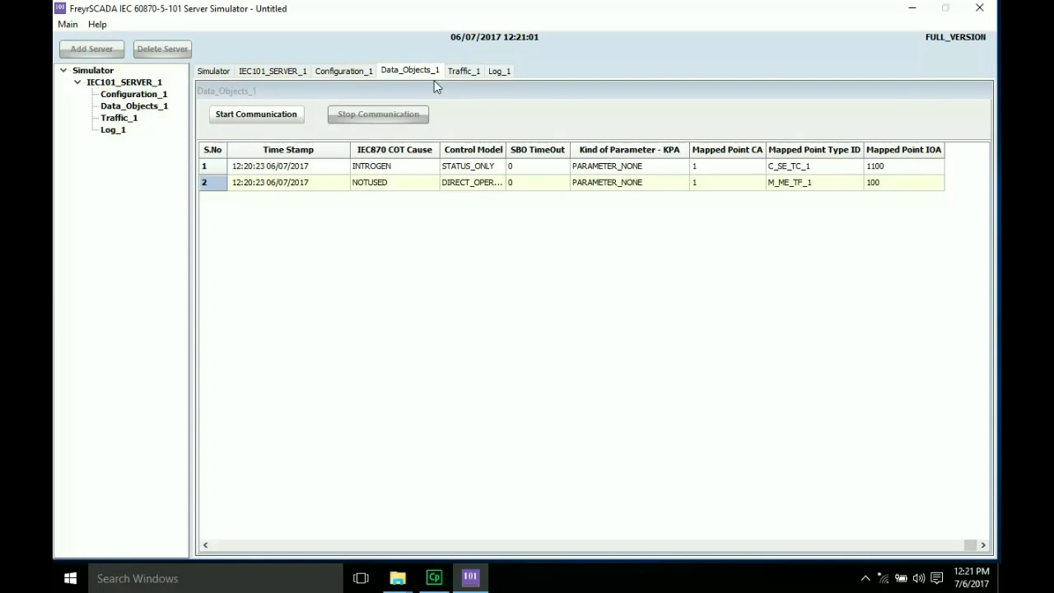
- Start the server's communication, review its traffic and log, and return to Data_Objects_1
{"action": "left_click", "coordinate": [298, 117]}
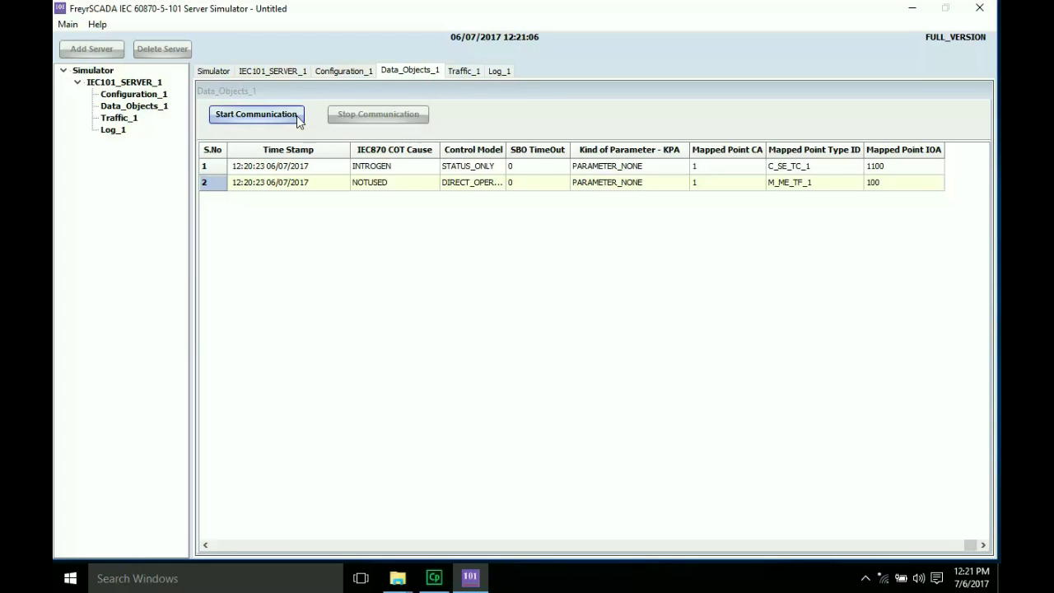
{"action": "left_click", "coordinate": [459, 74]}
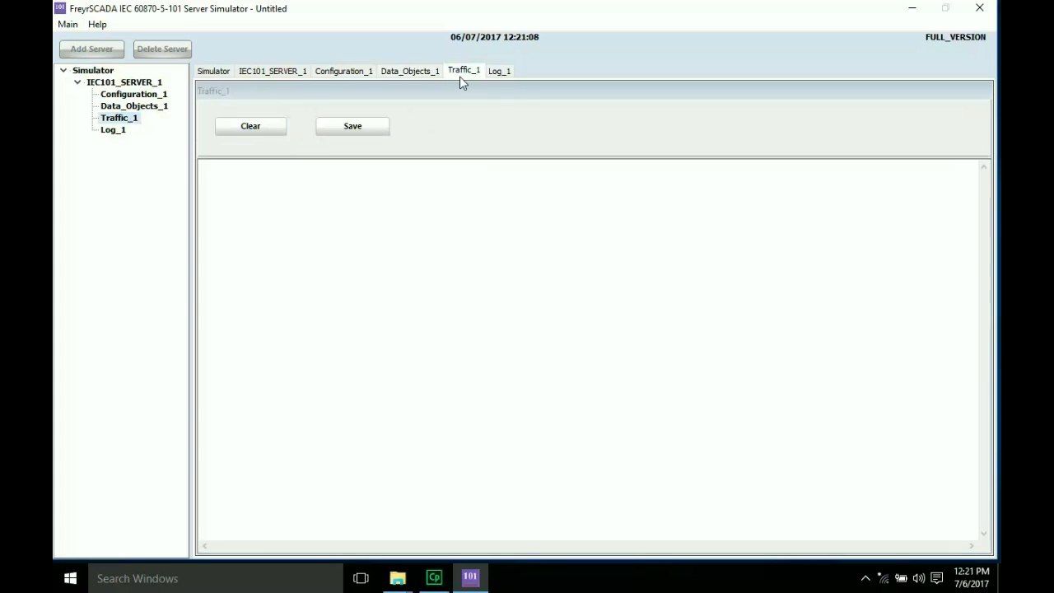
{"action": "left_click", "coordinate": [505, 72]}
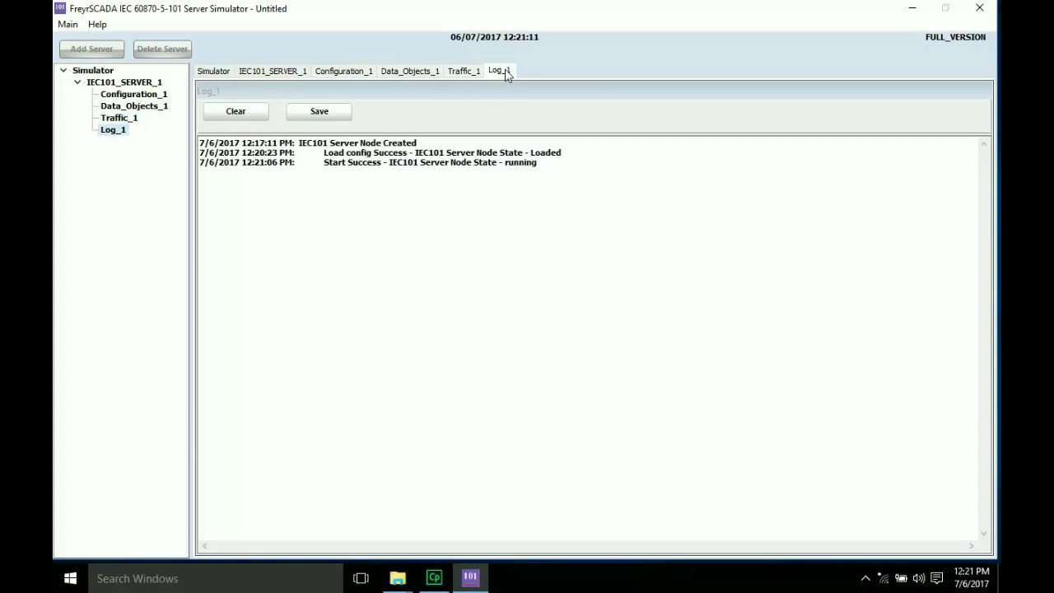
{"action": "left_click", "coordinate": [432, 74]}
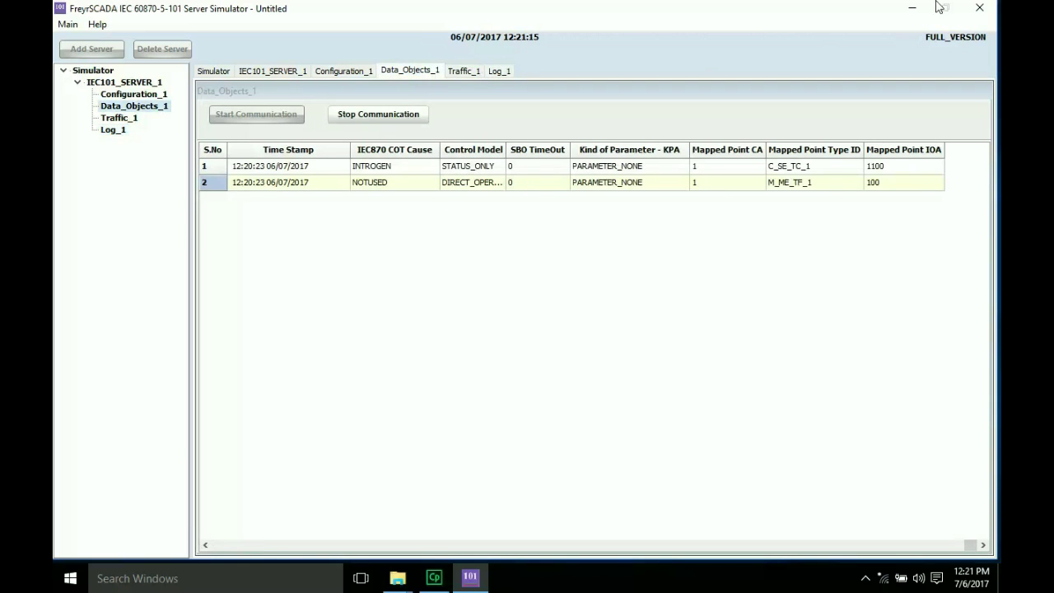
- Minimize the open windows, launch the IEC 60870-5-101 Client Simulator from the desktop and add a client
{"action": "left_click", "coordinate": [911, 12]}
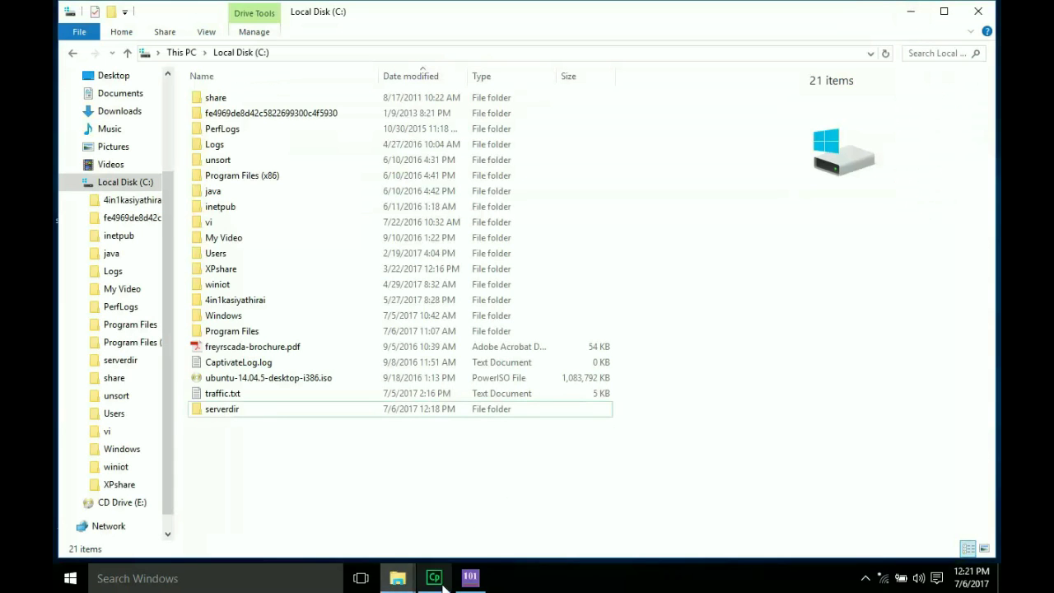
{"action": "left_click", "coordinate": [910, 13]}
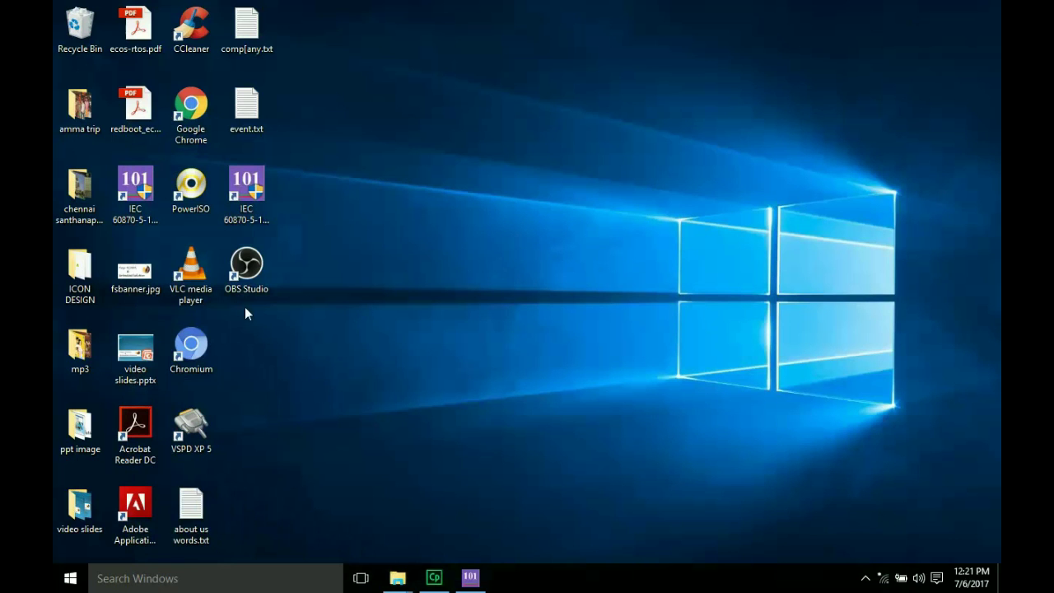
{"action": "left_click", "coordinate": [254, 212]}
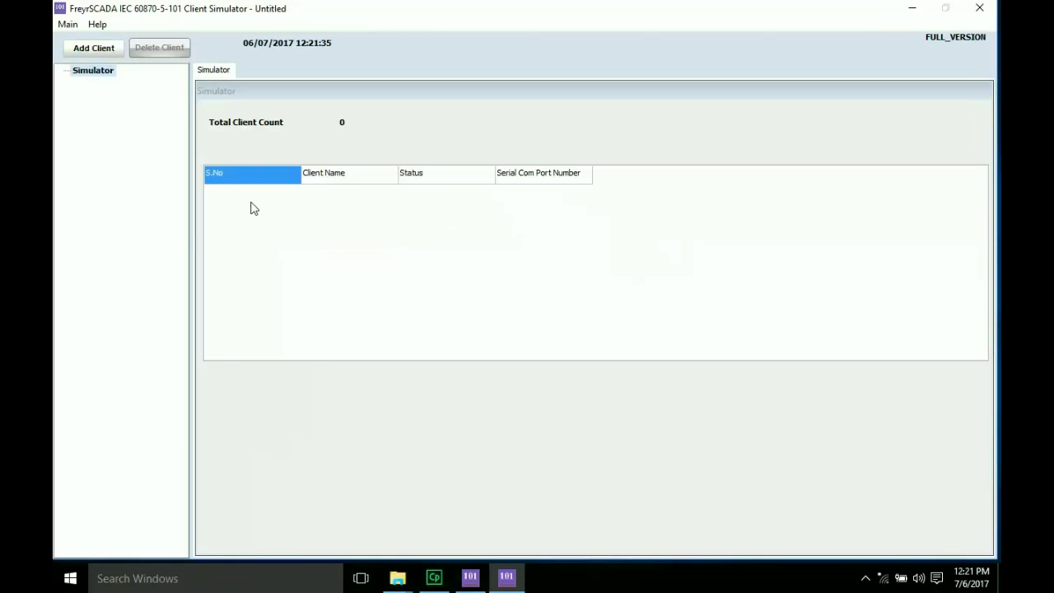
{"action": "left_click", "coordinate": [88, 49]}
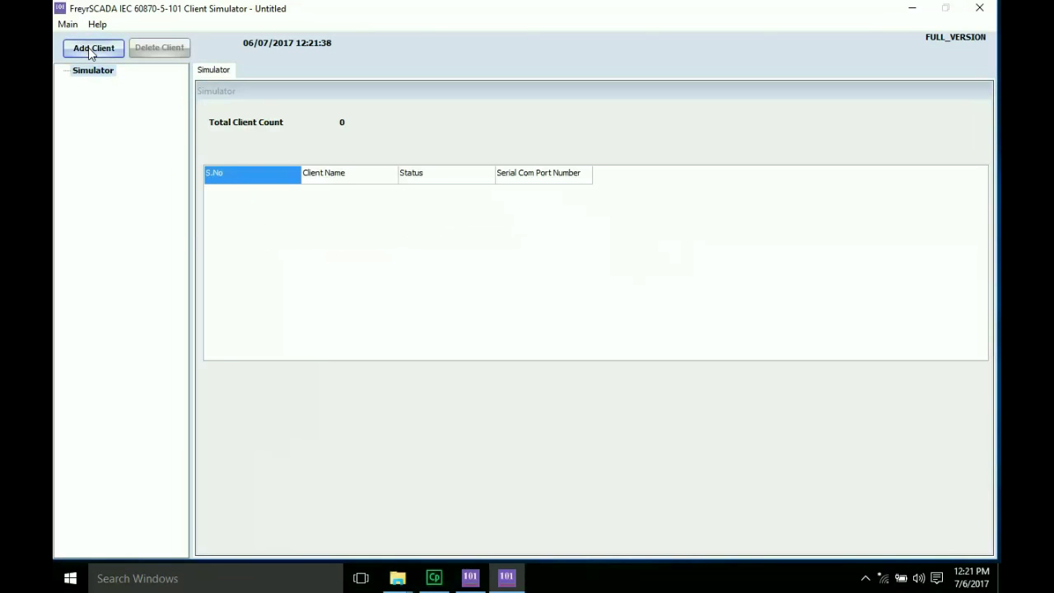
{"action": "left_click", "coordinate": [90, 49]}
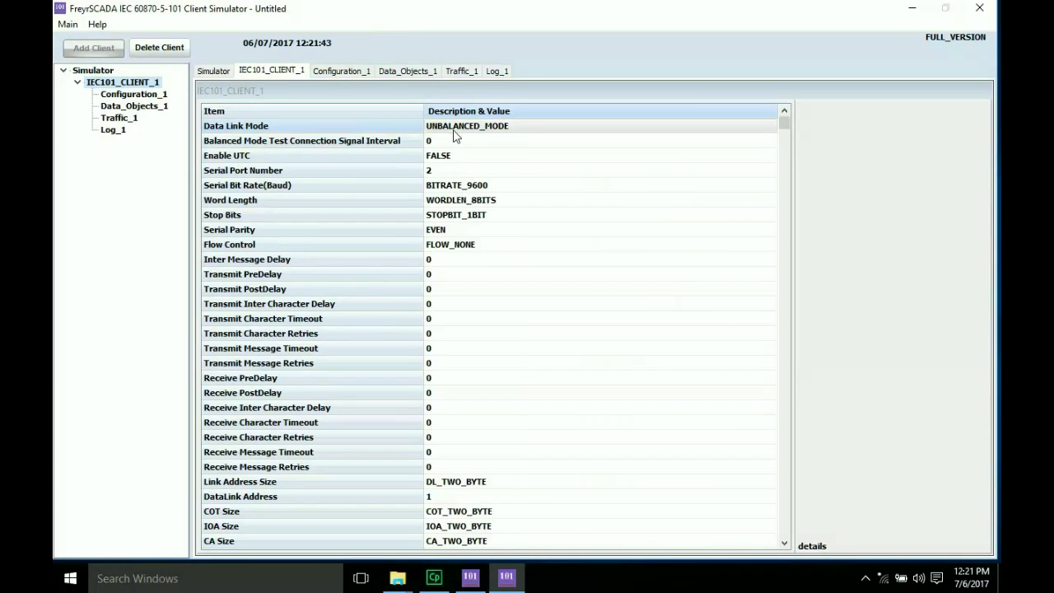
- Review the IEC101_CLIENT_1 communication parameters and set File Transfer Enable to TRUE
{"action": "mouse_move", "coordinate": [464, 139]}
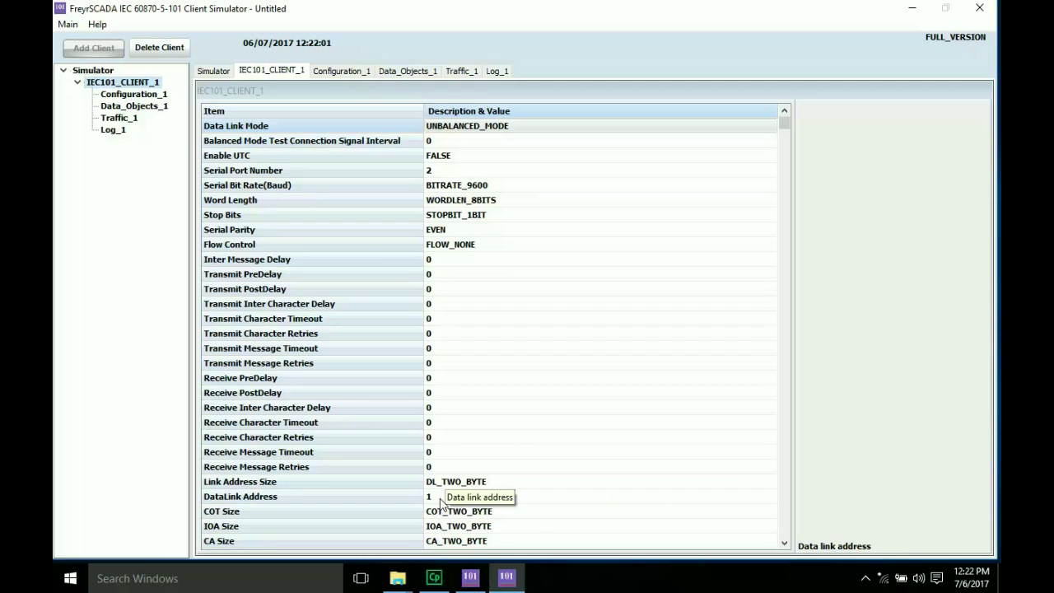
{"action": "left_click", "coordinate": [783, 543]}
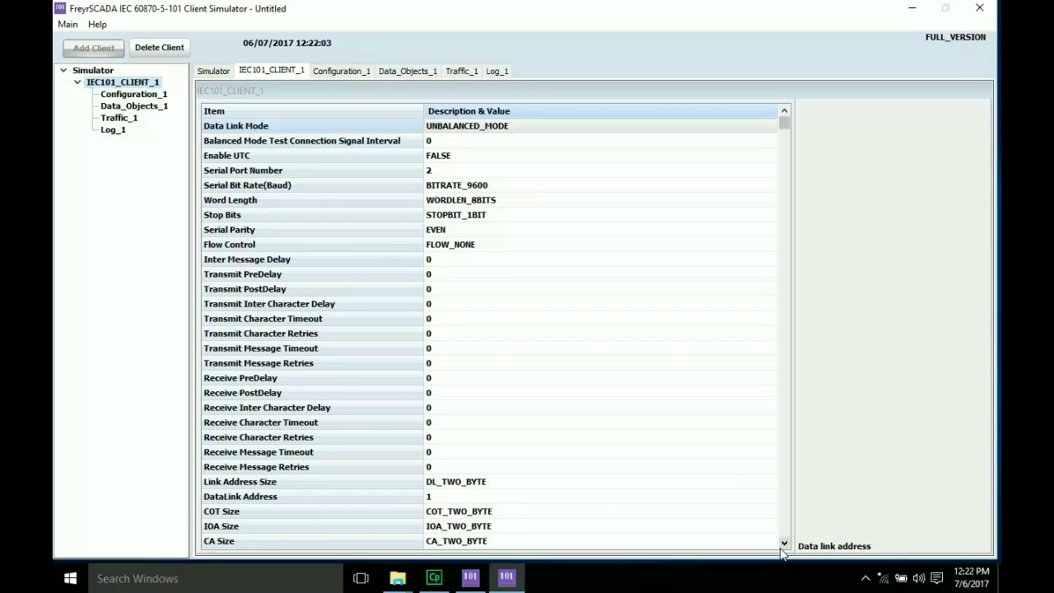
{"action": "left_click_drag", "start_coordinate": [782, 551], "coordinate": [782, 551]}
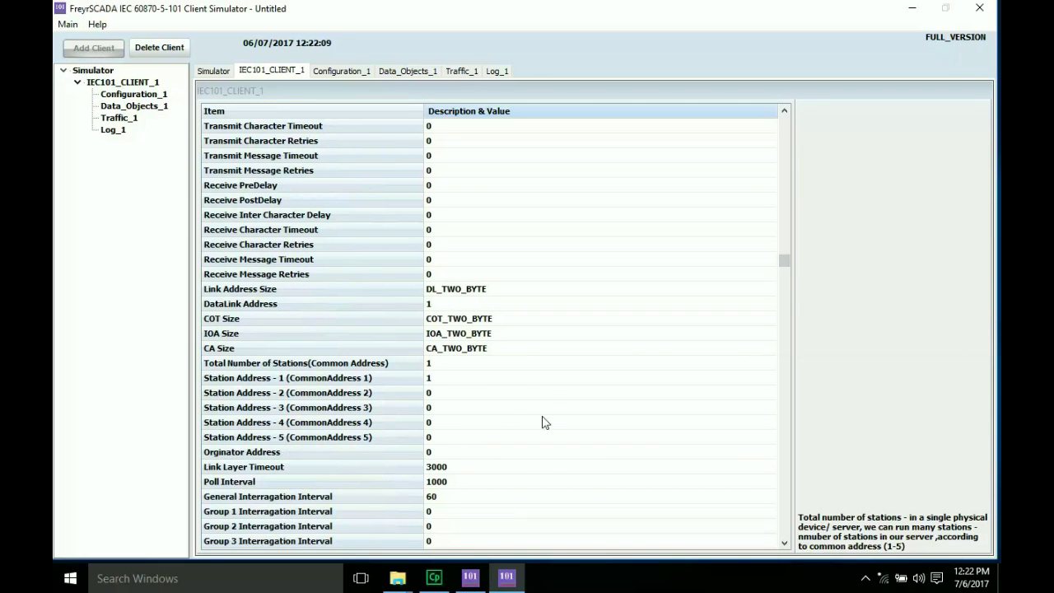
{"action": "left_click", "coordinate": [786, 544]}
{"action": "left_click_drag", "start_coordinate": [786, 545], "coordinate": [786, 544]}
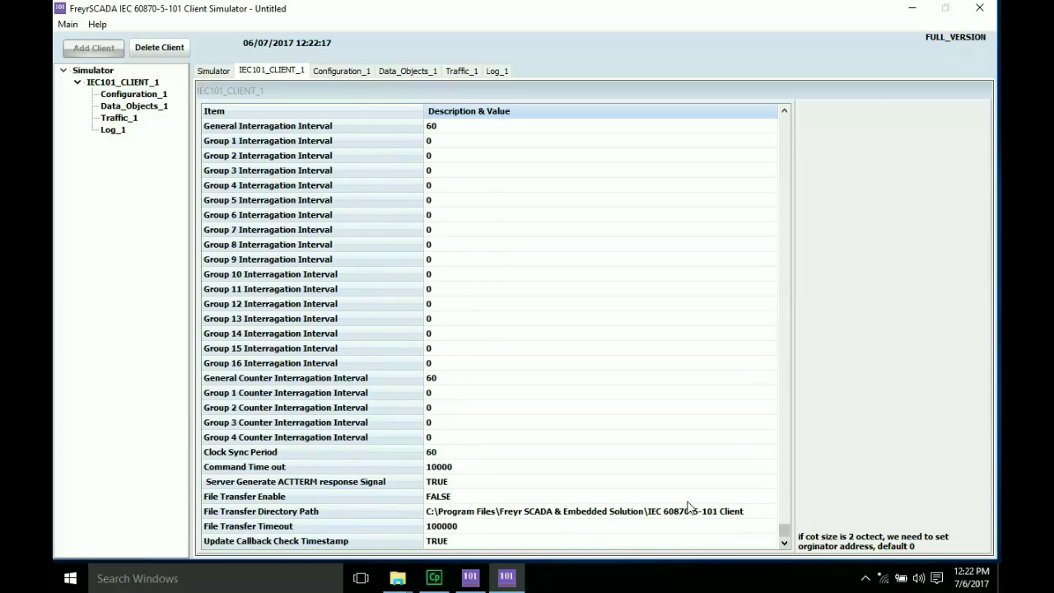
{"action": "left_click", "coordinate": [604, 498]}
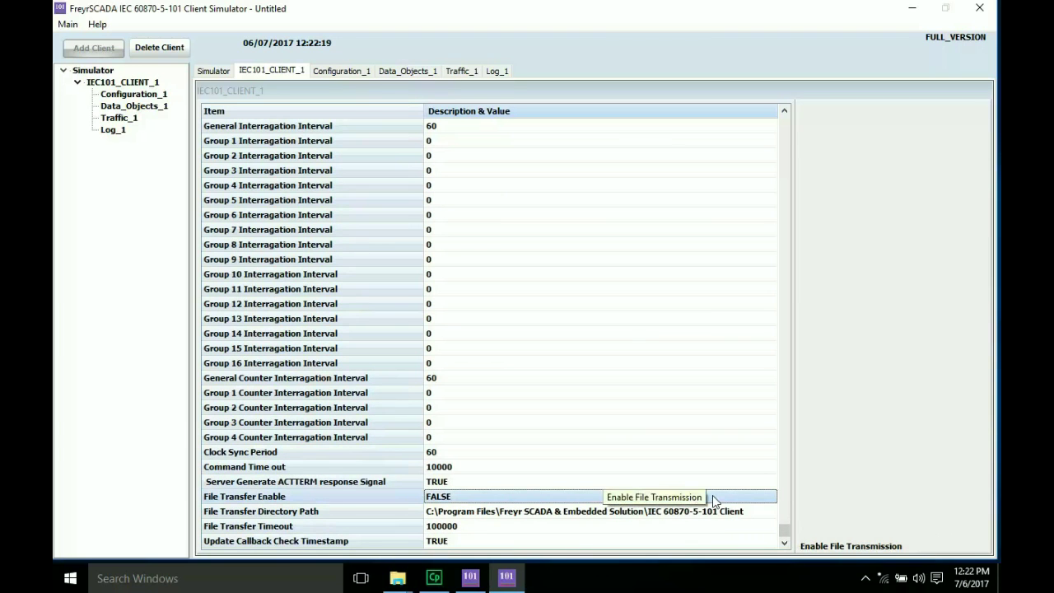
{"action": "left_click", "coordinate": [767, 499]}
{"action": "left_click", "coordinate": [768, 499]}
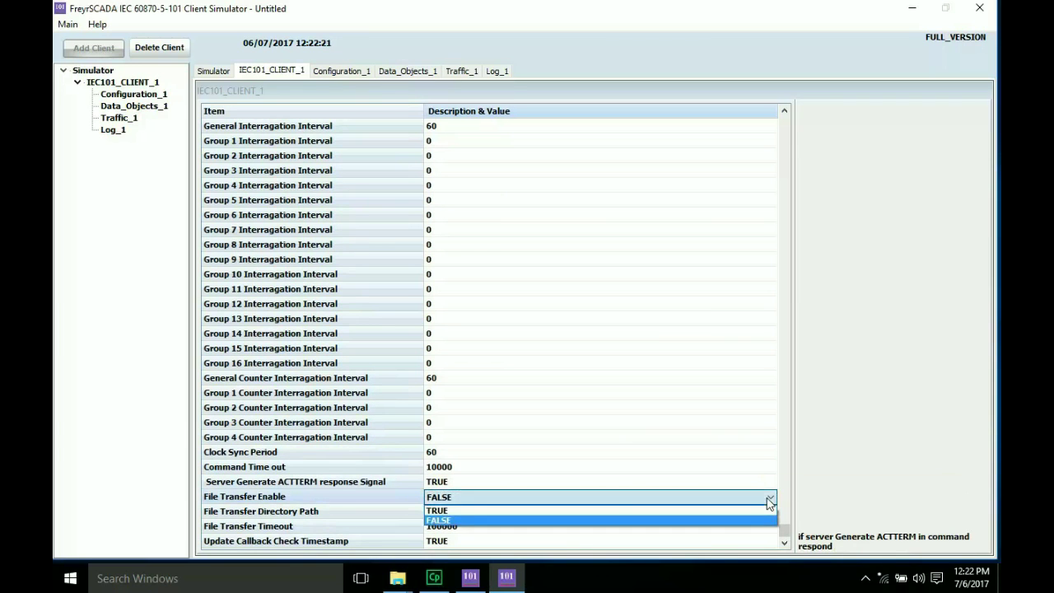
{"action": "left_click", "coordinate": [731, 511]}
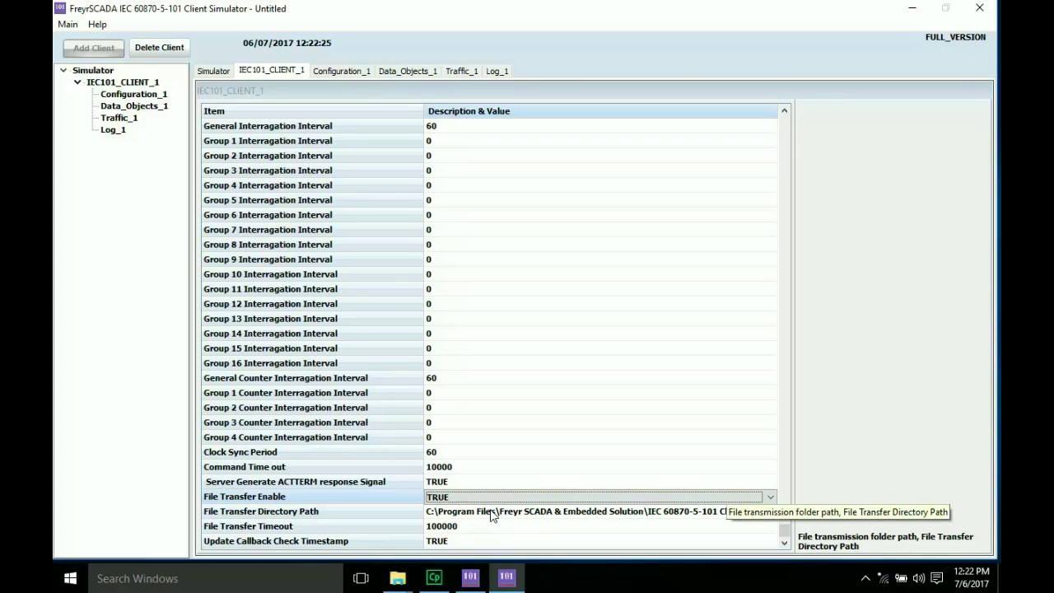
- Create a client directory folder beside serverdir on Local Disk (C:) in File Explorer and switch back to the IEC 60870-5-101 Client Simulator
{"action": "left_click", "coordinate": [397, 580]}
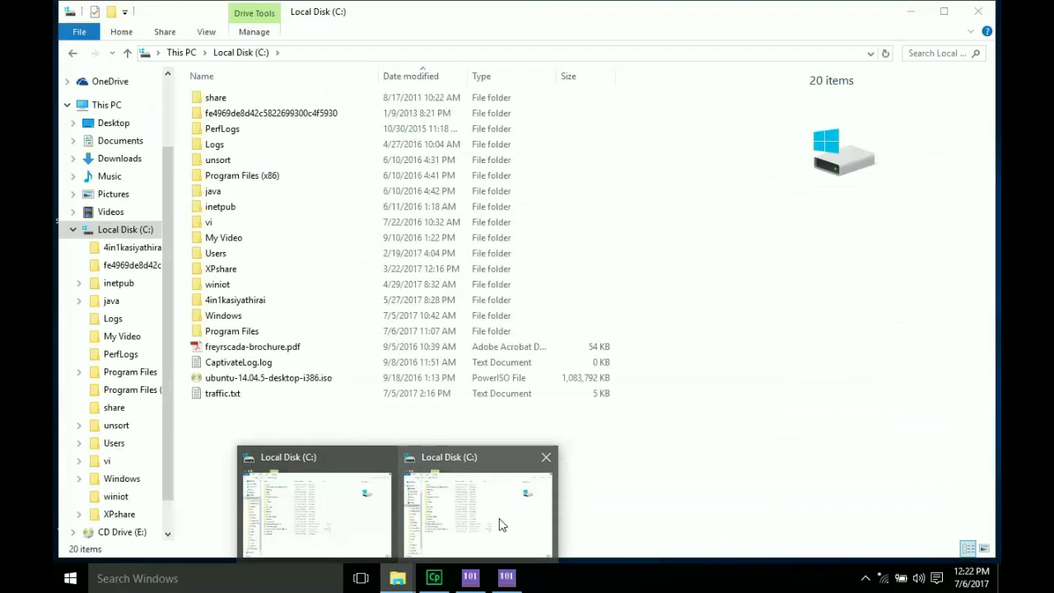
{"action": "left_click", "coordinate": [501, 520]}
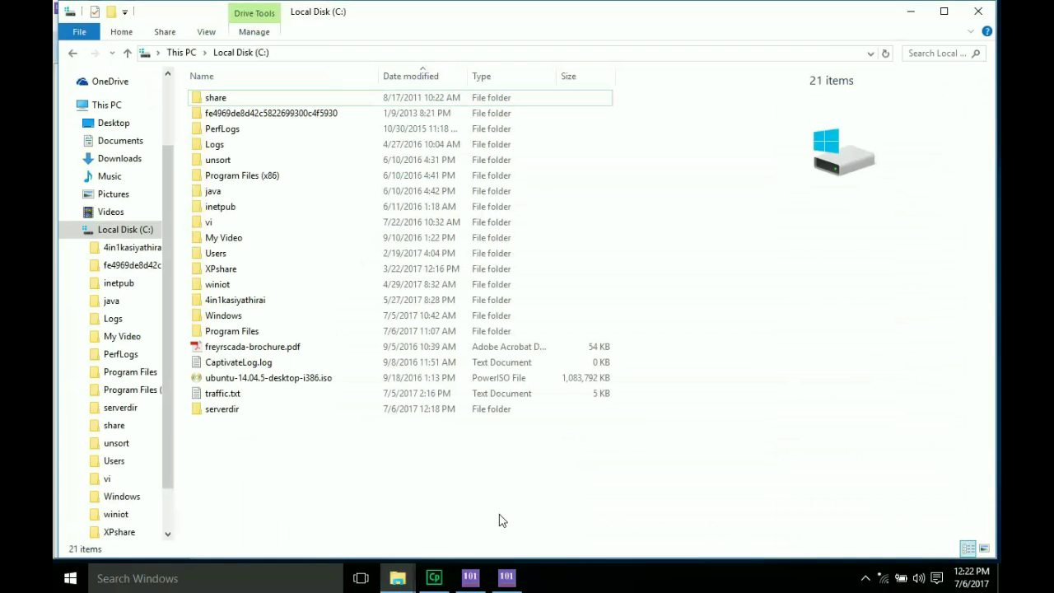
{"action": "right_click", "coordinate": [559, 462]}
{"action": "mouse_move", "coordinate": [679, 423]}
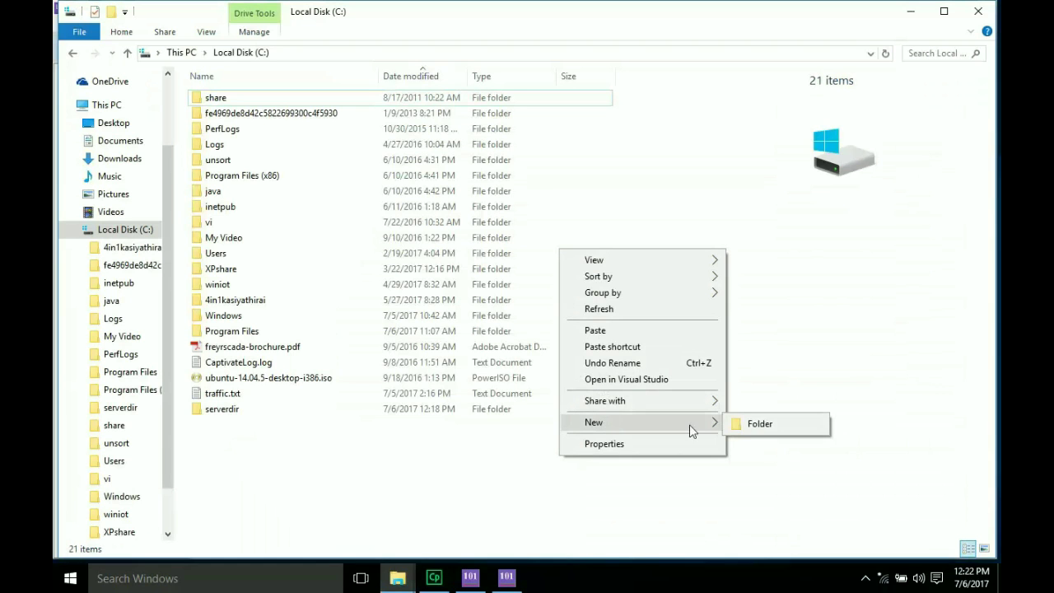
{"action": "left_click", "coordinate": [750, 423]}
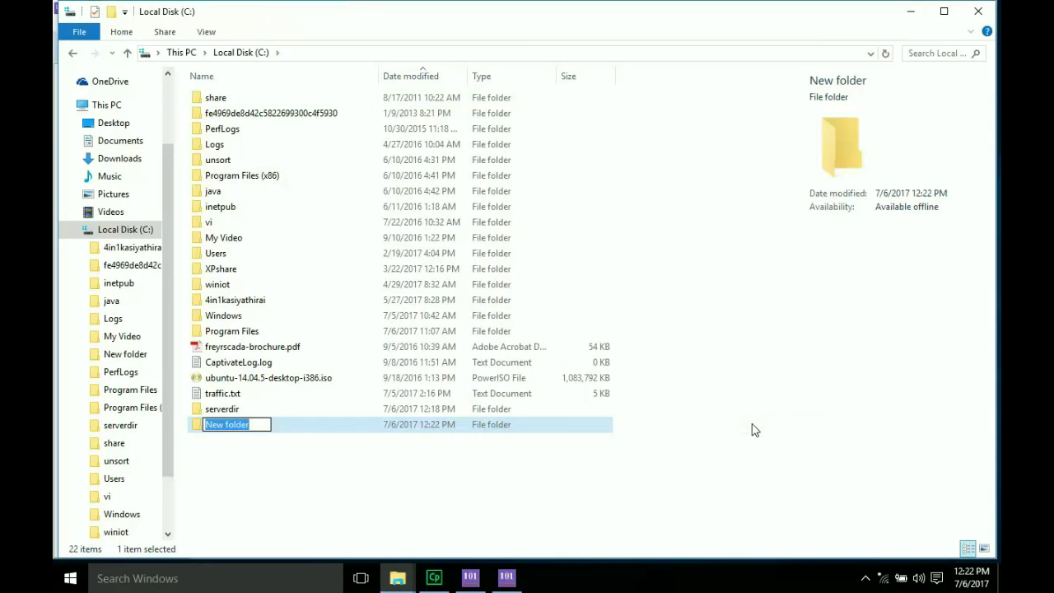
{"action": "type", "text": "c"}
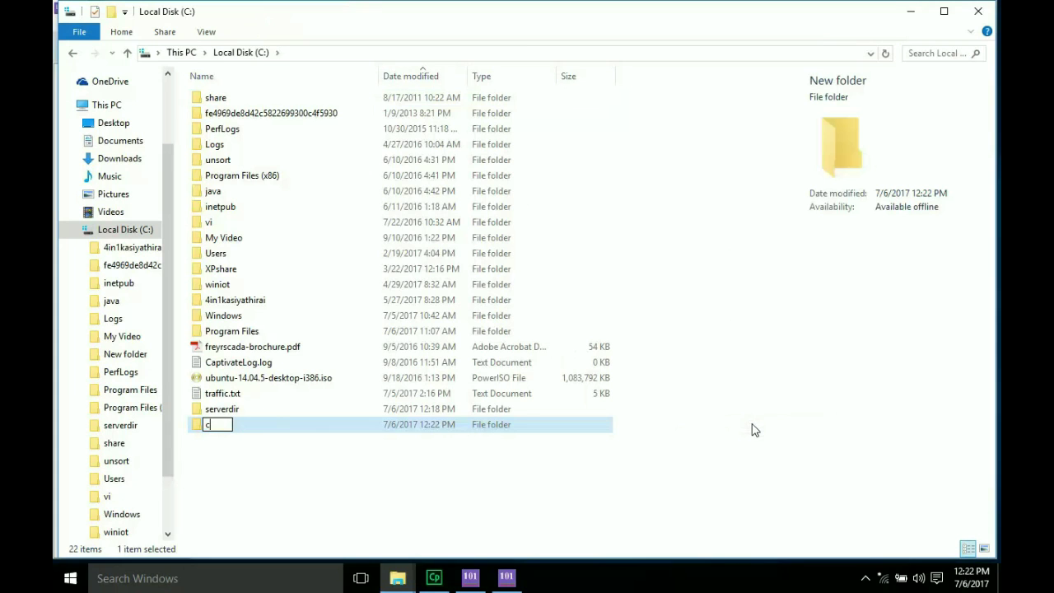
{"action": "type", "text": "lientdie"}
{"action": "key", "text": "BackSpace"}
{"action": "left_click", "coordinate": [508, 586]}
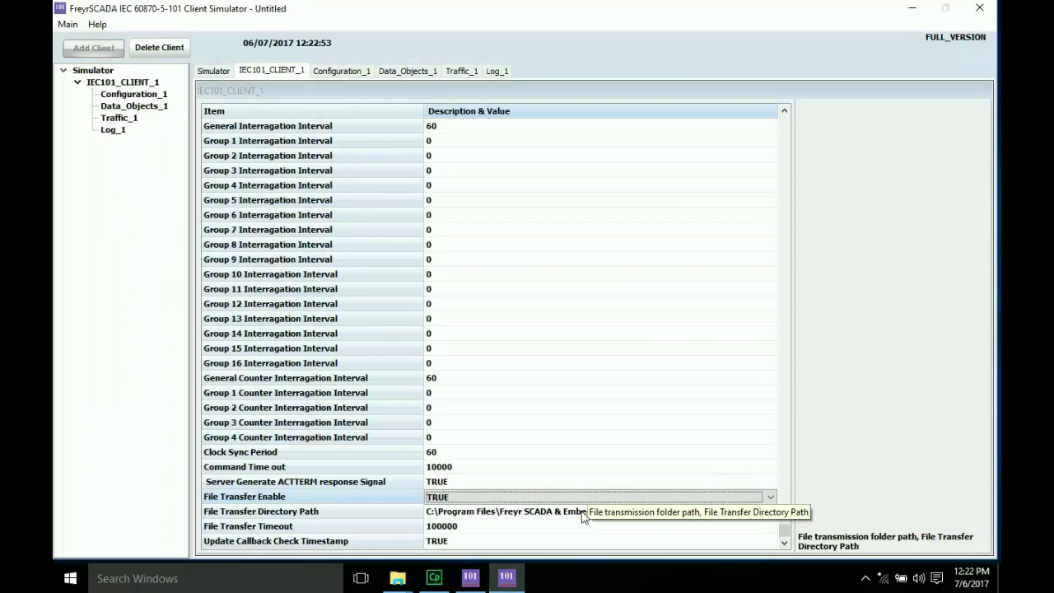
- Set the client's File Transfer Directory Path to C:\clientdir and confirm the chosen path
{"action": "double_click", "coordinate": [582, 517]}
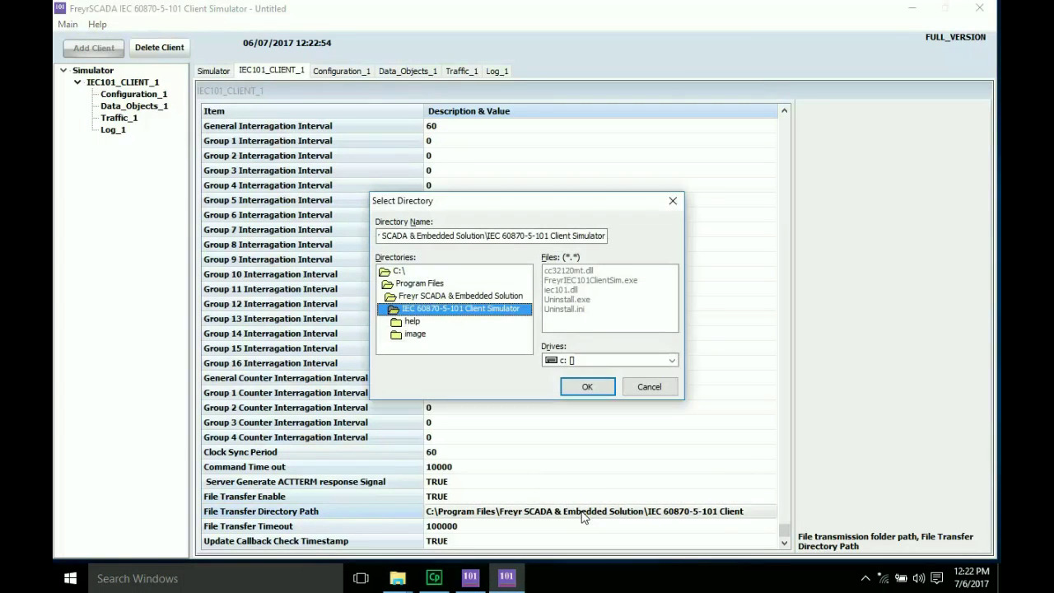
{"action": "double_click", "coordinate": [396, 273]}
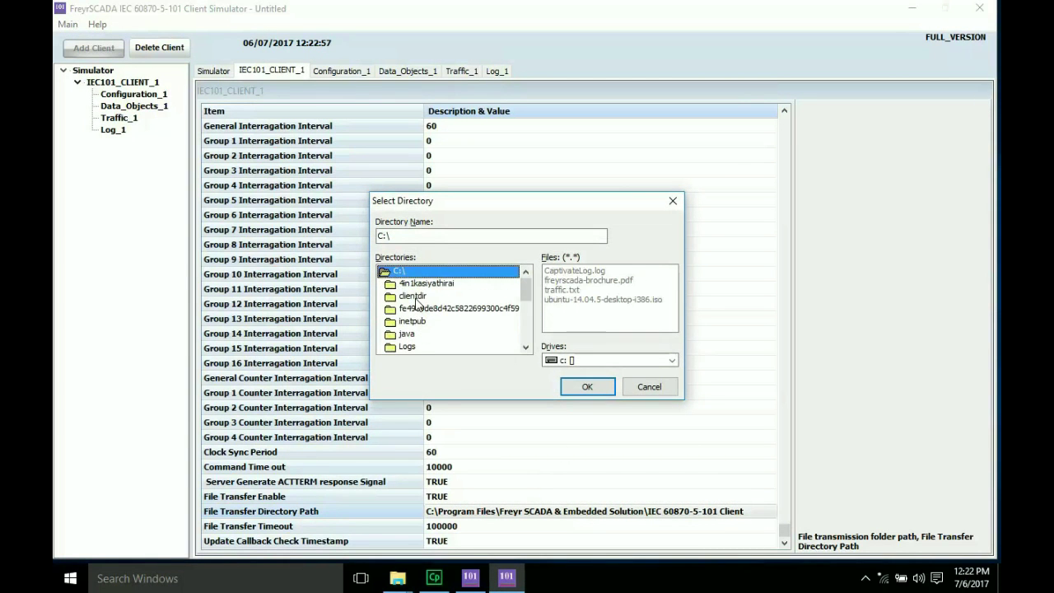
{"action": "double_click", "coordinate": [414, 296]}
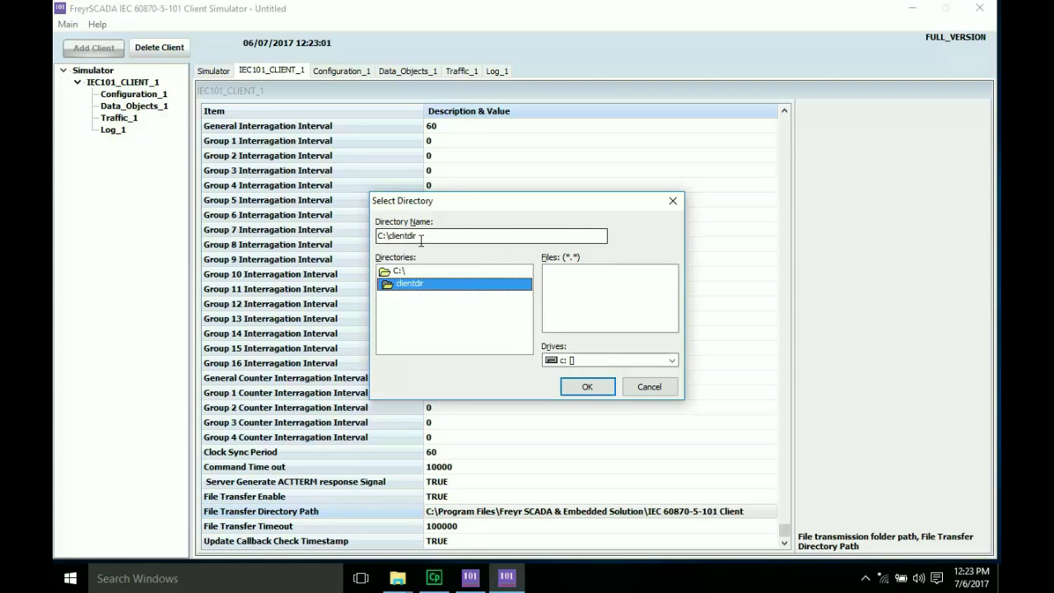
{"action": "left_click", "coordinate": [587, 384]}
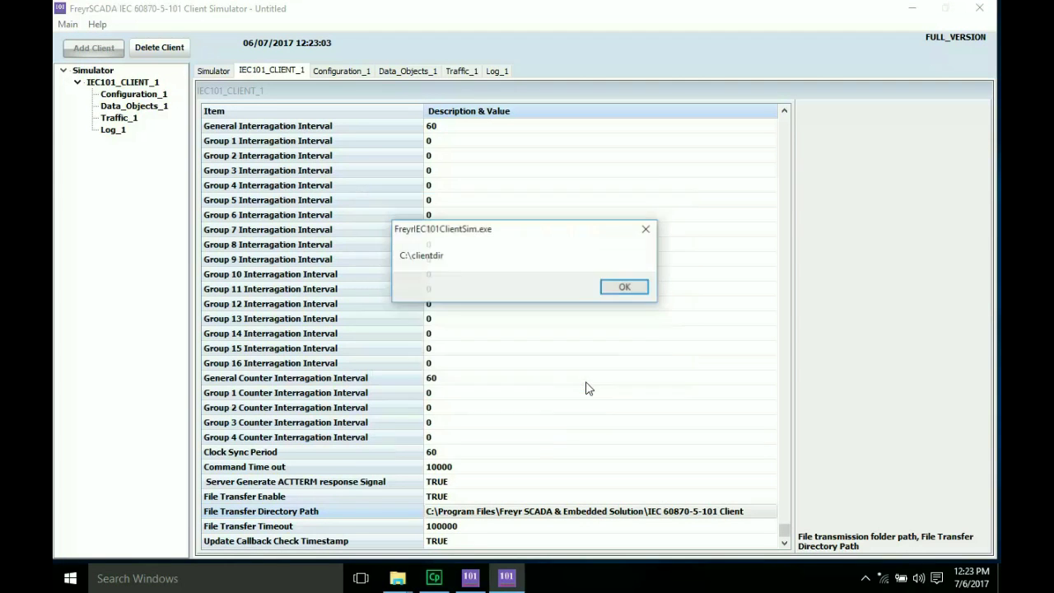
{"action": "left_click", "coordinate": [625, 288]}
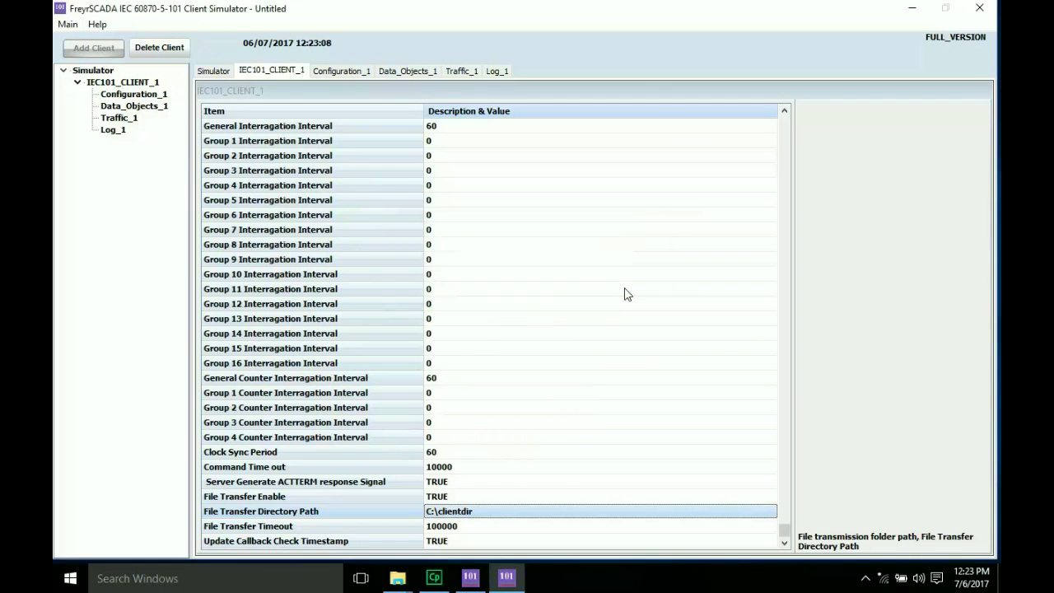
- Add a row to the client's Configuration_1 and choose Measured Short Float as its group
{"action": "left_click", "coordinate": [347, 71]}
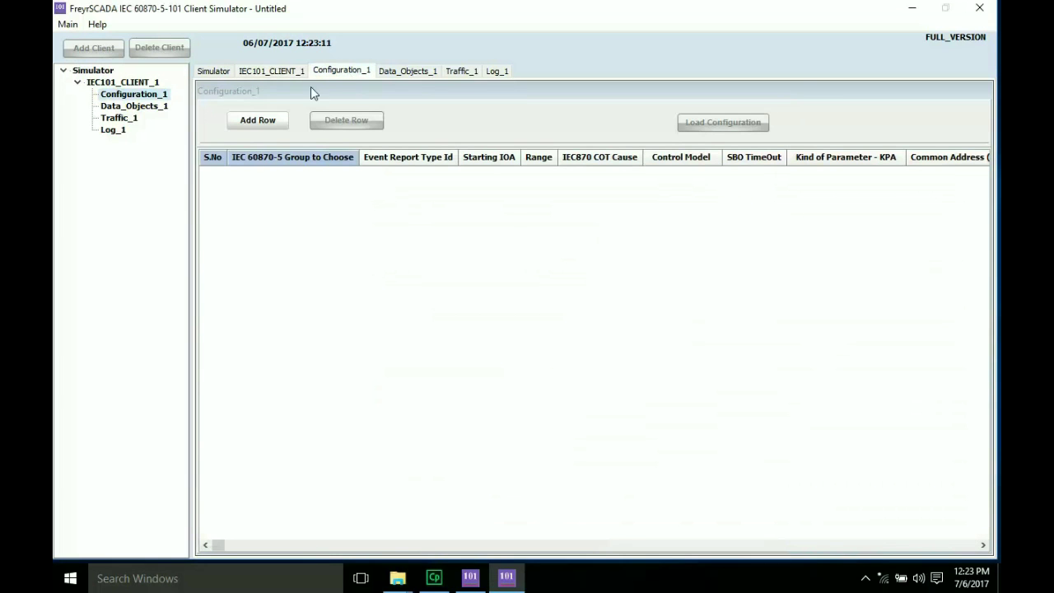
{"action": "left_click", "coordinate": [256, 122]}
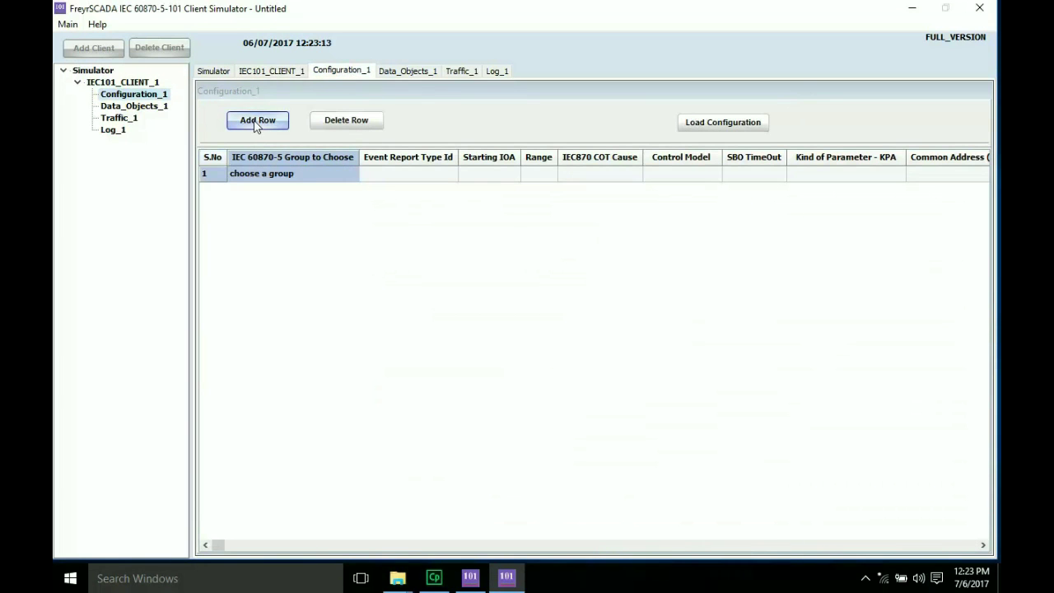
{"action": "left_click", "coordinate": [302, 179]}
{"action": "left_click", "coordinate": [303, 175]}
{"action": "left_click", "coordinate": [302, 174]}
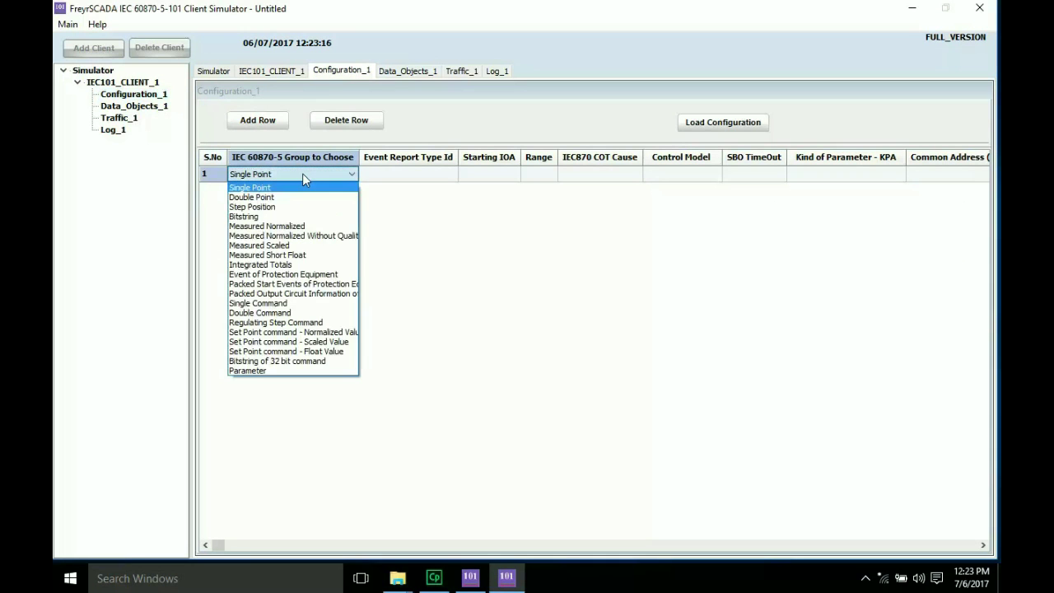
{"action": "left_click", "coordinate": [298, 256]}
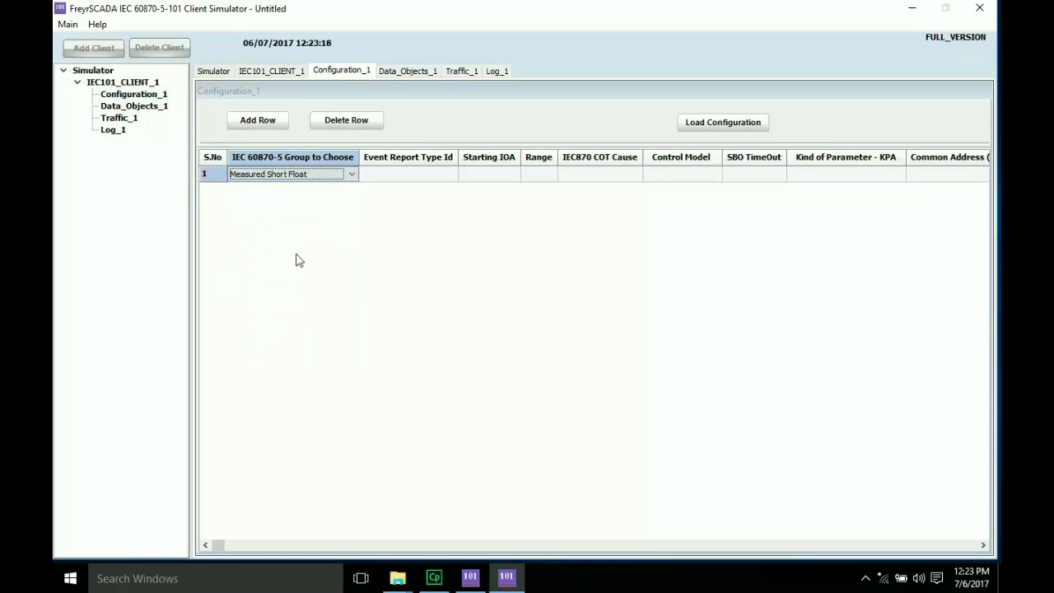
- Set the Measured Short Float row's Event Report Type Id to M_ME_TF_1 = 36 and its Starting IOA to 100
{"action": "left_click", "coordinate": [436, 177]}
{"action": "left_click", "coordinate": [436, 176]}
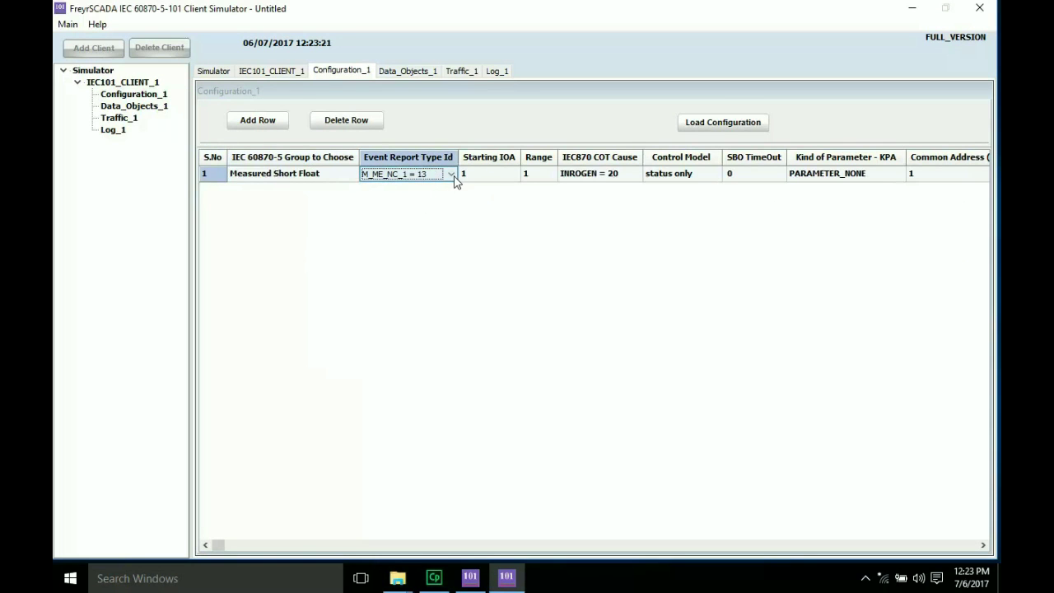
{"action": "left_click", "coordinate": [453, 175]}
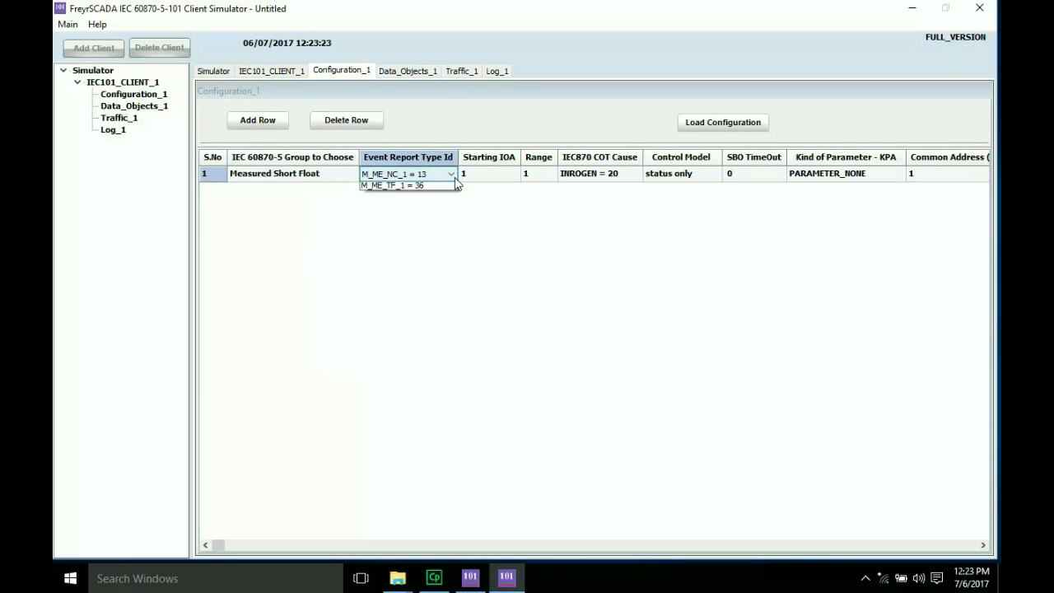
{"action": "left_click", "coordinate": [448, 207]}
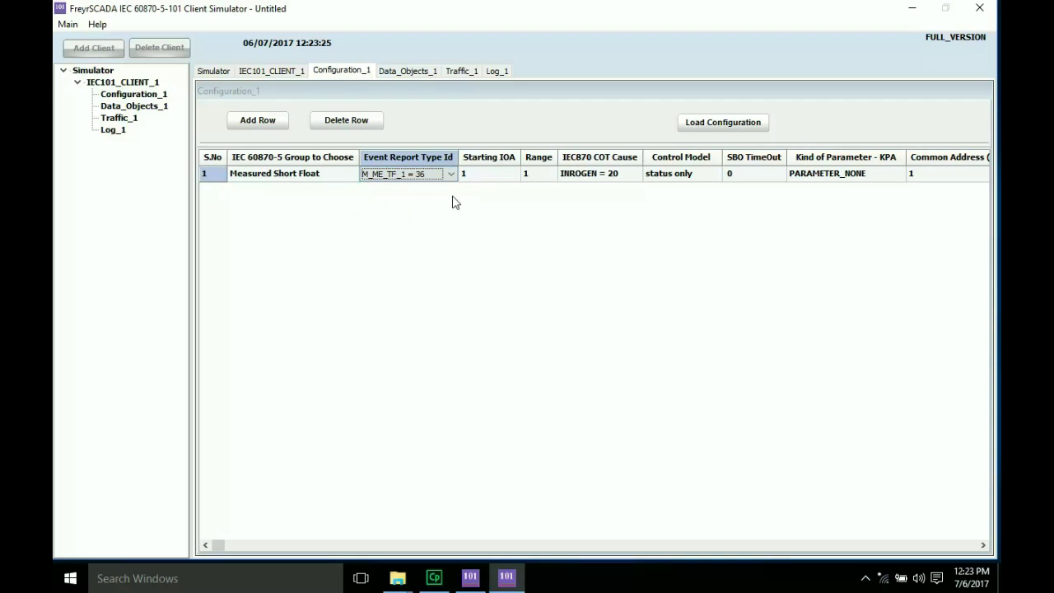
{"action": "double_click", "coordinate": [488, 173]}
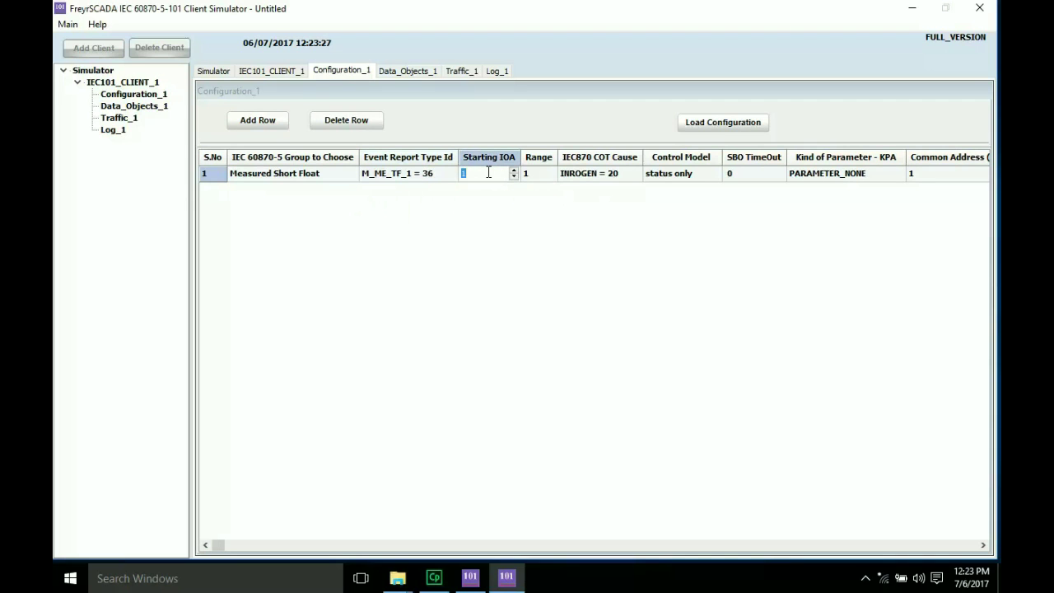
{"action": "type", "text": "100"}
{"action": "left_click", "coordinate": [365, 132]}
- Add a second configuration row and choose Set Point command - Float Value as its group
{"action": "left_click", "coordinate": [262, 124]}
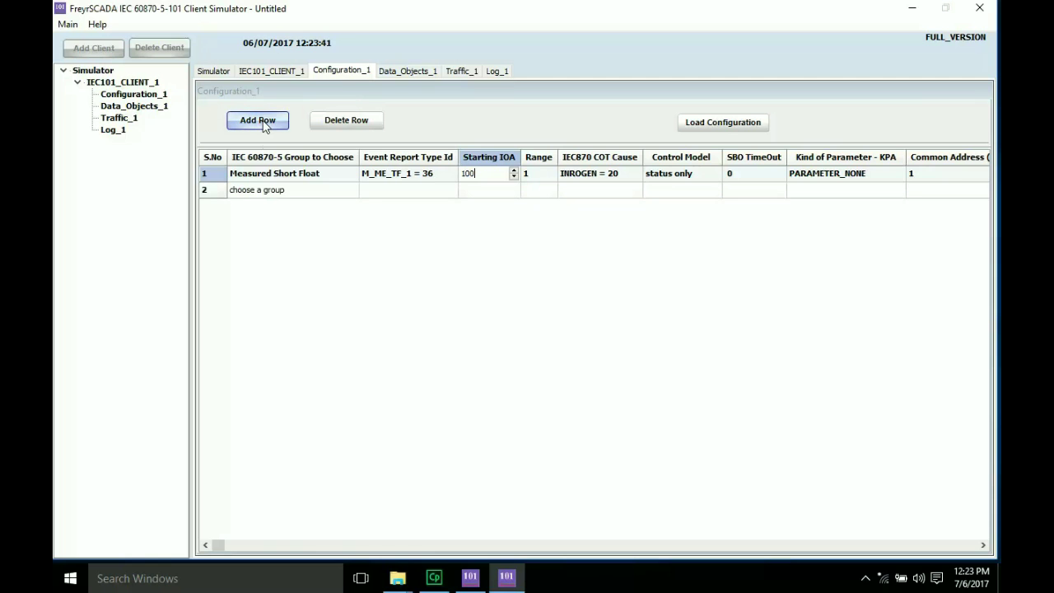
{"action": "left_click", "coordinate": [288, 191]}
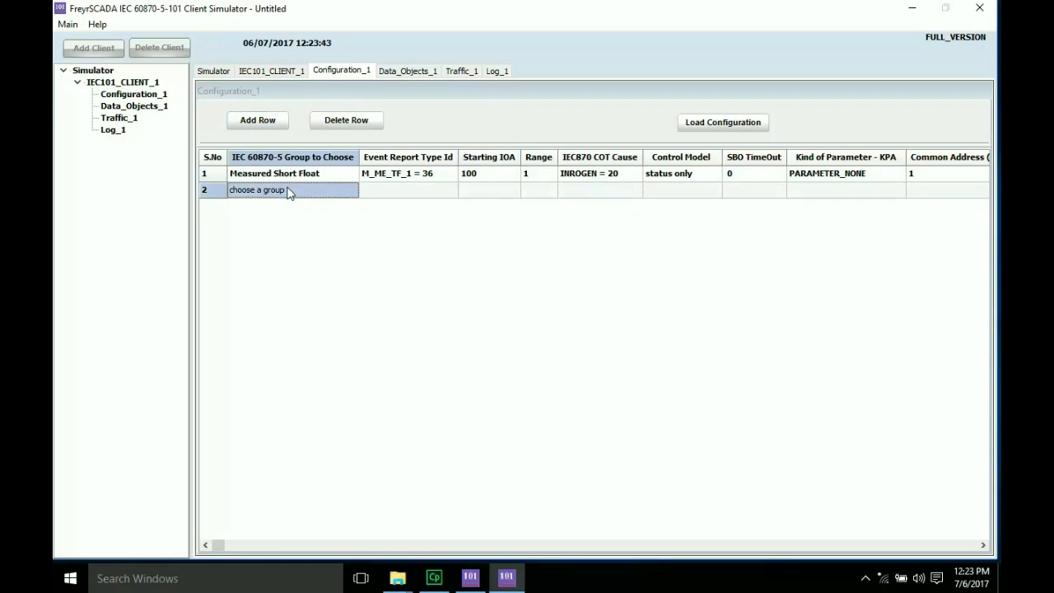
{"action": "left_click", "coordinate": [288, 191]}
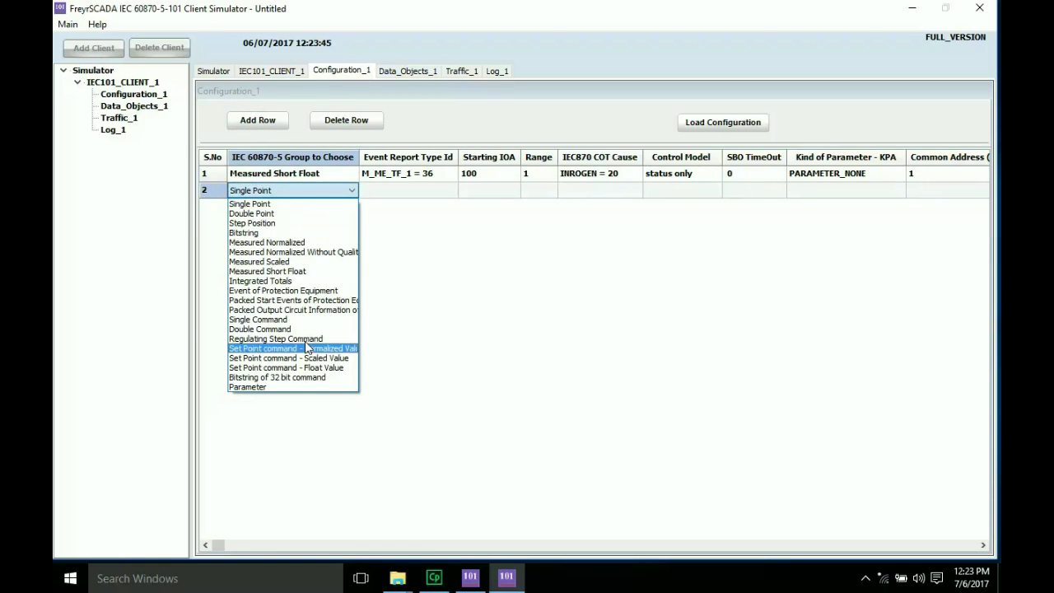
{"action": "left_click", "coordinate": [311, 369]}
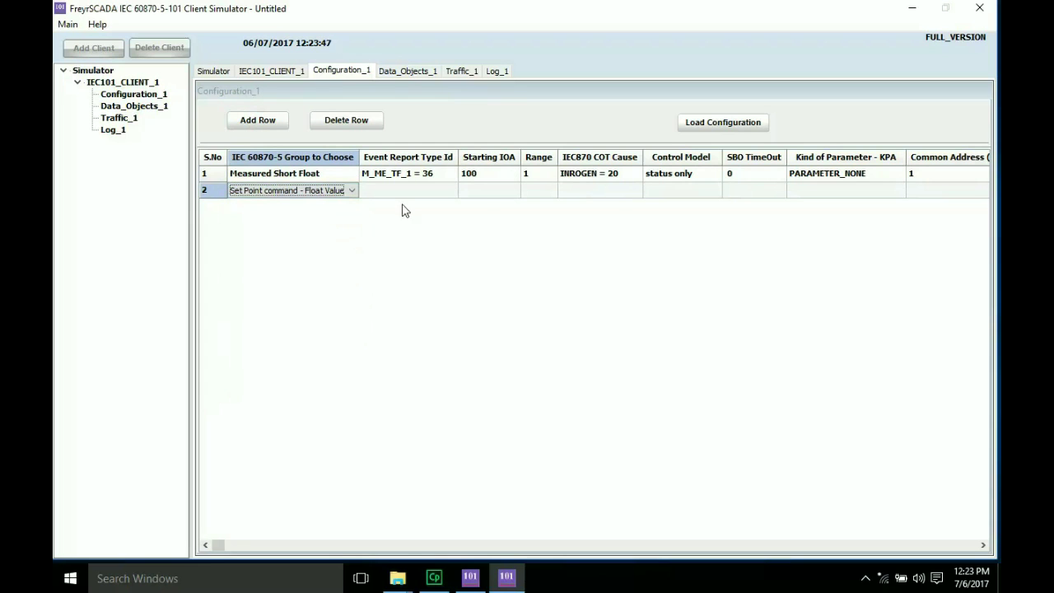
- Set the second row's Event Report Type Id to C_SE_TC_1 = 63 and its Starting IOA to 1100
{"action": "left_click", "coordinate": [413, 191]}
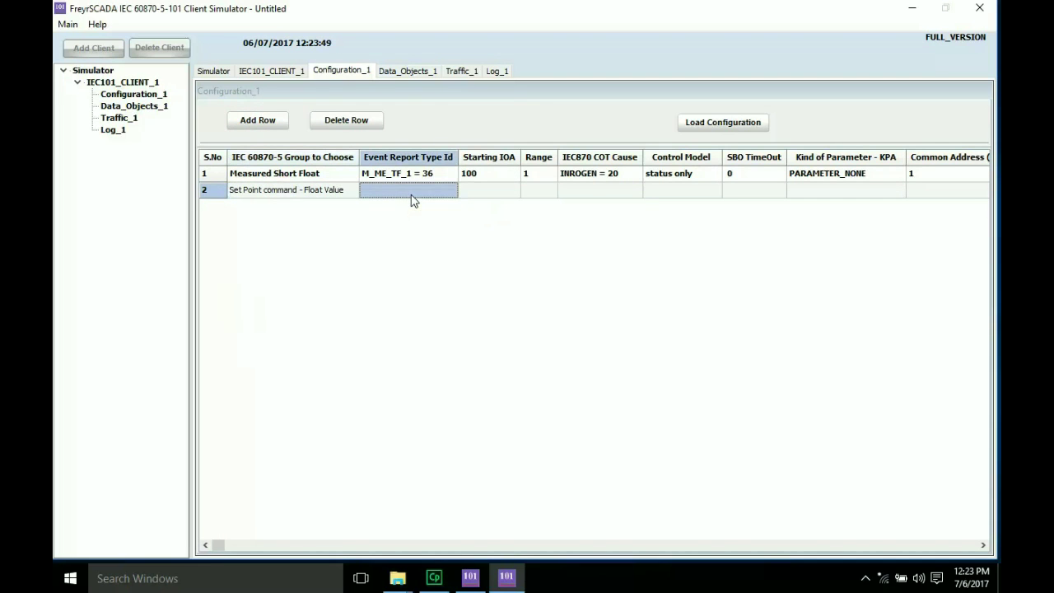
{"action": "left_click", "coordinate": [414, 200]}
{"action": "left_click", "coordinate": [451, 201]}
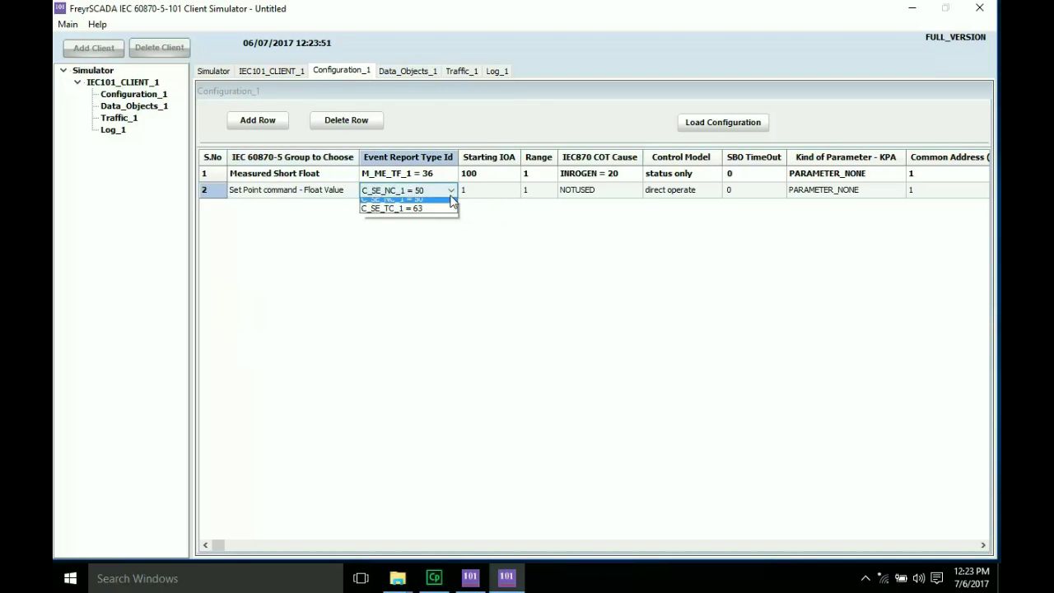
{"action": "left_click", "coordinate": [440, 216]}
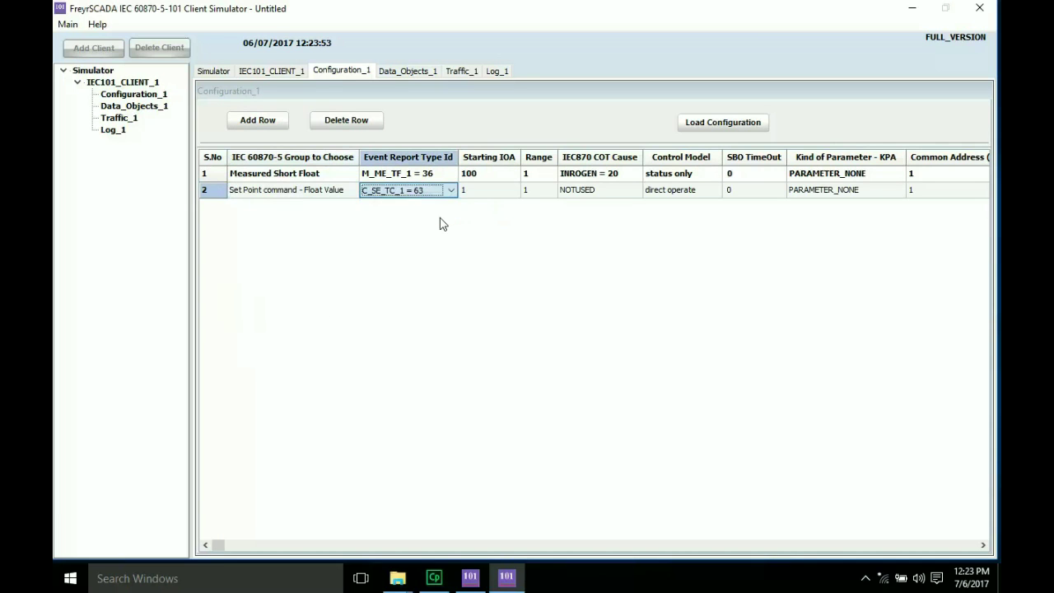
{"action": "left_click", "coordinate": [480, 191]}
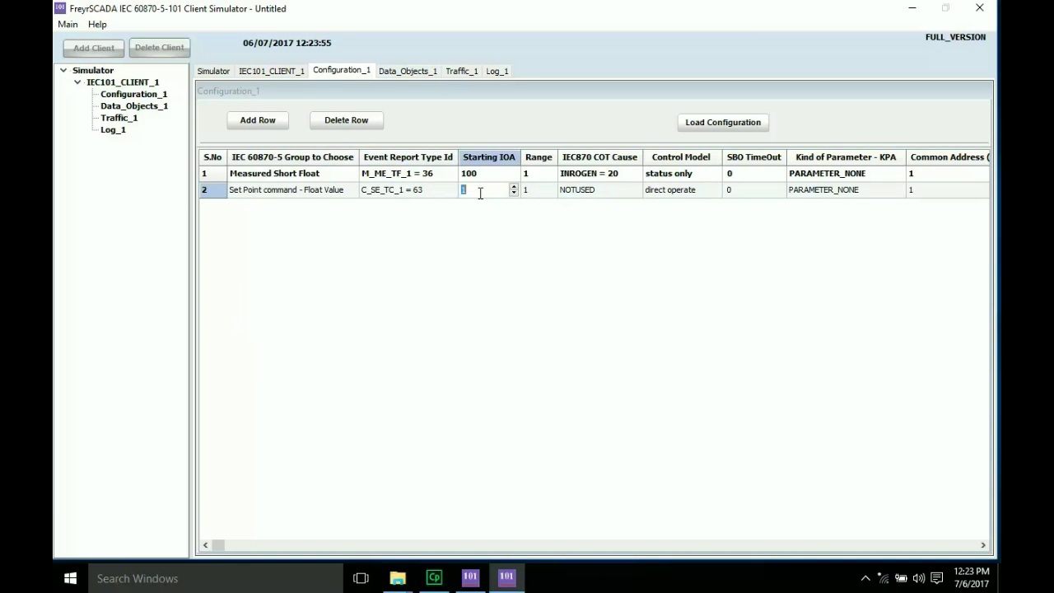
{"action": "type", "text": "100"}
- Load the client configuration and start communication from Data_Objects_1
{"action": "left_click", "coordinate": [730, 125]}
{"action": "left_click", "coordinate": [422, 76]}
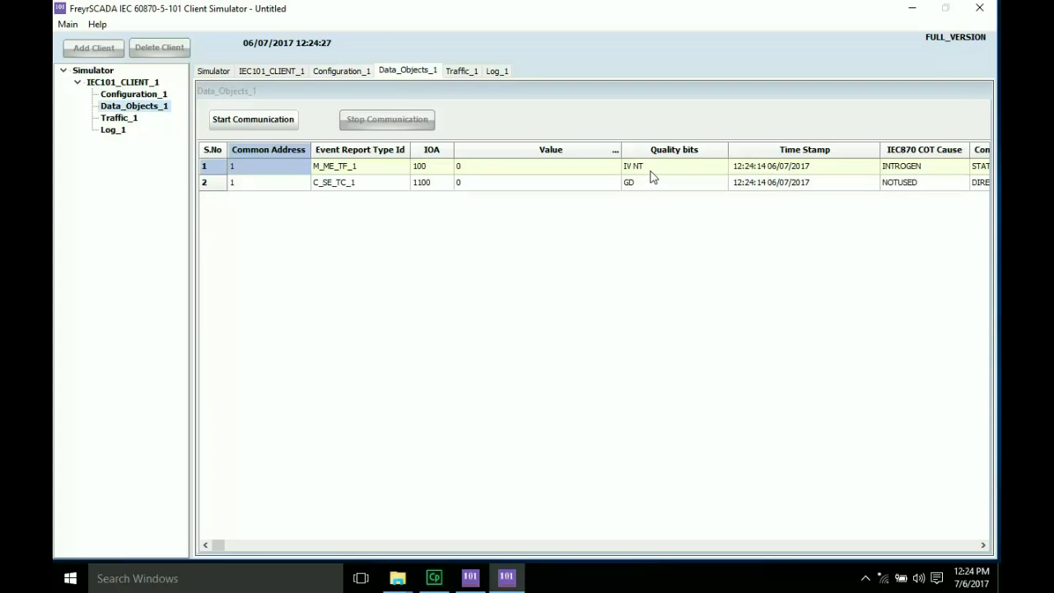
{"action": "left_click", "coordinate": [281, 125]}
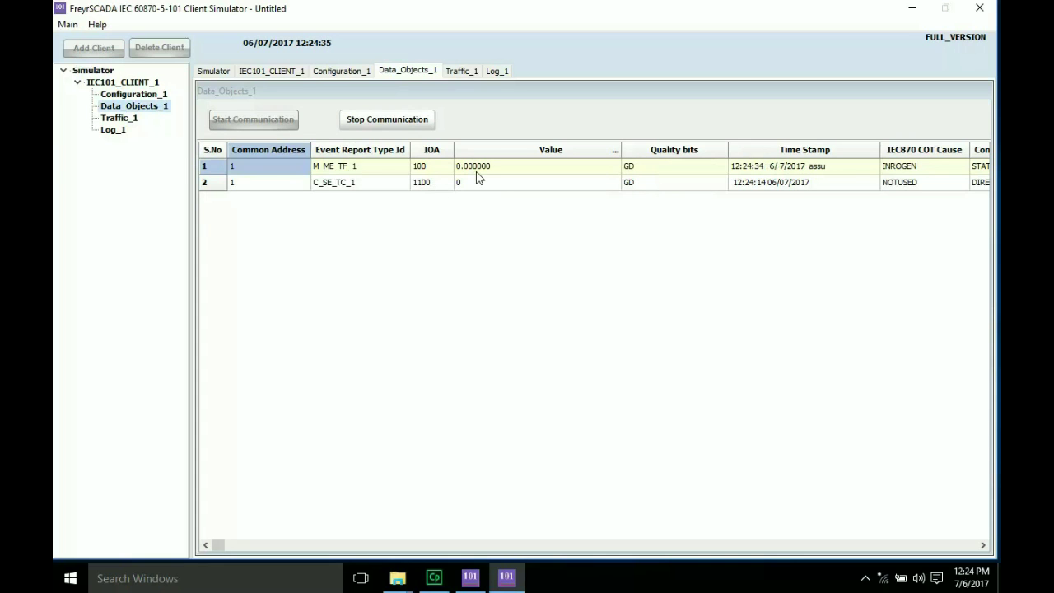
- Send an OPERATE point command with value -123.456 to the C_SE_TC_1 object at IOA 1100 and close the command window
{"action": "left_click", "coordinate": [392, 186]}
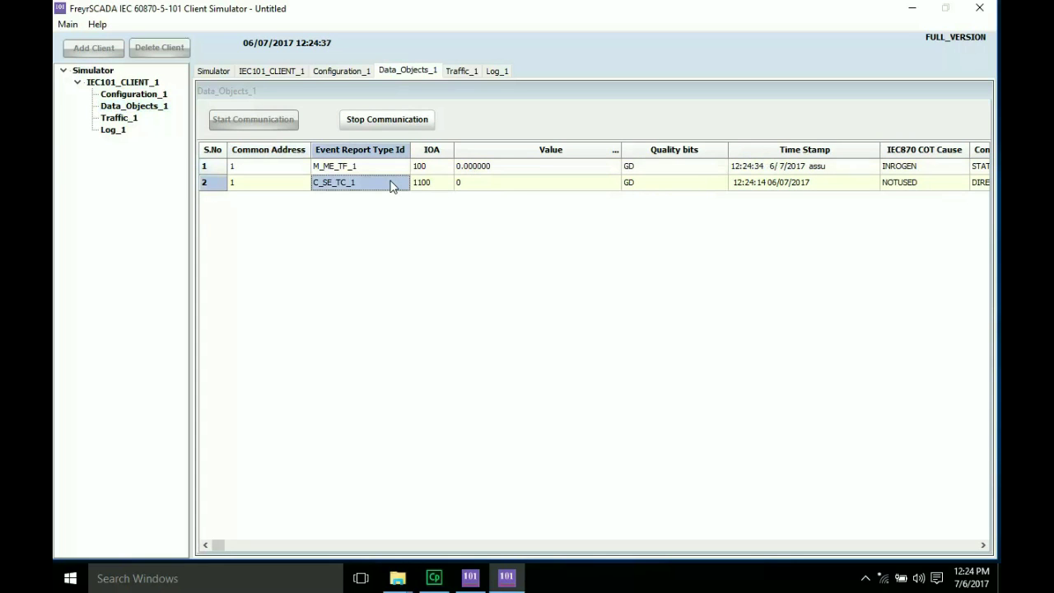
{"action": "right_click", "coordinate": [392, 186]}
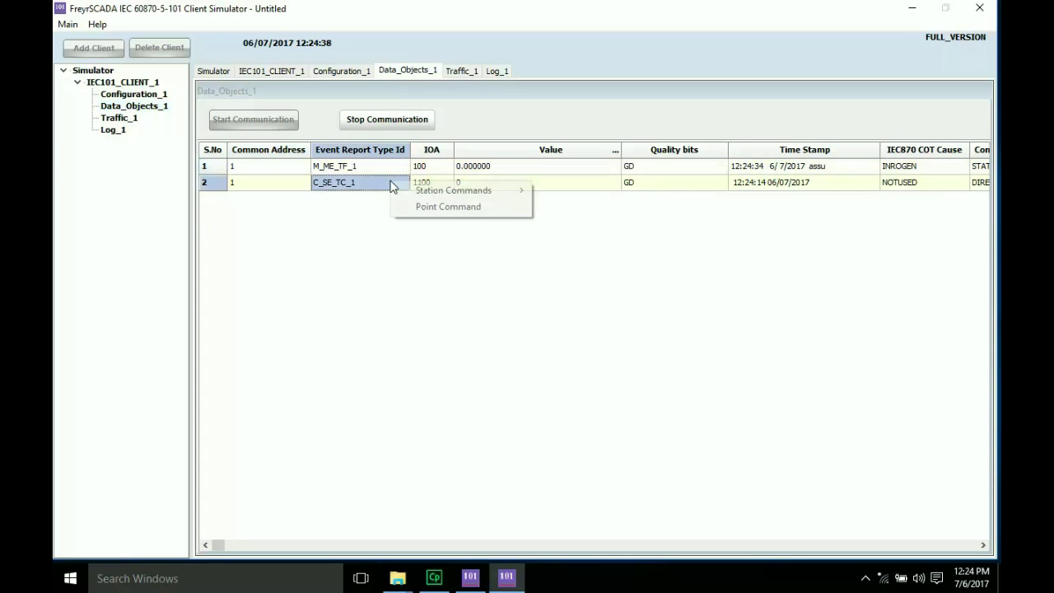
{"action": "left_click", "coordinate": [437, 206]}
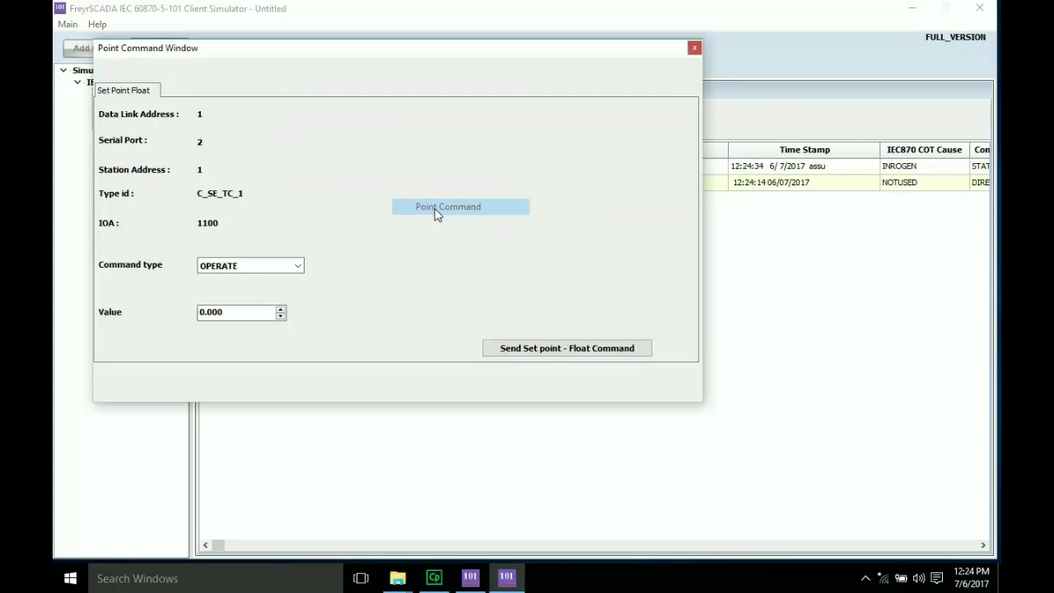
{"action": "double_click", "coordinate": [238, 320]}
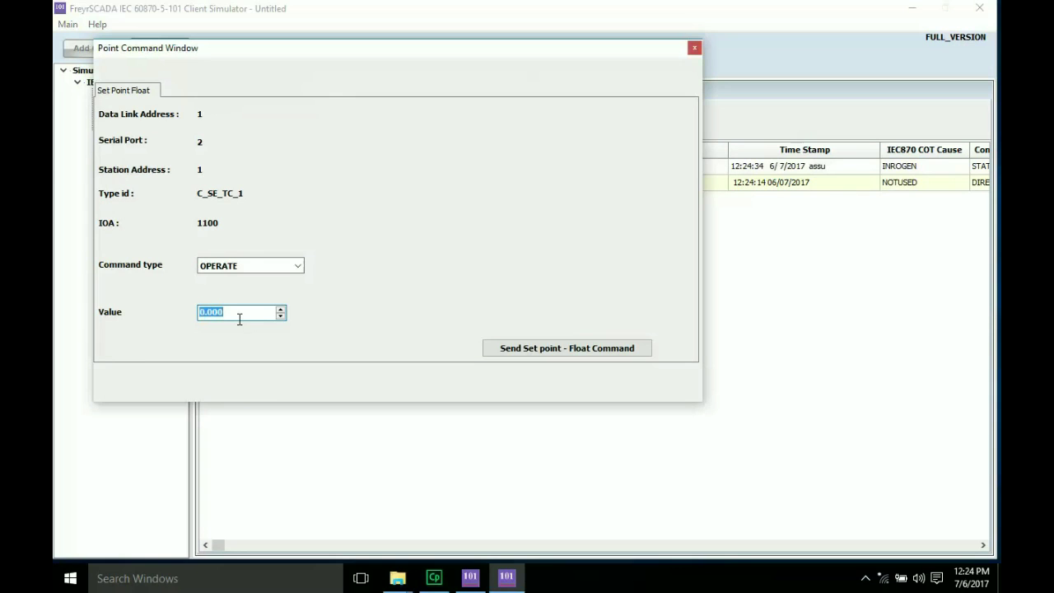
{"action": "type", "text": "-123.456"}
{"action": "left_click", "coordinate": [536, 353]}
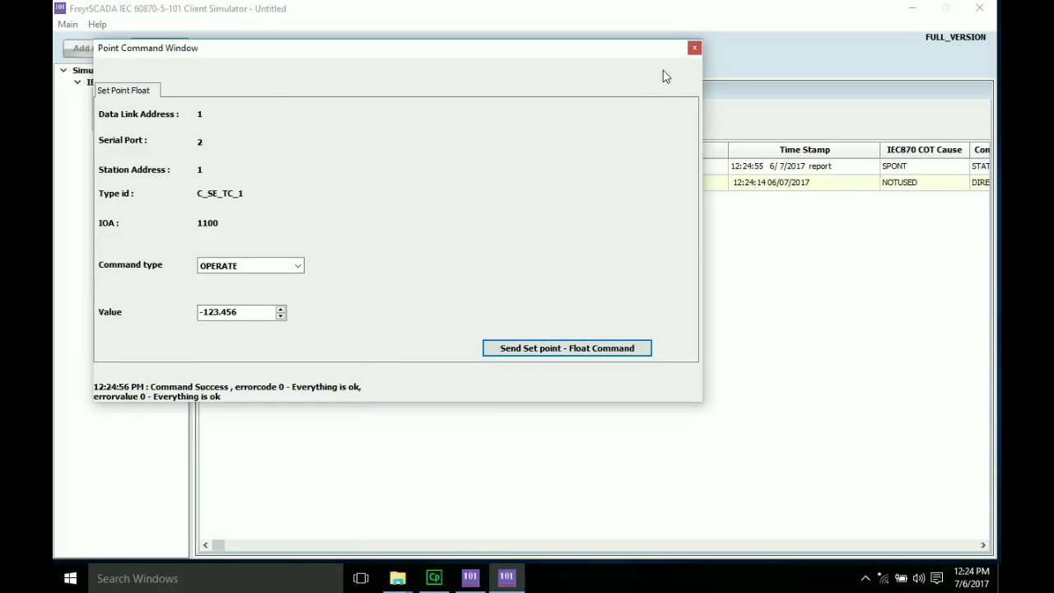
{"action": "left_click", "coordinate": [693, 48]}
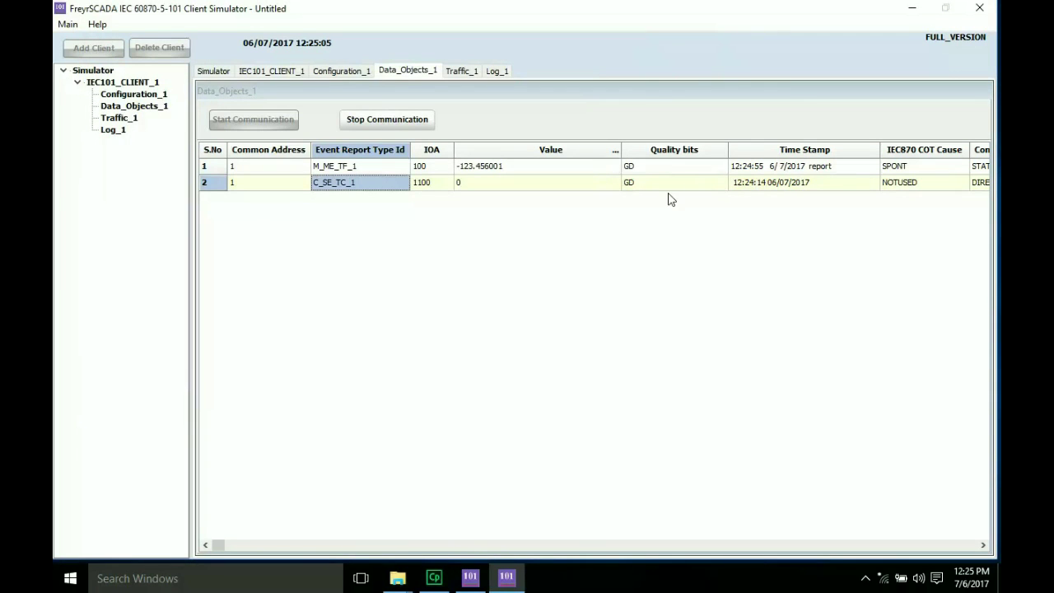
- Compare the data objects in the client with those in the IEC 60870-5-101 Server Simulator, and view the client's Traffic_1
{"action": "left_click", "coordinate": [983, 546]}
{"action": "left_click", "coordinate": [983, 546]}
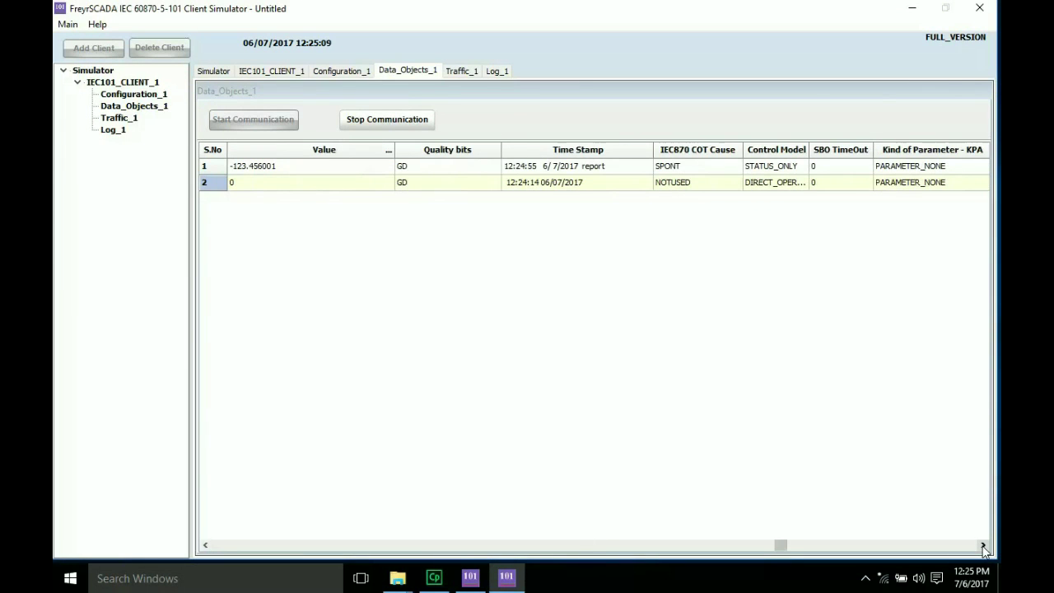
{"action": "left_click", "coordinate": [205, 545]}
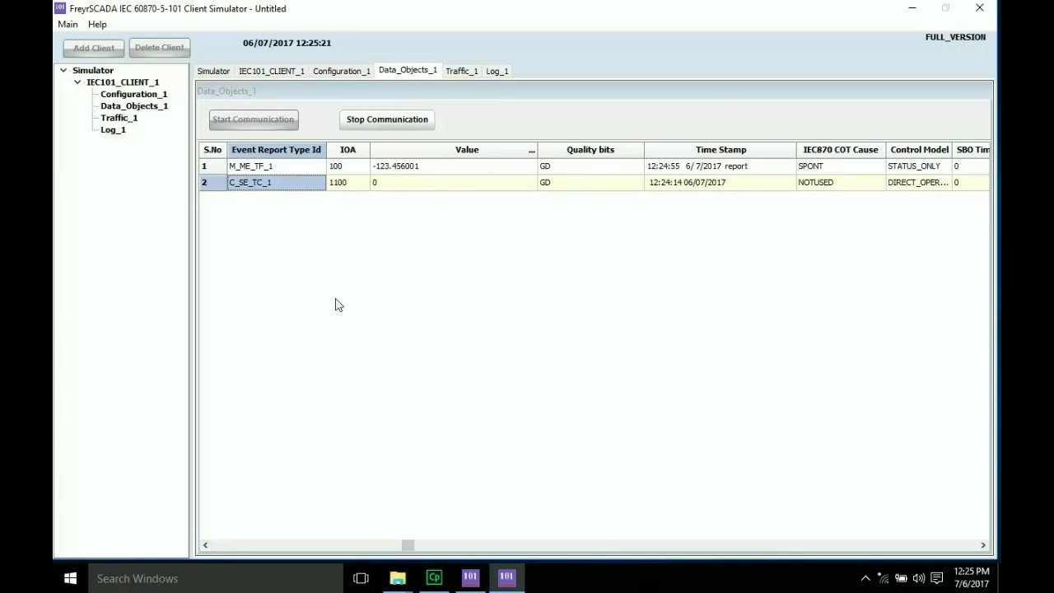
{"action": "left_click", "coordinate": [482, 584]}
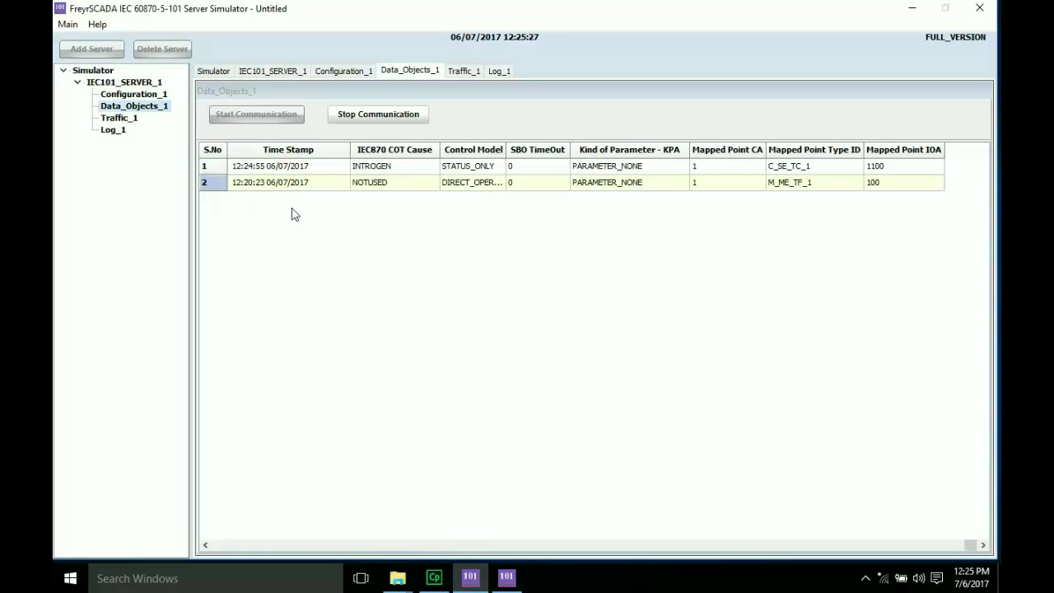
{"action": "left_click", "coordinate": [204, 547]}
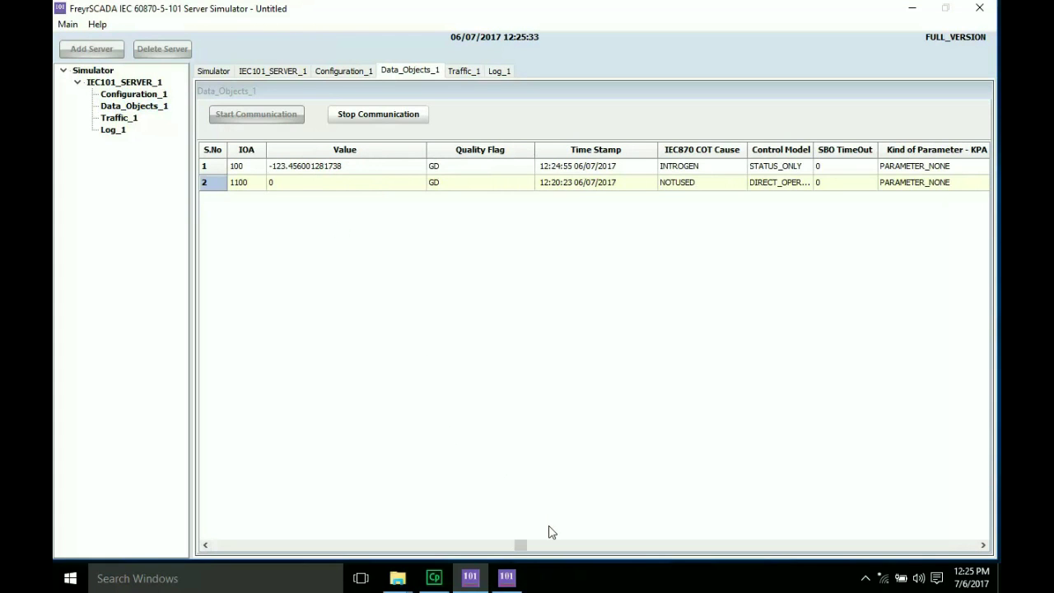
{"action": "left_click", "coordinate": [506, 579]}
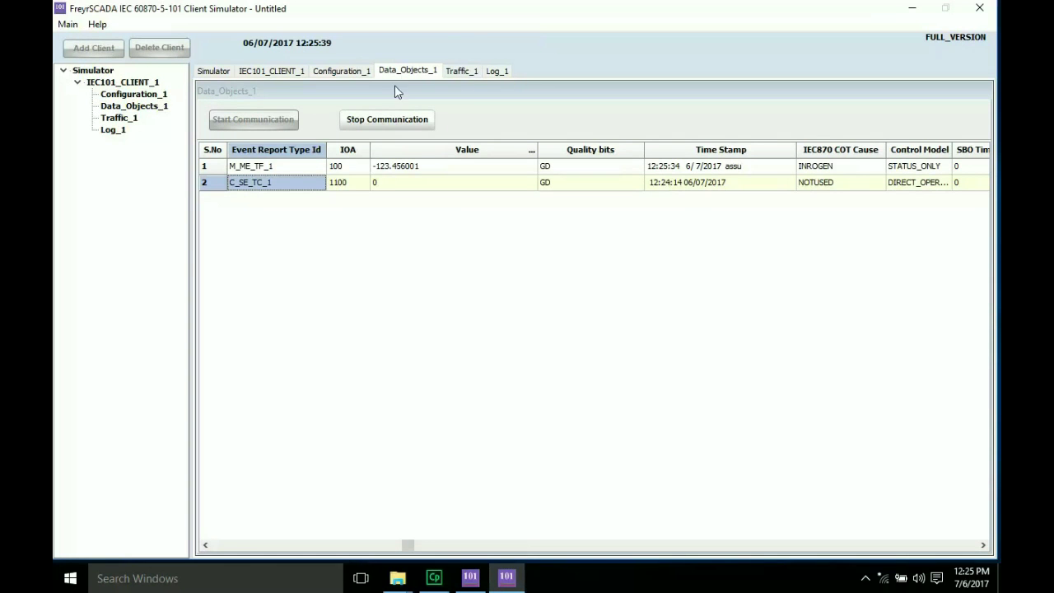
{"action": "left_click", "coordinate": [468, 72]}
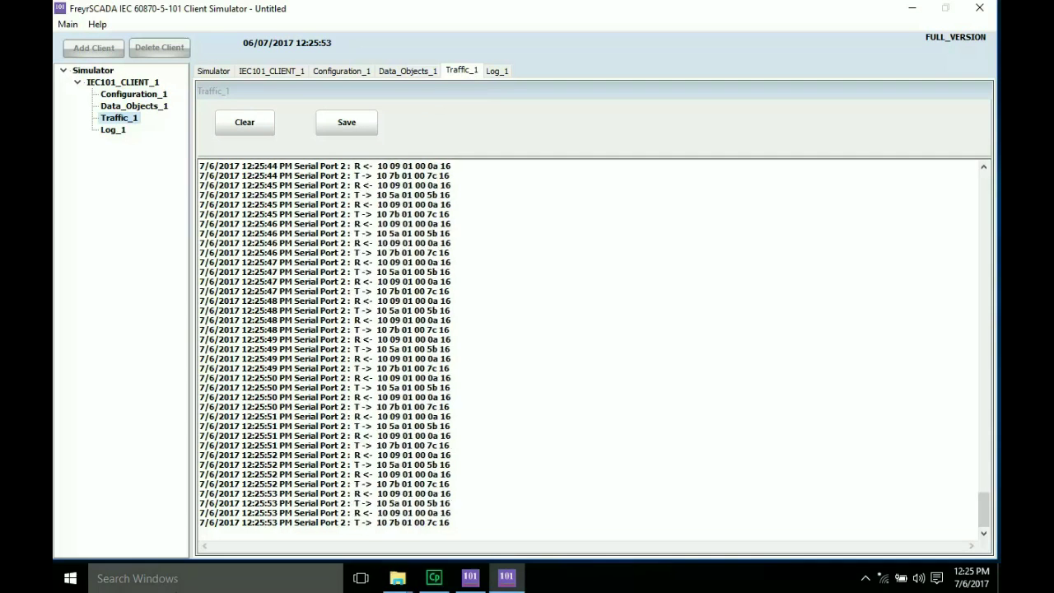
- Switch to the File Explorer window showing Local Disk (C:) and copy the traffic.txt file
{"action": "mouse_move", "coordinate": [401, 581]}
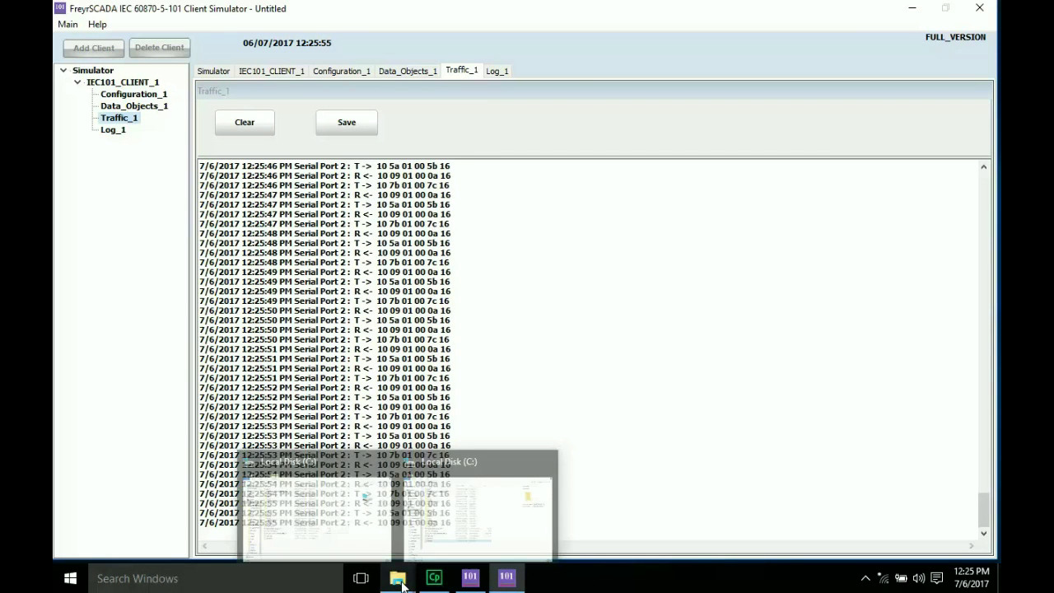
{"action": "mouse_move", "coordinate": [360, 523]}
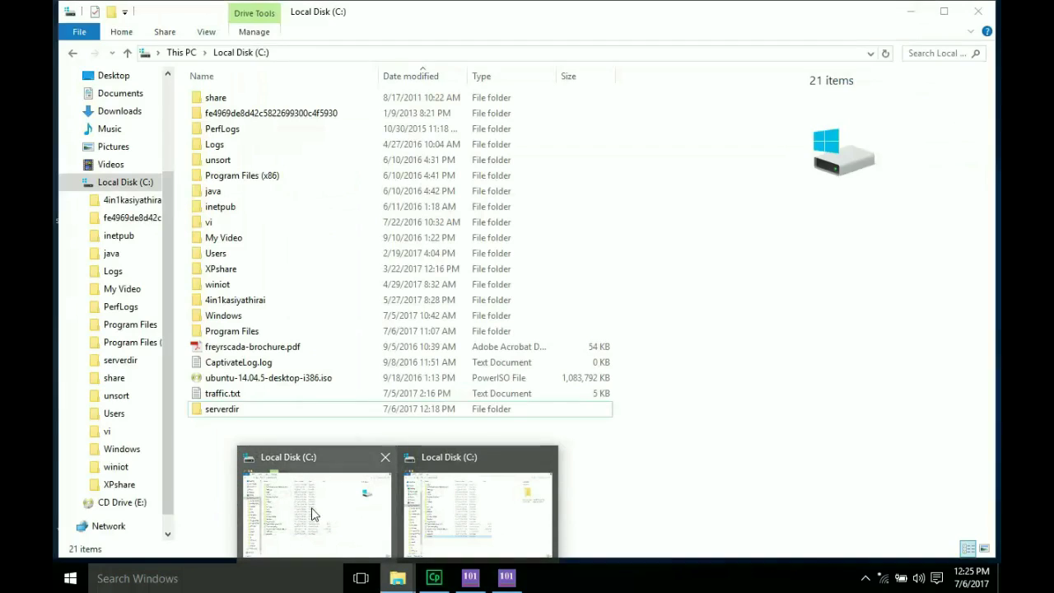
{"action": "left_click", "coordinate": [310, 512]}
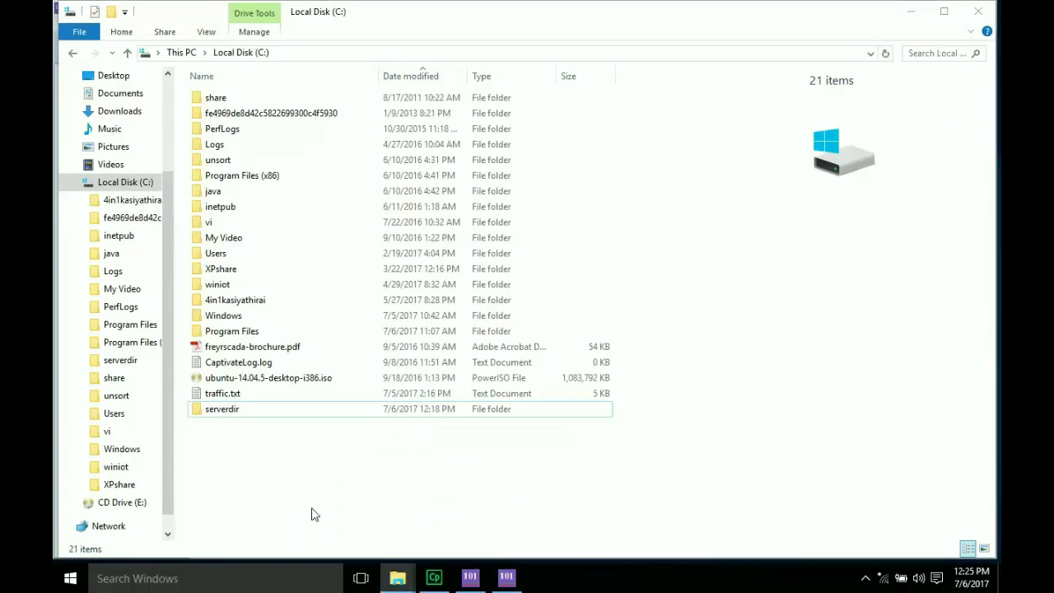
{"action": "left_click", "coordinate": [233, 414]}
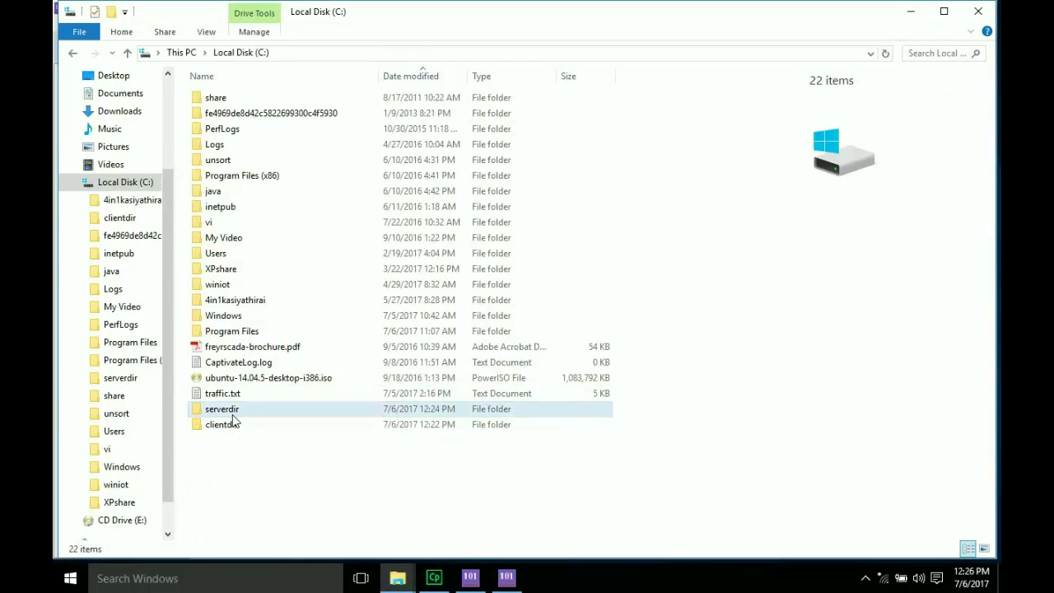
{"action": "left_click", "coordinate": [247, 442]}
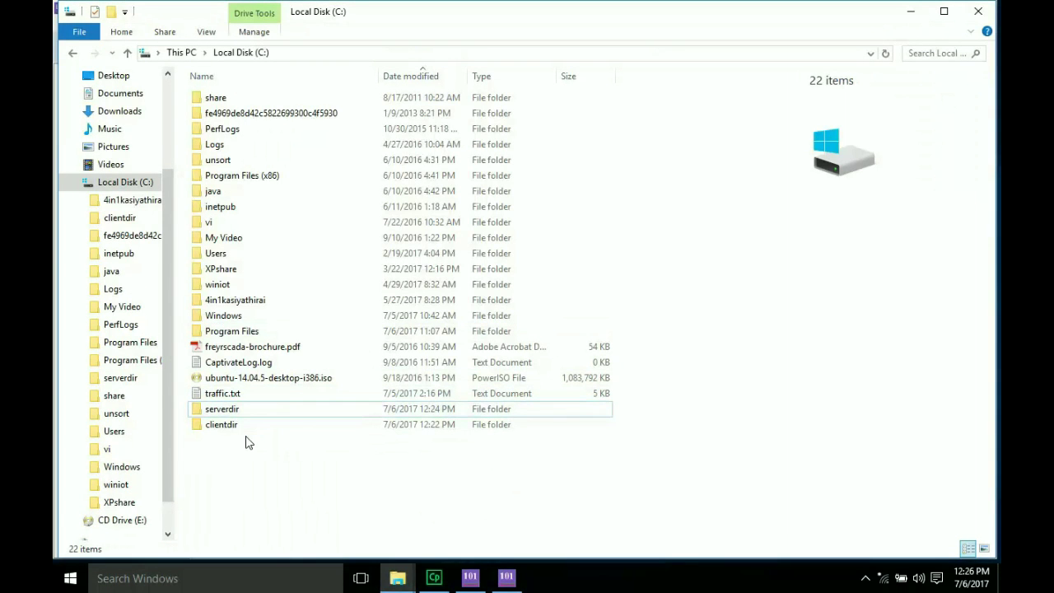
{"action": "mouse_move", "coordinate": [245, 416]}
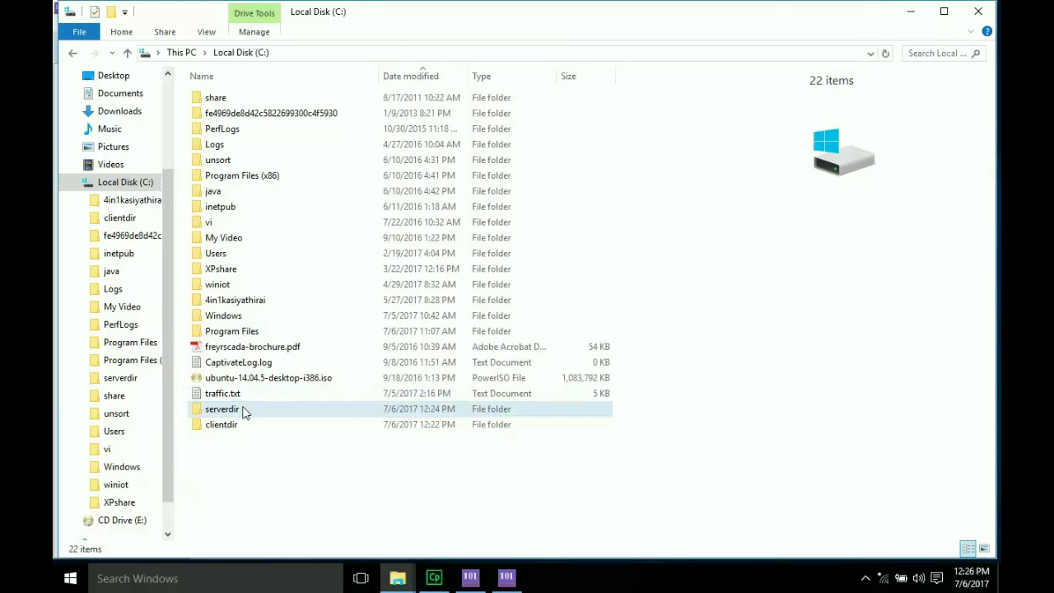
{"action": "left_click", "coordinate": [244, 400]}
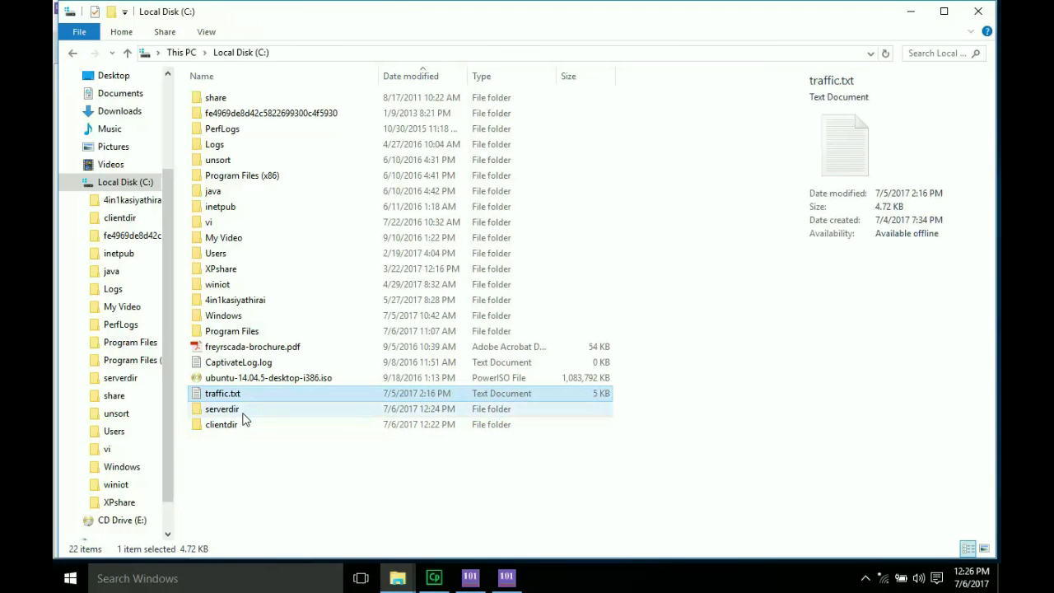
- Open the serverdir folder and delete the RESET_FILE_NAME1 file from it
{"action": "double_click", "coordinate": [244, 411]}
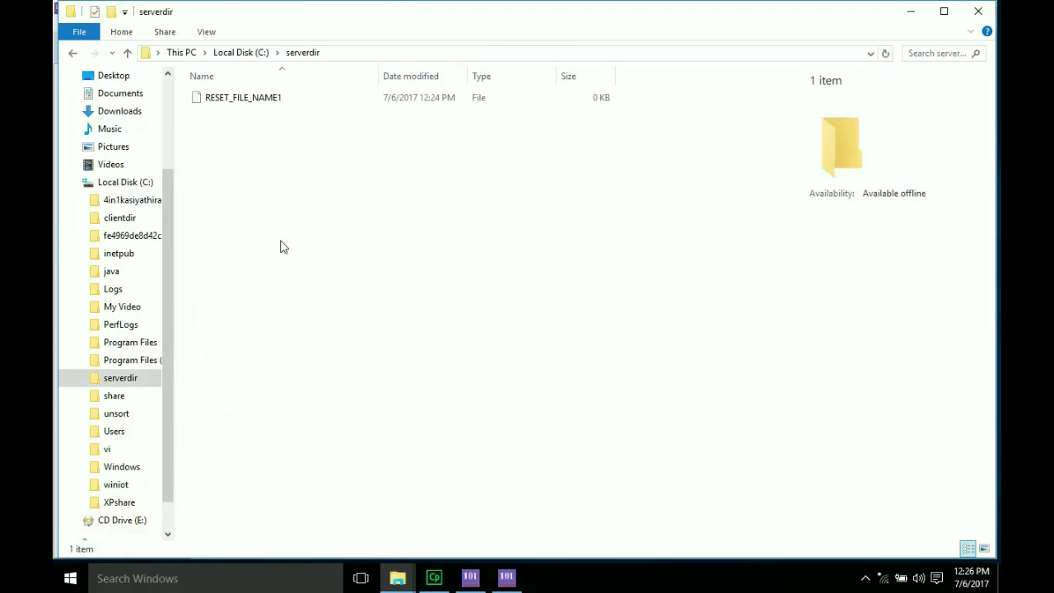
{"action": "left_click", "coordinate": [294, 103]}
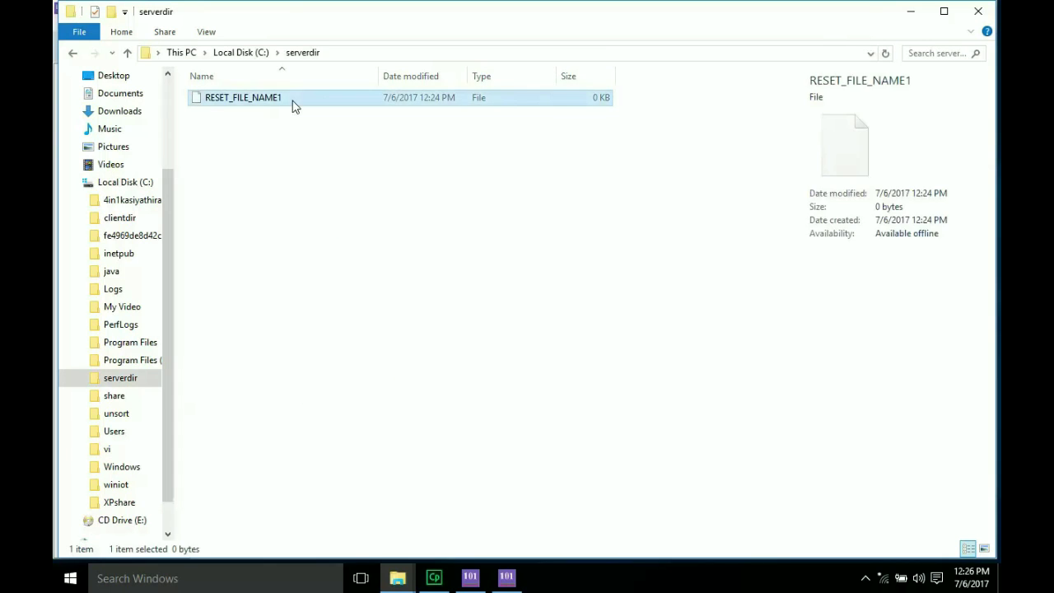
{"action": "key", "text": "Delete"}
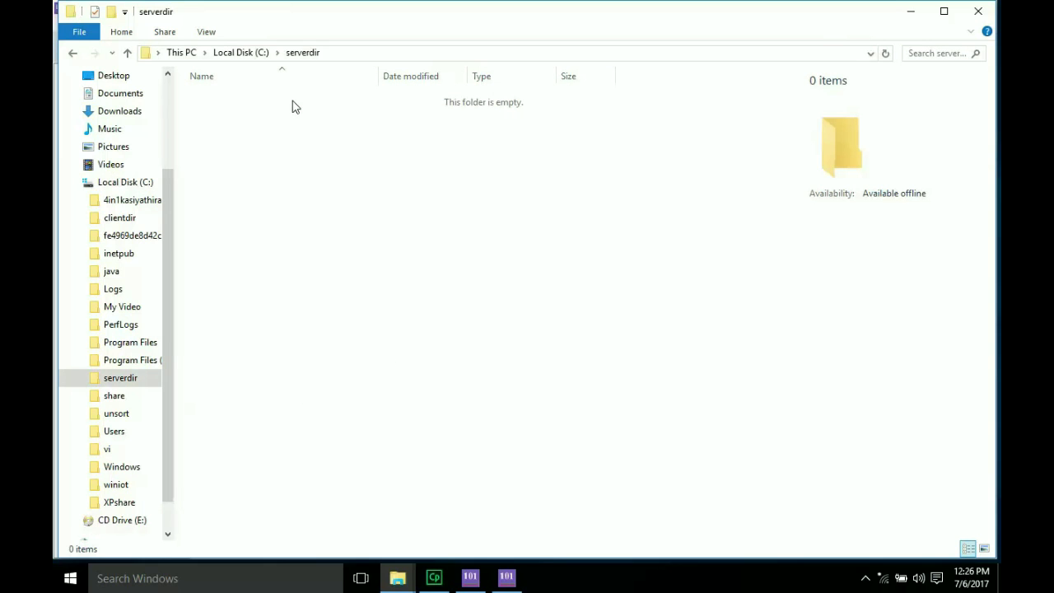
- Paste traffic.txt into the serverdir folder and check its contents in Notepad, closing it when done
{"action": "key", "text": "ctrl+v"}
{"action": "key", "text": "F2"}
{"action": "key", "text": "Escape"}
{"action": "double_click", "coordinate": [263, 97]}
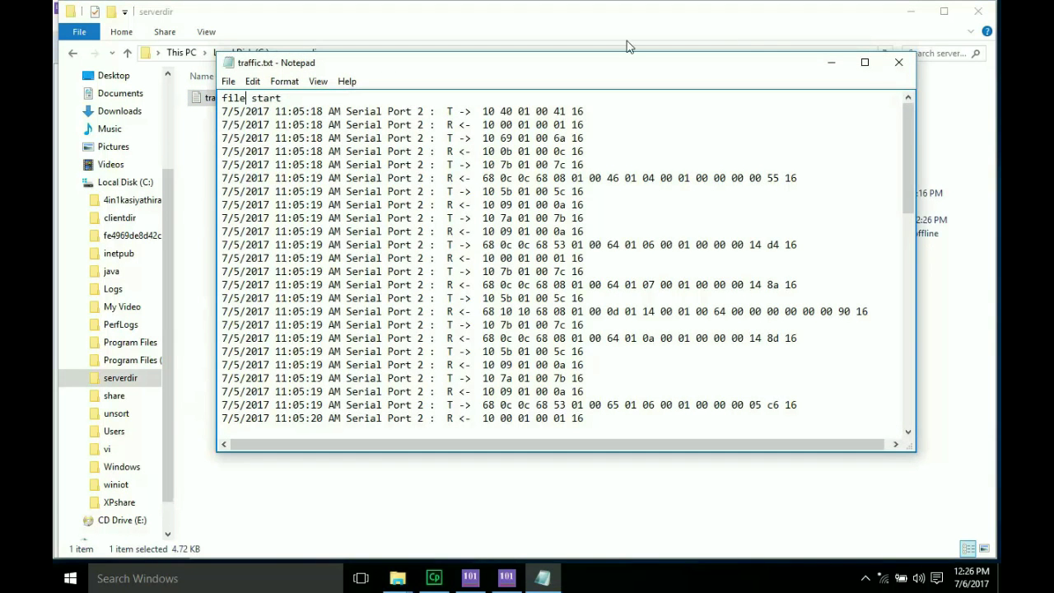
{"action": "left_click", "coordinate": [898, 64]}
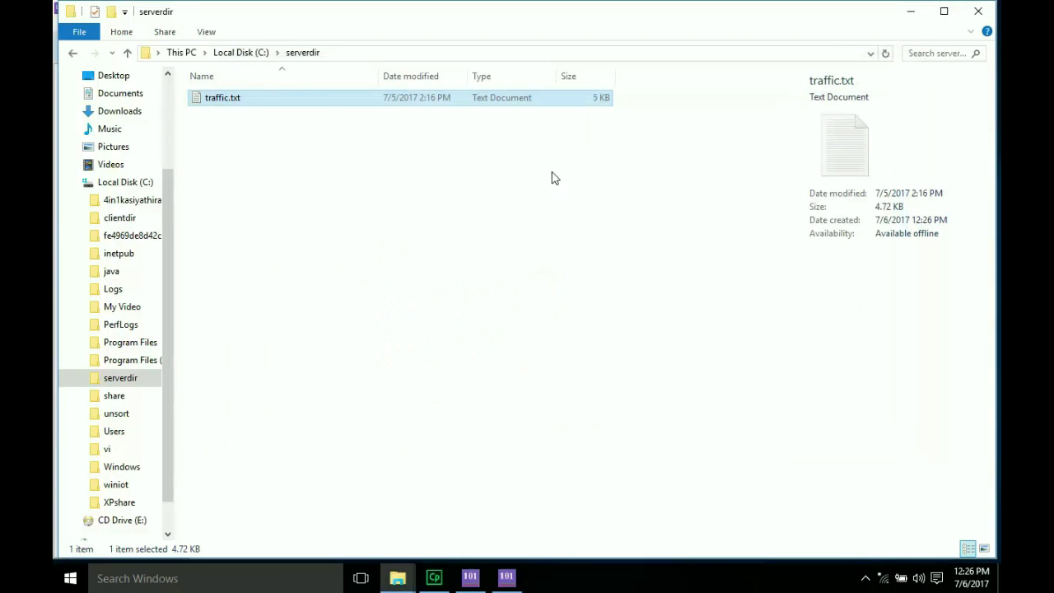
{"action": "double_click", "coordinate": [253, 102]}
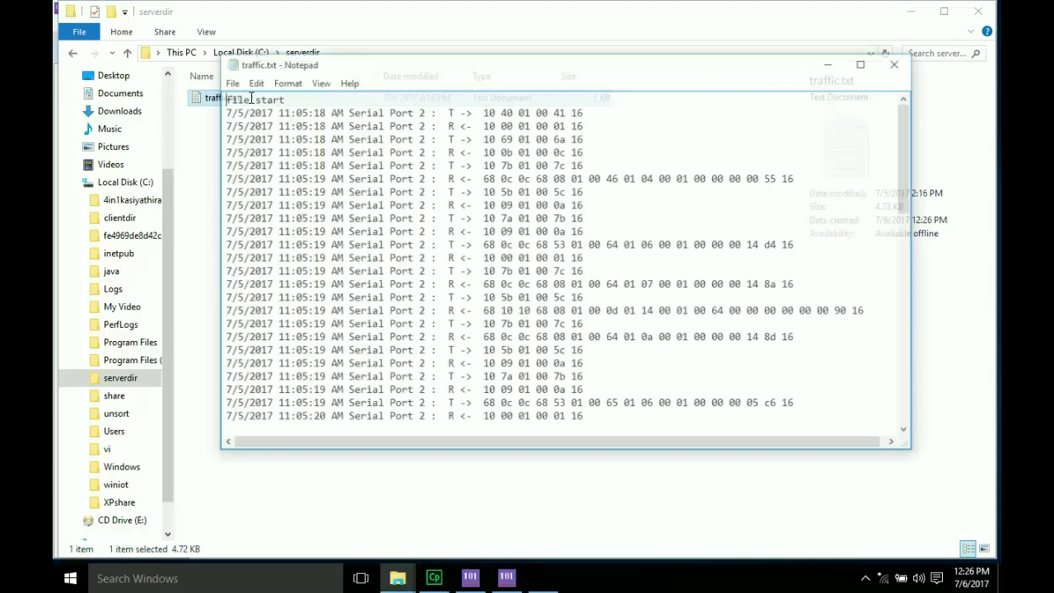
{"action": "left_click", "coordinate": [898, 63]}
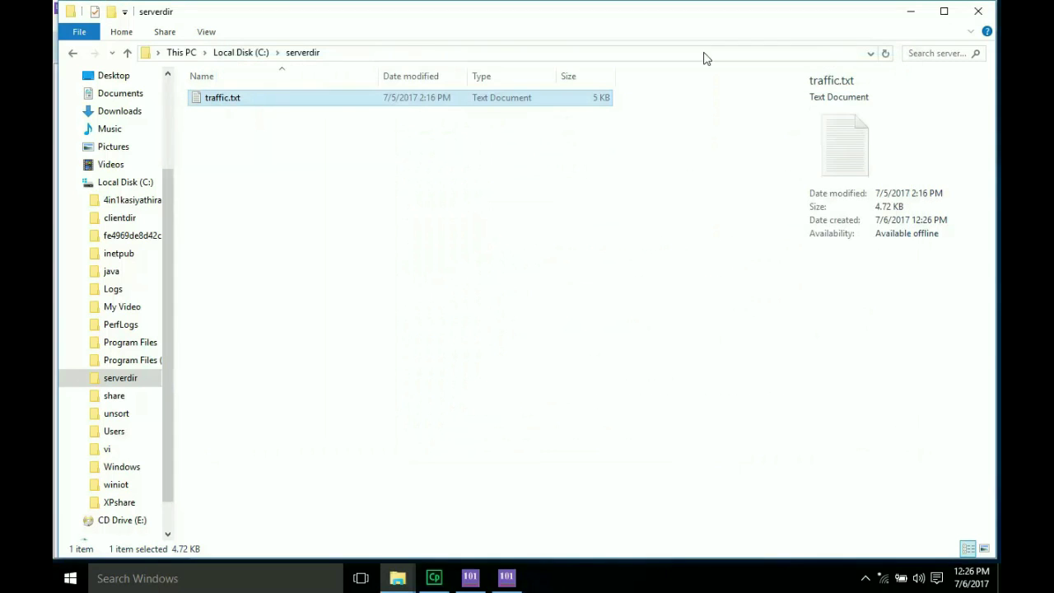
- Rename traffic.txt in serverdir to 1024 without an extension and accept the extension change
{"action": "left_click", "coordinate": [234, 101]}
{"action": "left_click", "coordinate": [251, 98]}
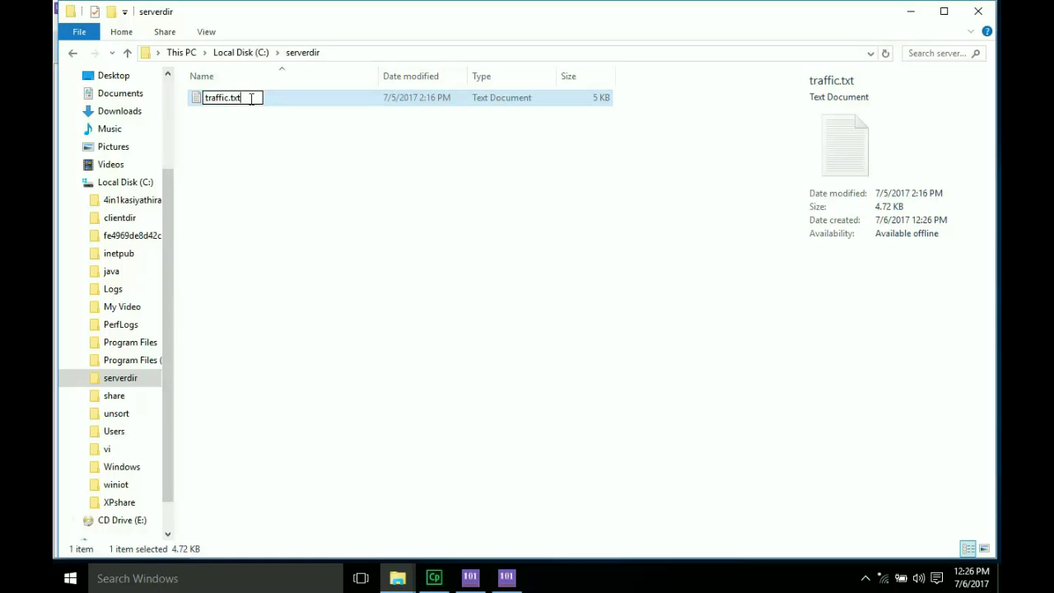
{"action": "key", "text": "BackSpace"}
{"action": "key", "text": "BackSpace"}
{"action": "key", "text": "BackSpace"}
{"action": "key", "text": "BackSpace"}
{"action": "key", "text": "BackSpace"}
{"action": "key", "text": "BackSpace"}
{"action": "key", "text": "BackSpace"}
{"action": "key", "text": "BackSpace"}
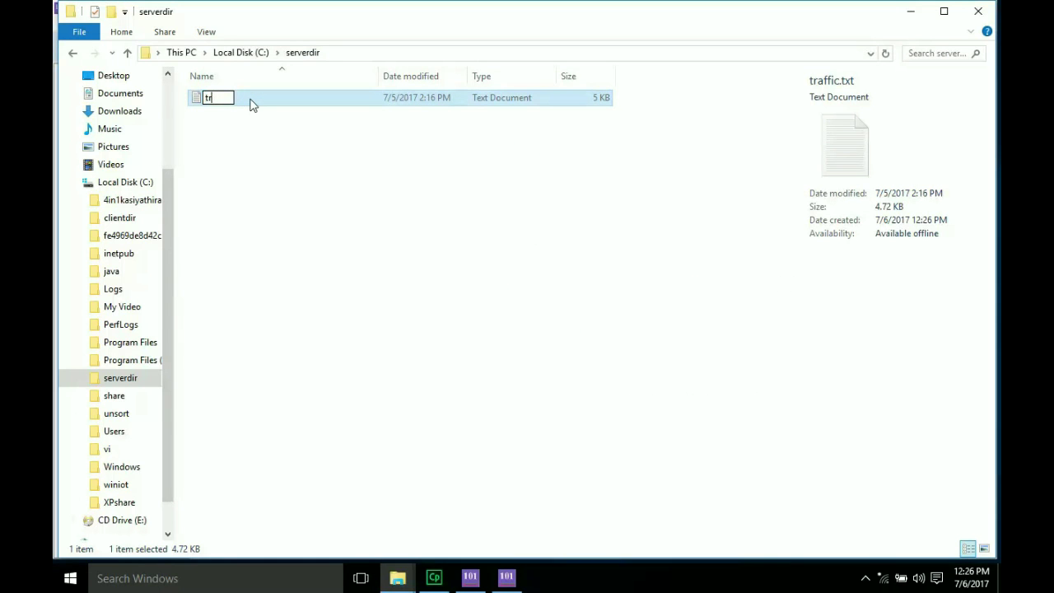
{"action": "type", "text": "1024"}
{"action": "key", "text": "Return"}
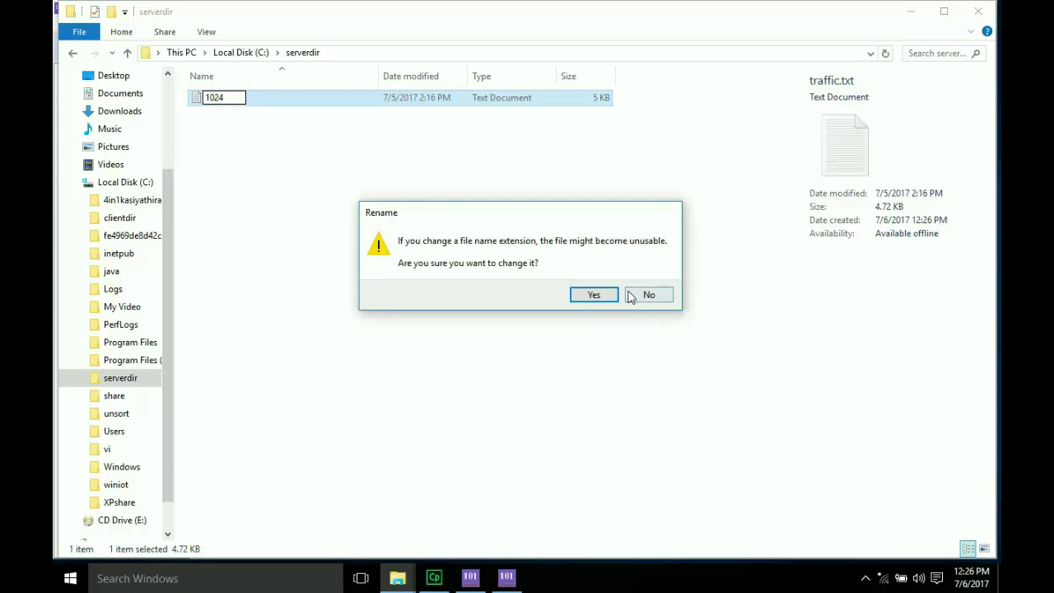
{"action": "left_click", "coordinate": [593, 295]}
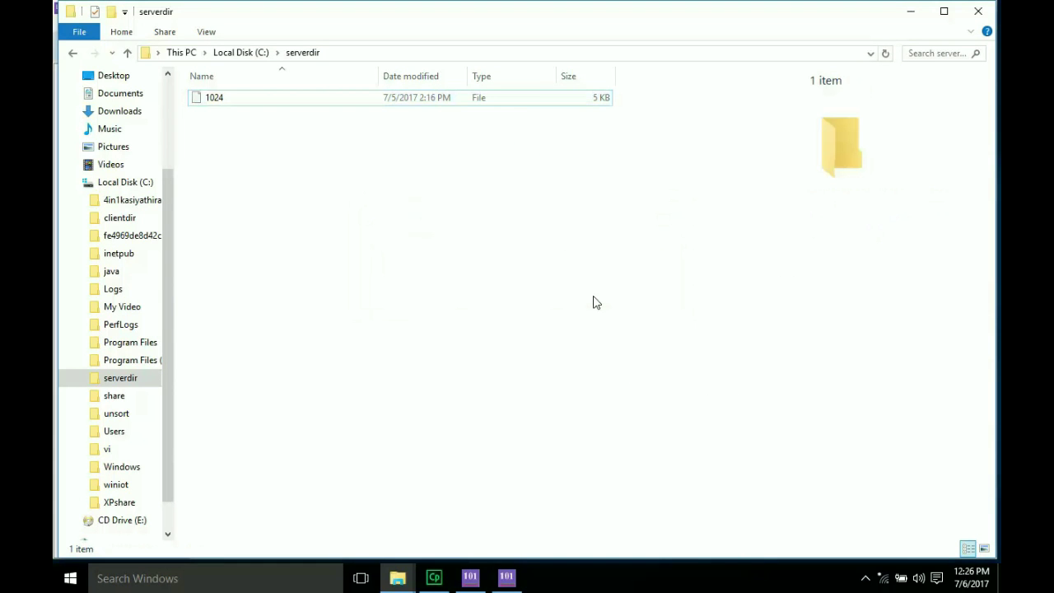
- Open the clientdir folder in the other File Explorer window to check its contents
{"action": "mouse_move", "coordinate": [398, 586]}
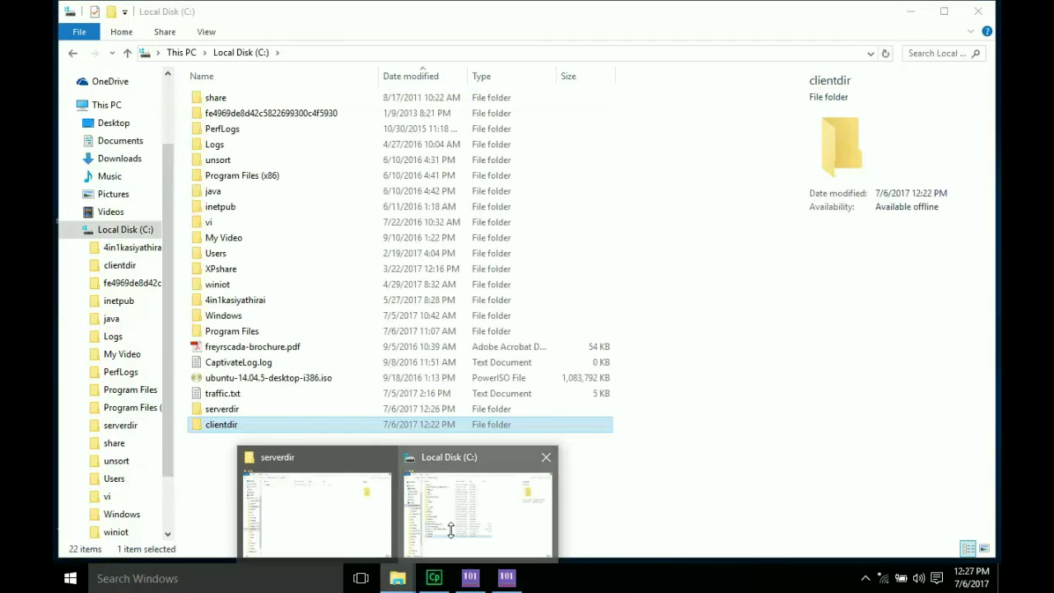
{"action": "left_click", "coordinate": [450, 531]}
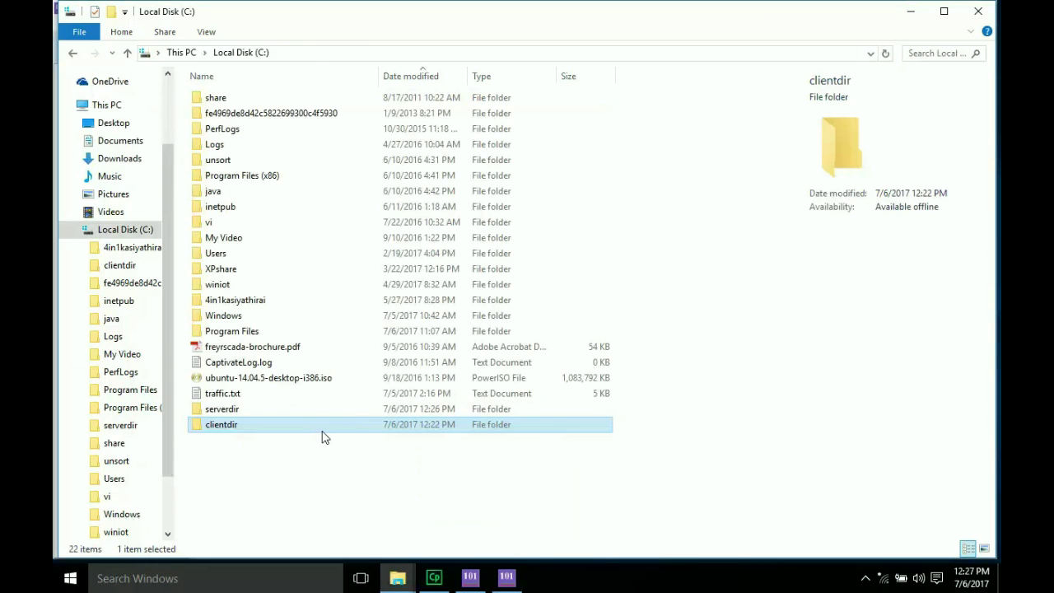
{"action": "double_click", "coordinate": [322, 429]}
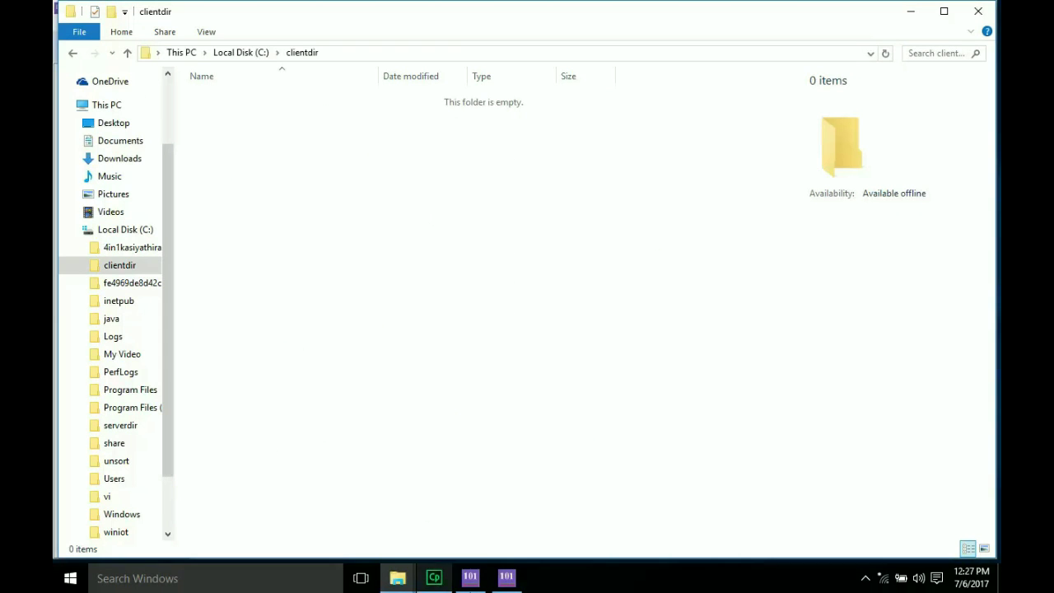
- In the IEC 60870-5-101 Client Simulator, send a Directory Read station command from the C_SE_TC_1 row of Data_Objects_1 and close the command window
{"action": "mouse_move", "coordinate": [484, 586]}
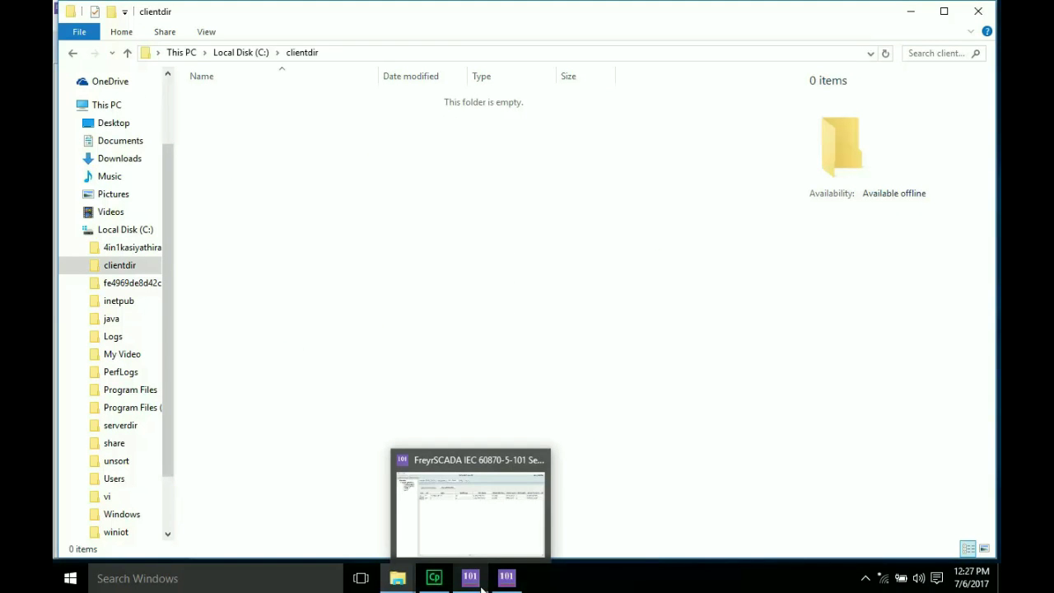
{"action": "left_click", "coordinate": [508, 586]}
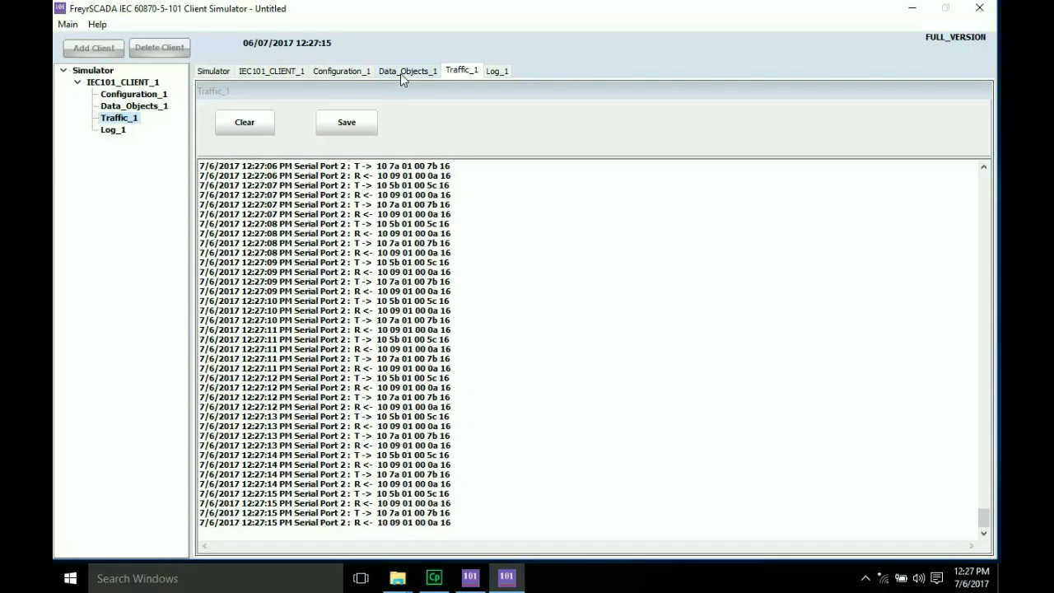
{"action": "left_click", "coordinate": [401, 73]}
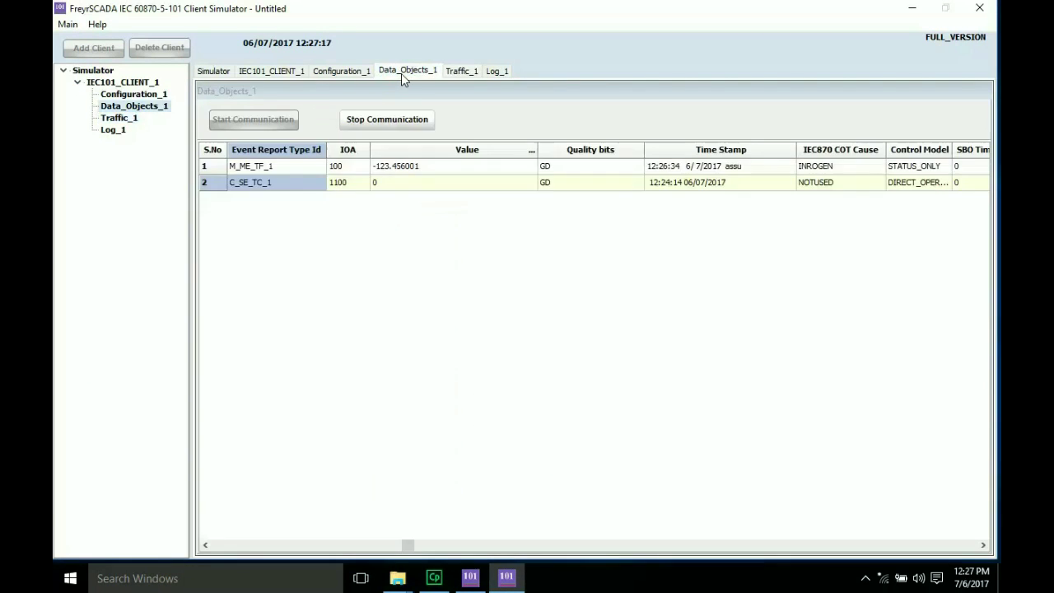
{"action": "left_click", "coordinate": [311, 188]}
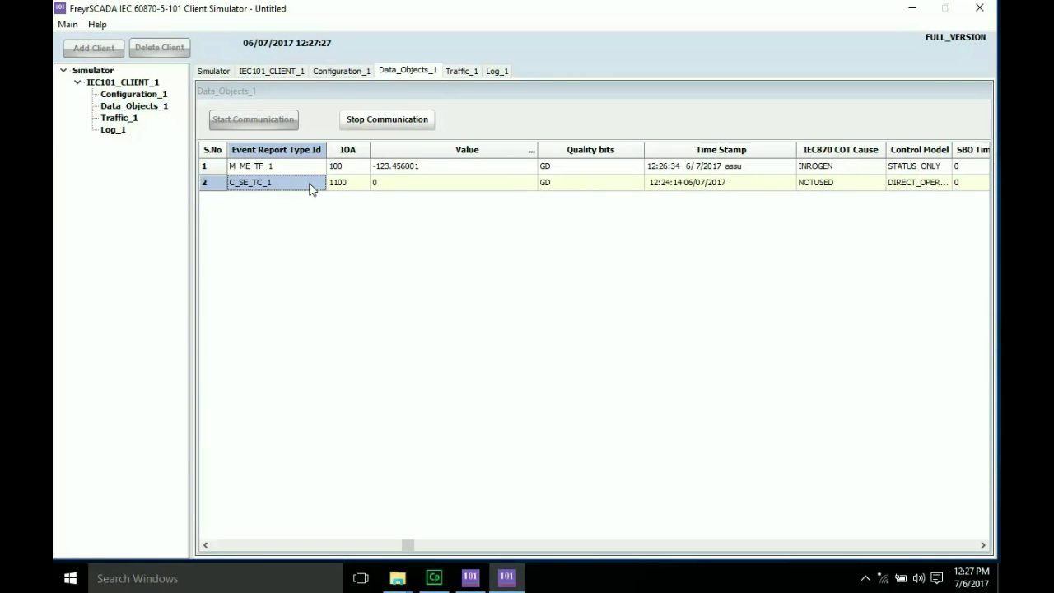
{"action": "left_click", "coordinate": [310, 169]}
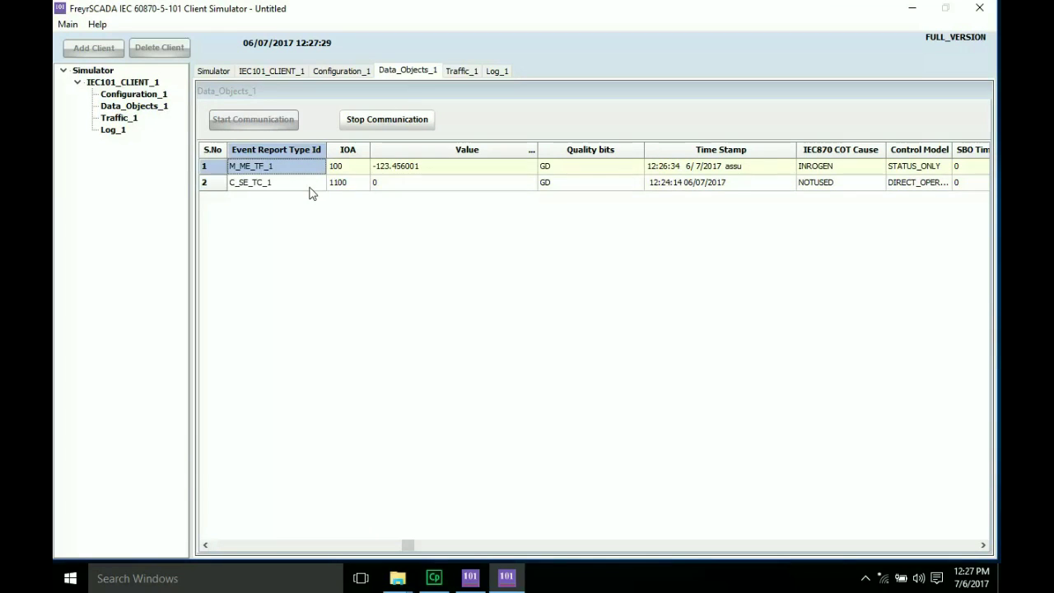
{"action": "left_click", "coordinate": [311, 184]}
{"action": "right_click", "coordinate": [310, 188]}
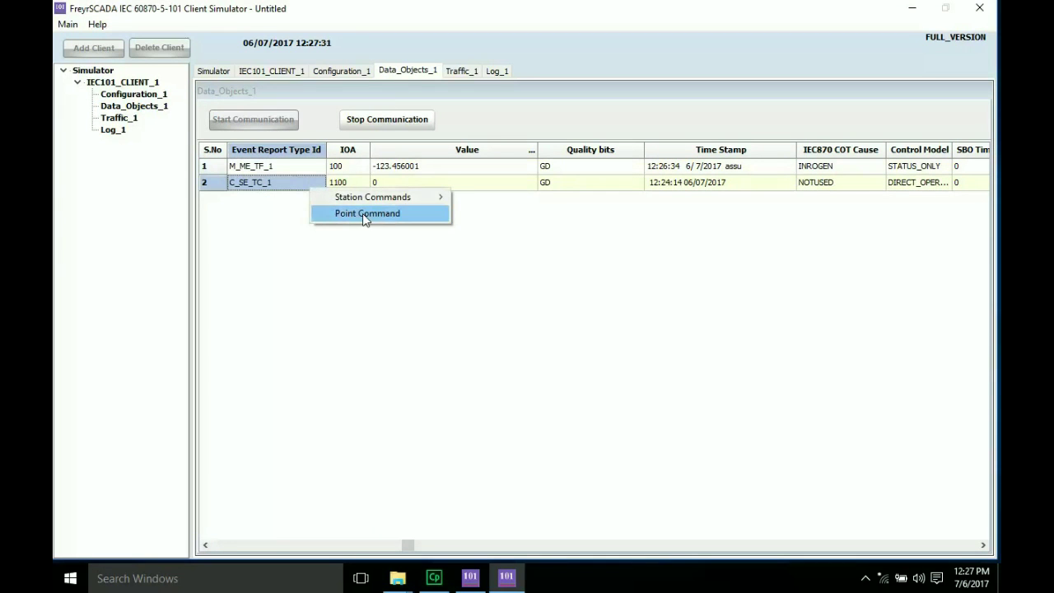
{"action": "mouse_move", "coordinate": [370, 199]}
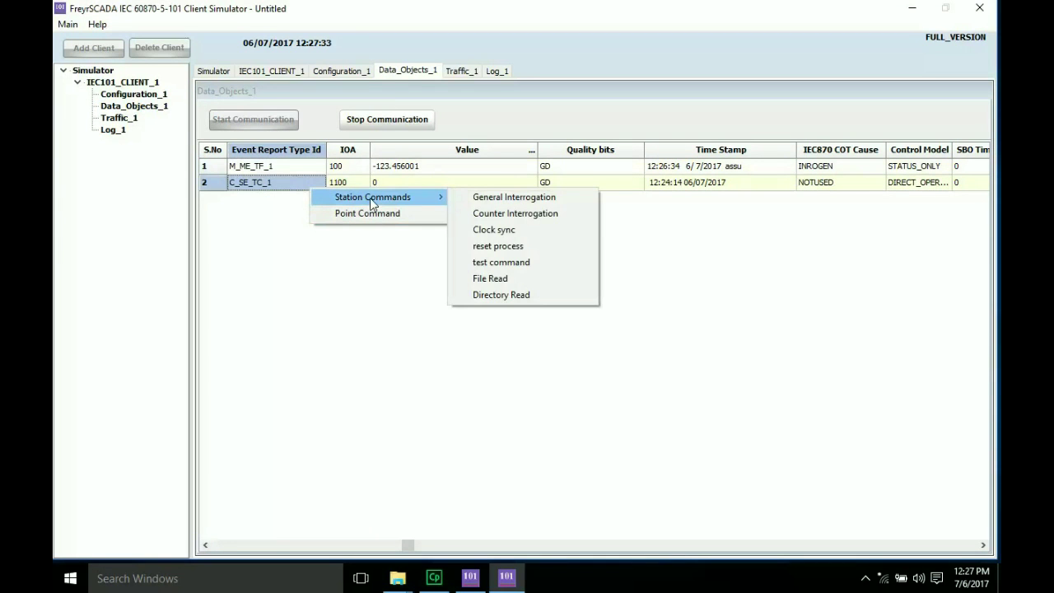
{"action": "left_click", "coordinate": [516, 296]}
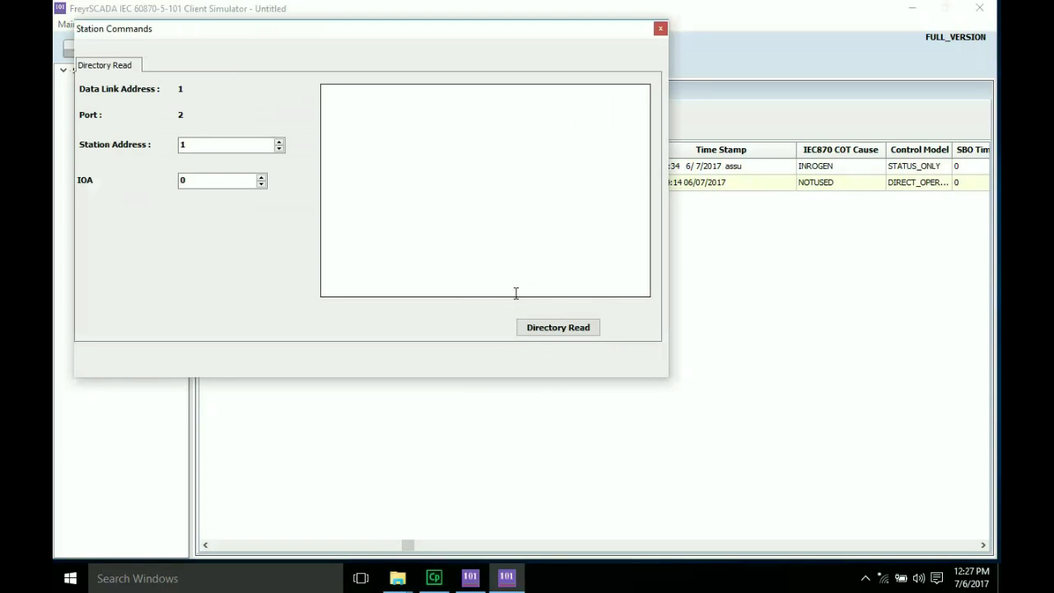
{"action": "left_click", "coordinate": [562, 329]}
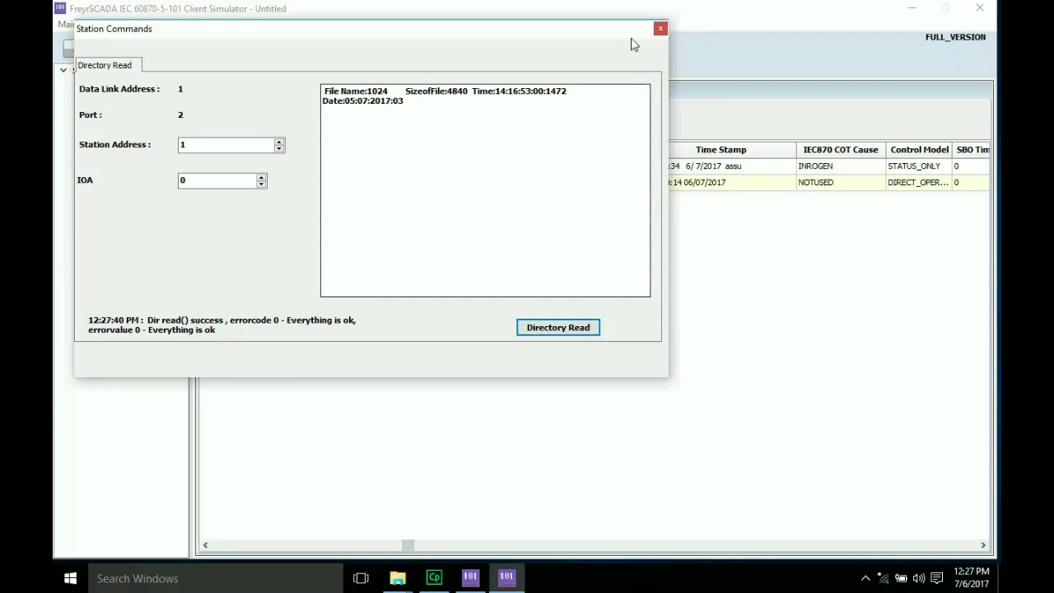
{"action": "left_click", "coordinate": [659, 29]}
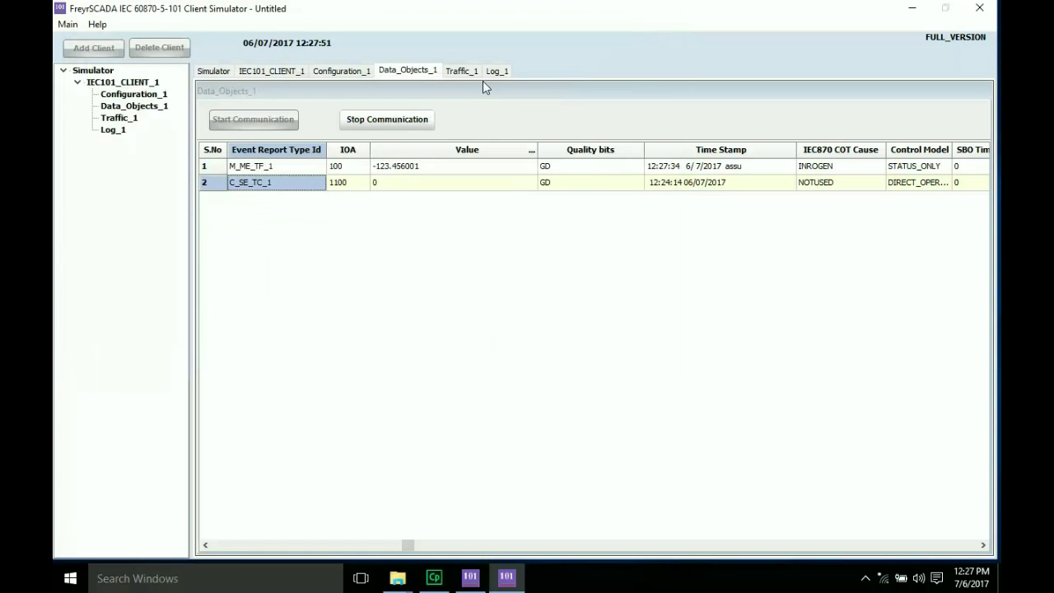
- Send a File Read station command for file name 1024 from the C_SE_TC_1 row and view the exchange in Traffic_1
{"action": "left_click", "coordinate": [280, 170]}
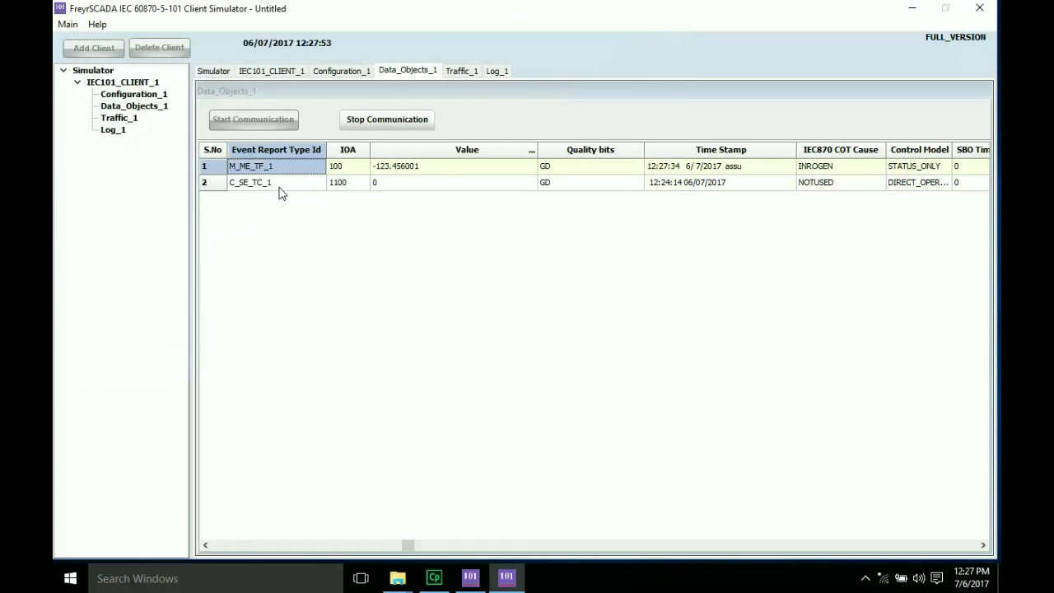
{"action": "left_click", "coordinate": [280, 190]}
{"action": "right_click", "coordinate": [280, 190]}
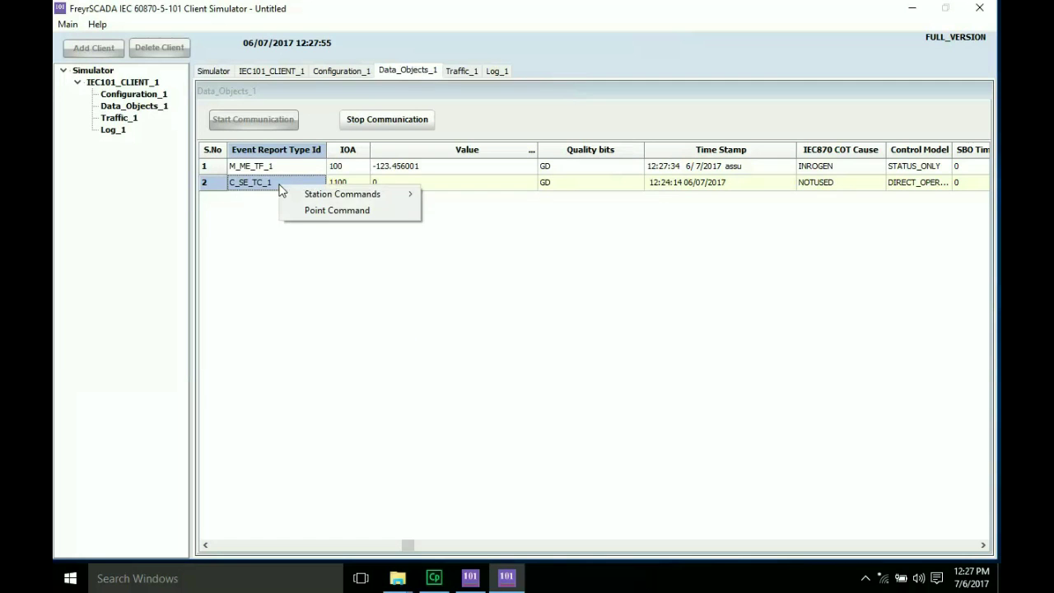
{"action": "mouse_move", "coordinate": [313, 198]}
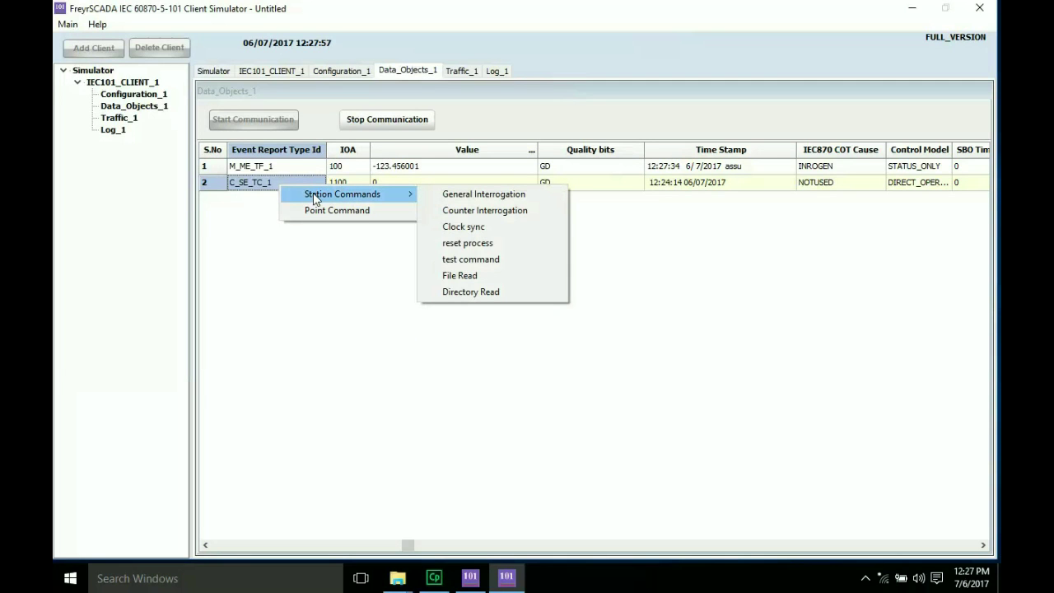
{"action": "left_click", "coordinate": [458, 277]}
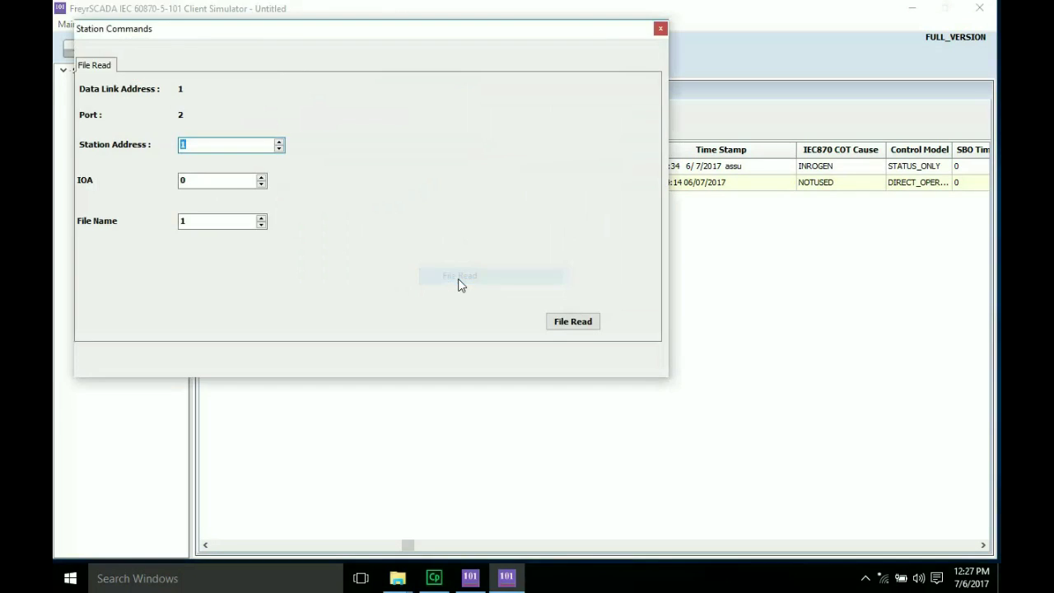
{"action": "left_click", "coordinate": [201, 225]}
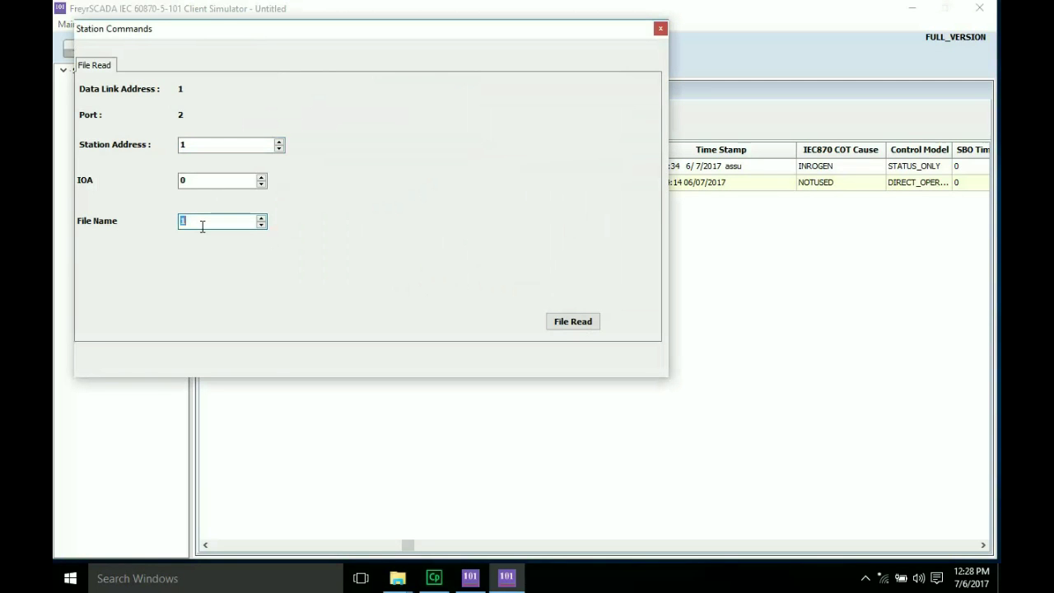
{"action": "type", "text": "1024"}
{"action": "left_click", "coordinate": [566, 321]}
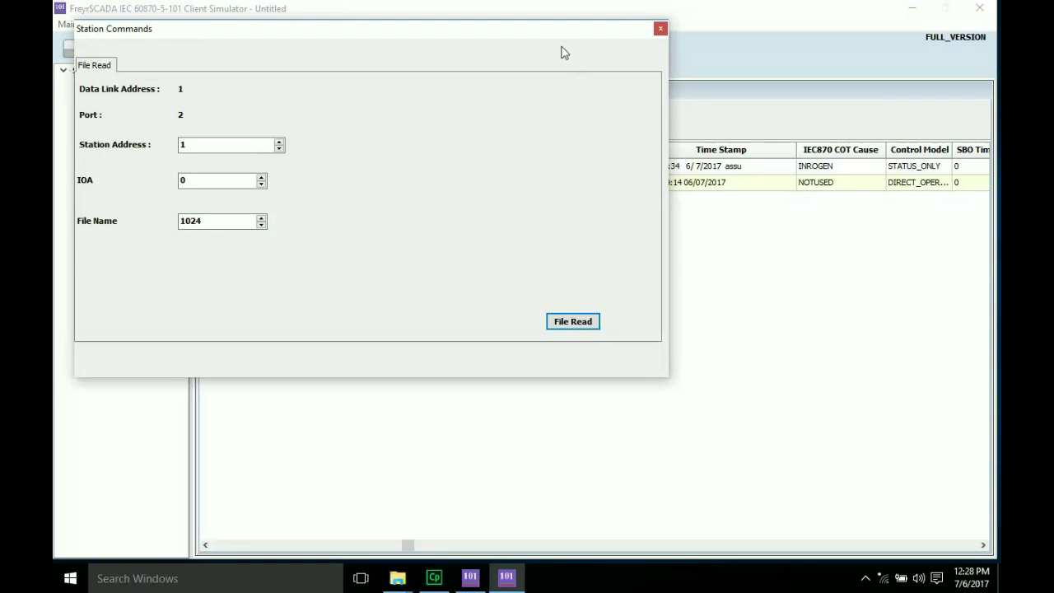
{"action": "left_click_drag", "start_coordinate": [550, 34], "coordinate": [782, 149]}
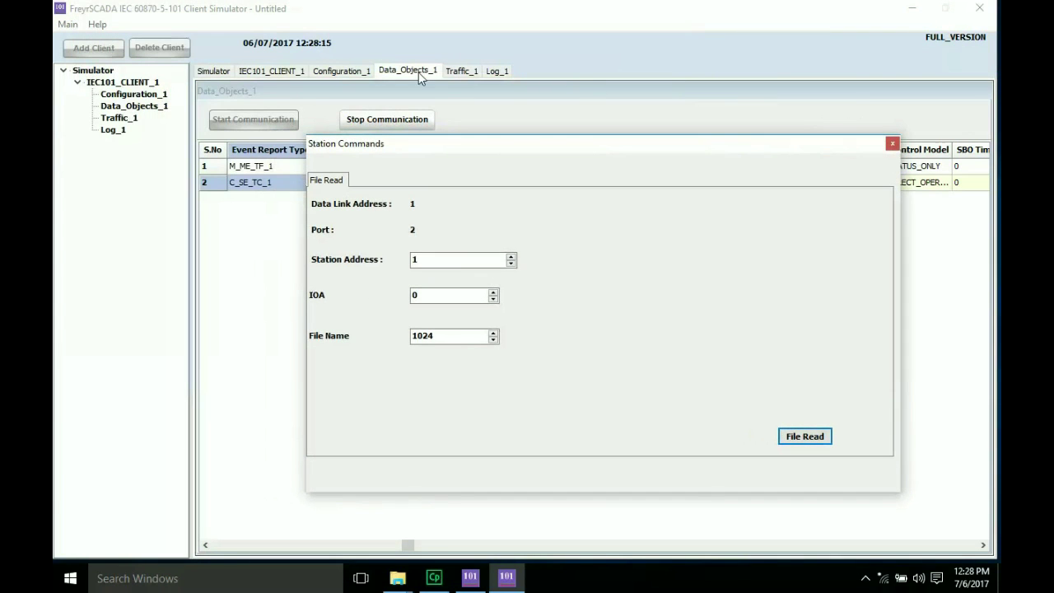
{"action": "left_click", "coordinate": [460, 71]}
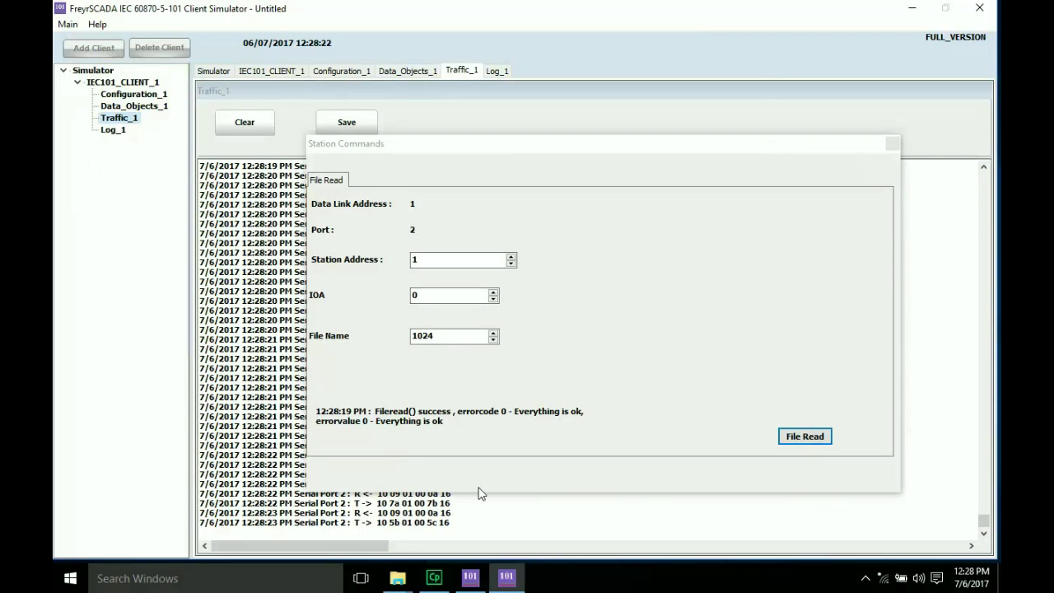
- Switch to File Explorer's clientdir window, open file 1024 in Notepad++ to check its contents, and close the editor
{"action": "left_click", "coordinate": [397, 578]}
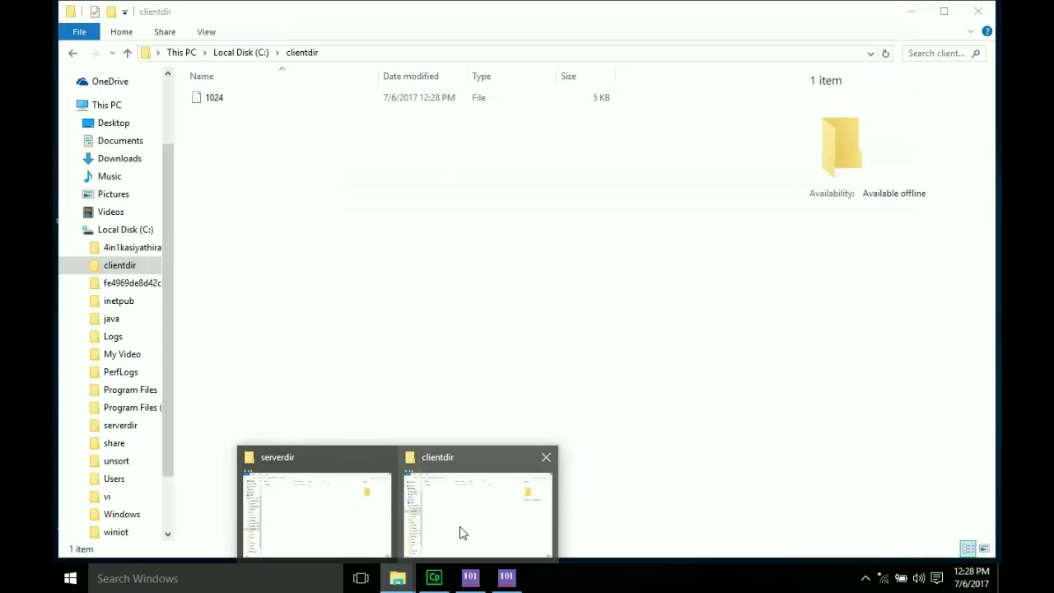
{"action": "left_click", "coordinate": [461, 533]}
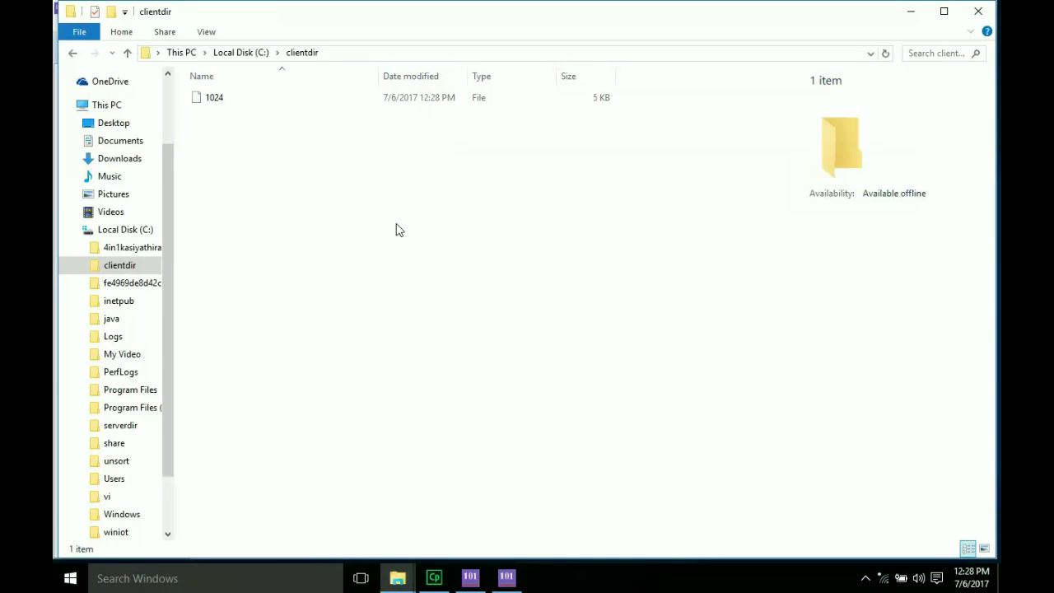
{"action": "left_click", "coordinate": [368, 100]}
{"action": "double_click", "coordinate": [370, 100]}
{"action": "right_click", "coordinate": [368, 97]}
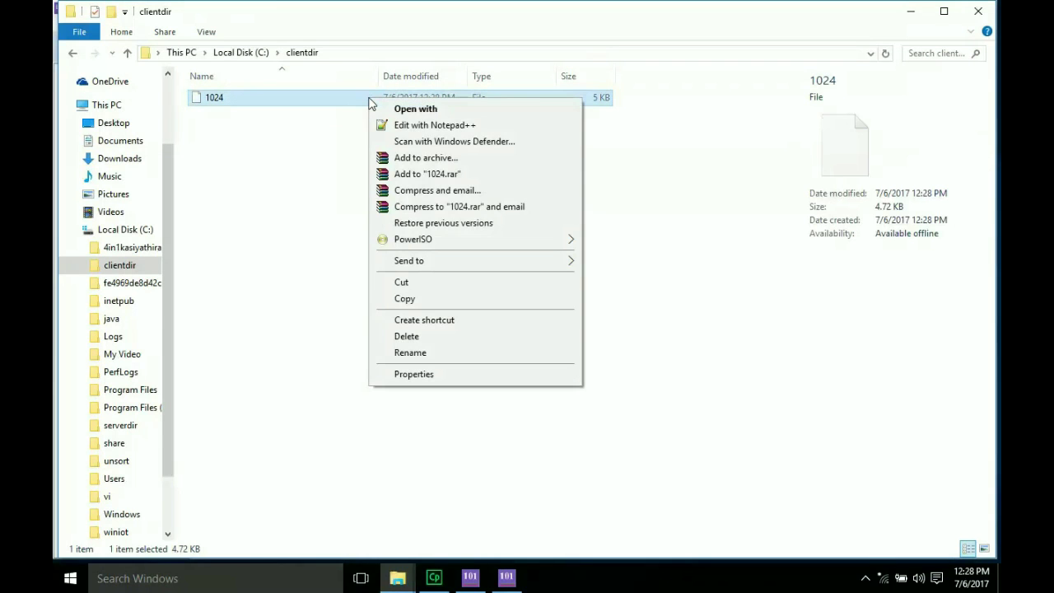
{"action": "left_click", "coordinate": [411, 126]}
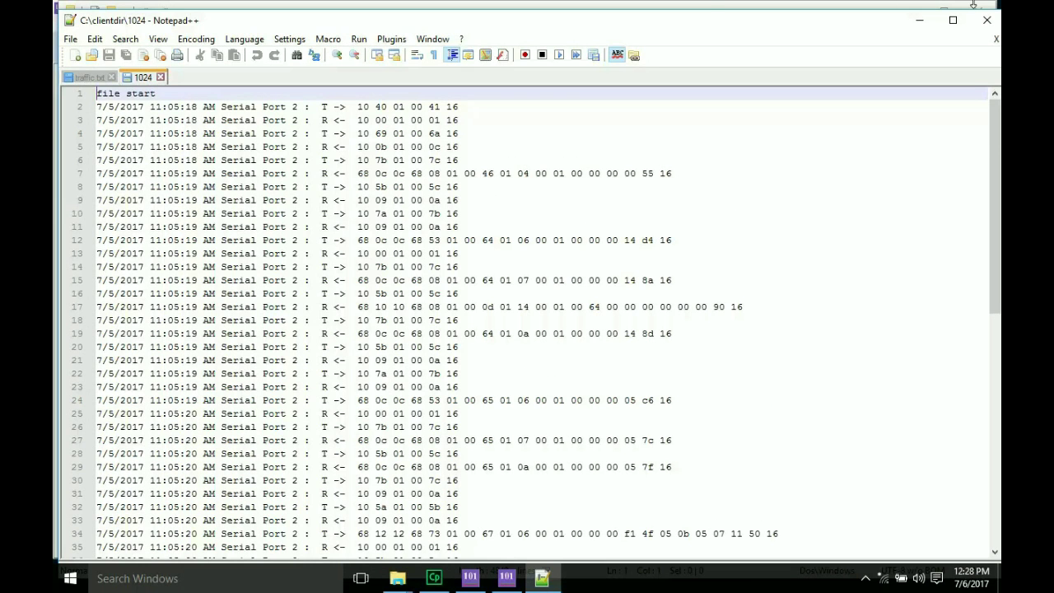
{"action": "left_click", "coordinate": [985, 23]}
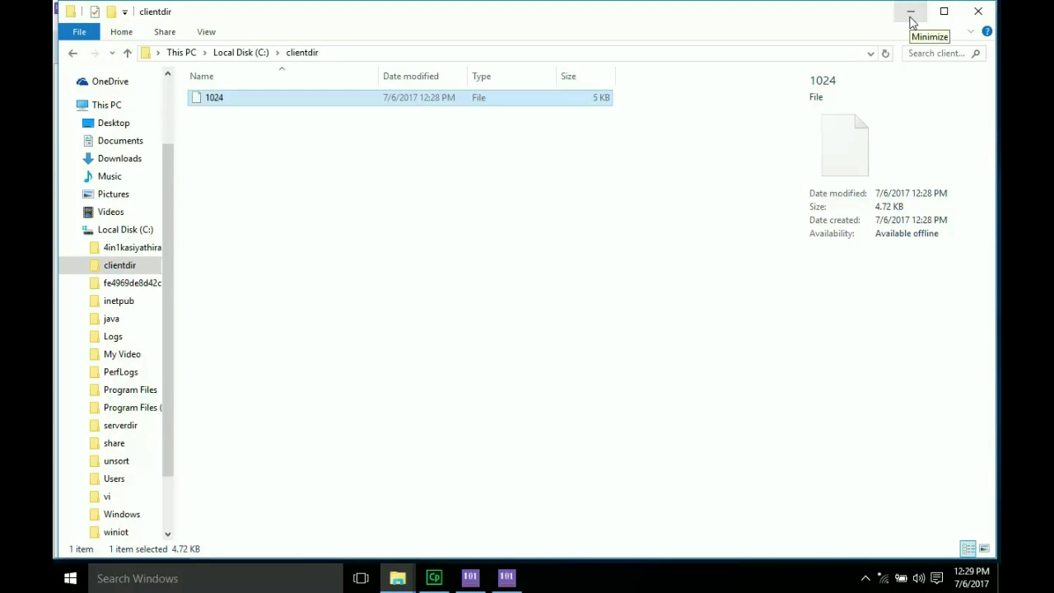
{"action": "left_click", "coordinate": [982, 24]}
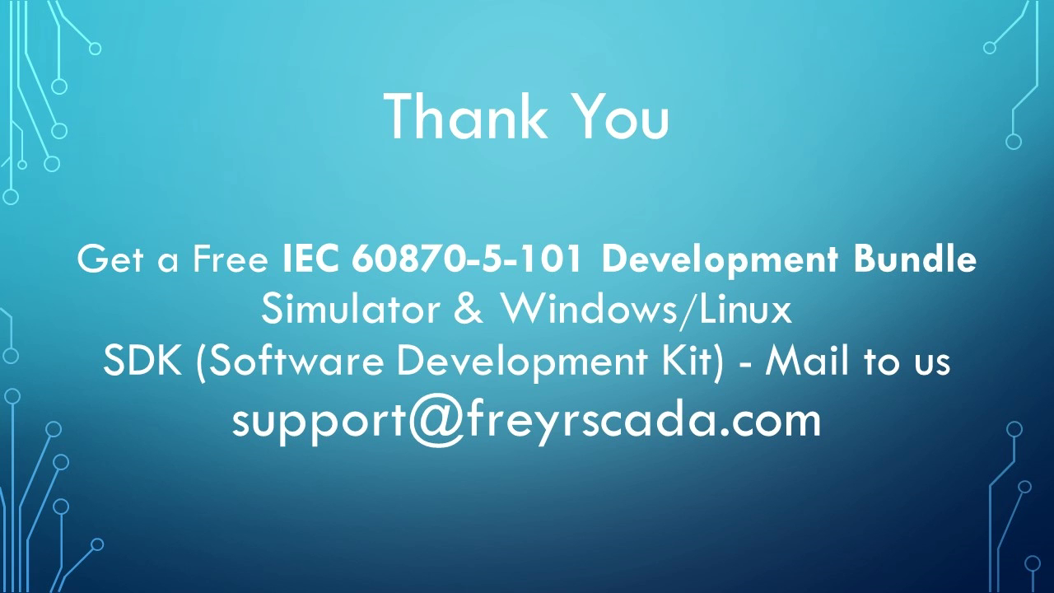